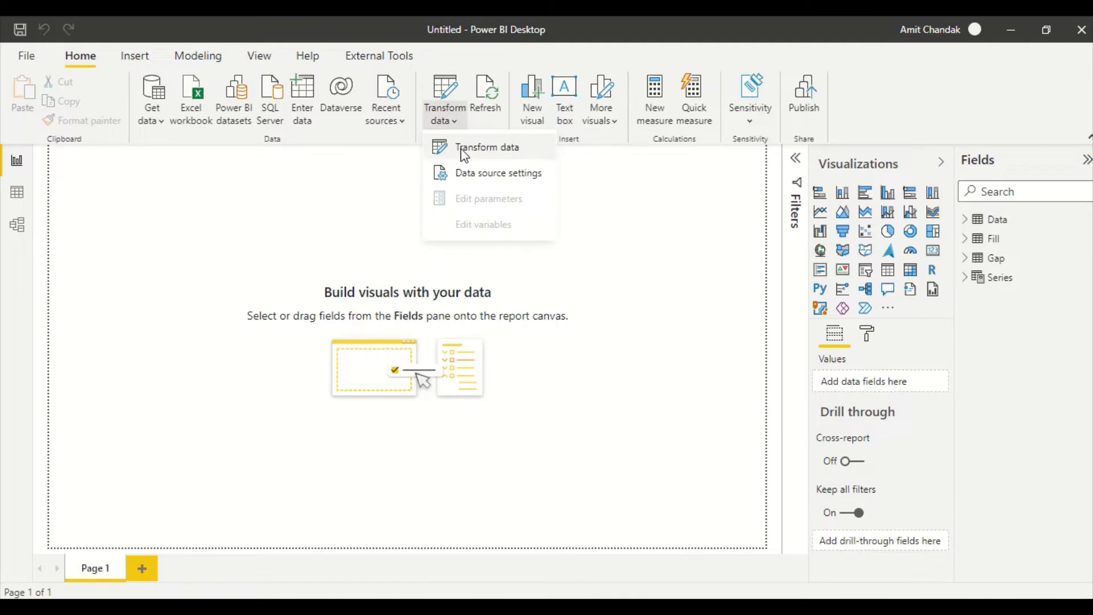
Step: Open the Power Query Editor from the report and create a new blank query
left_click(459, 150)
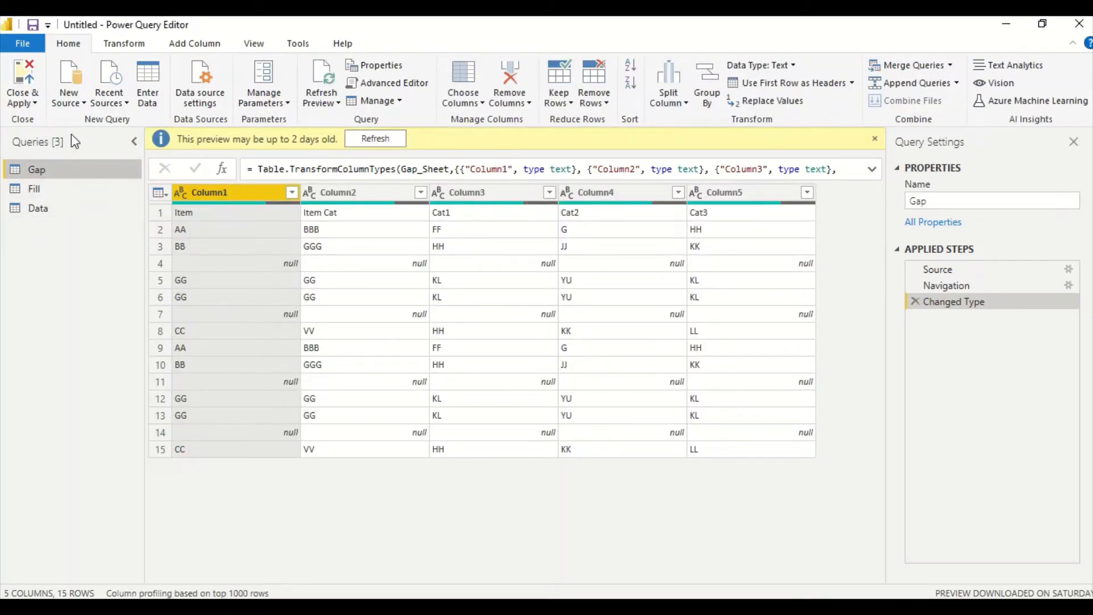
left_click(78, 104)
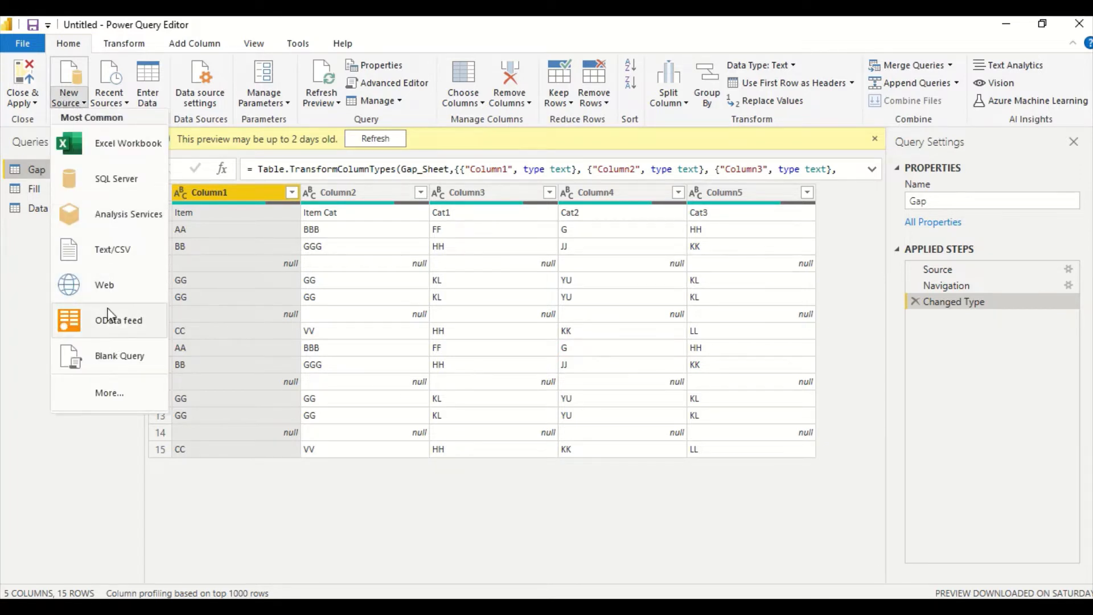
left_click(112, 356)
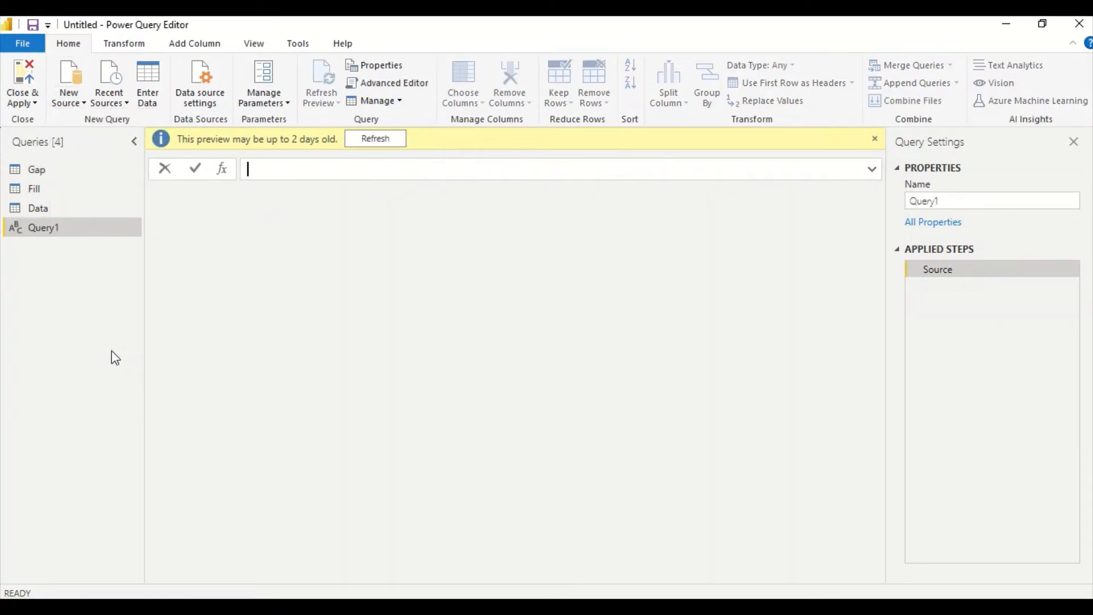
Step: In the new query's advanced editor, replace the empty Source string with a List.Dates function call
right_click(47, 230)
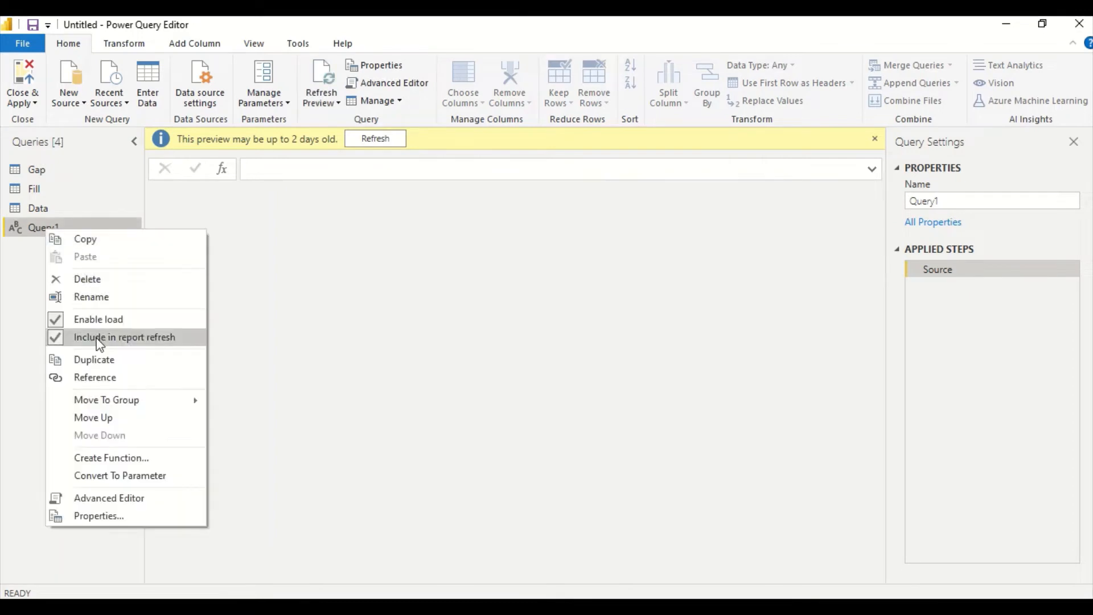
left_click(113, 497)
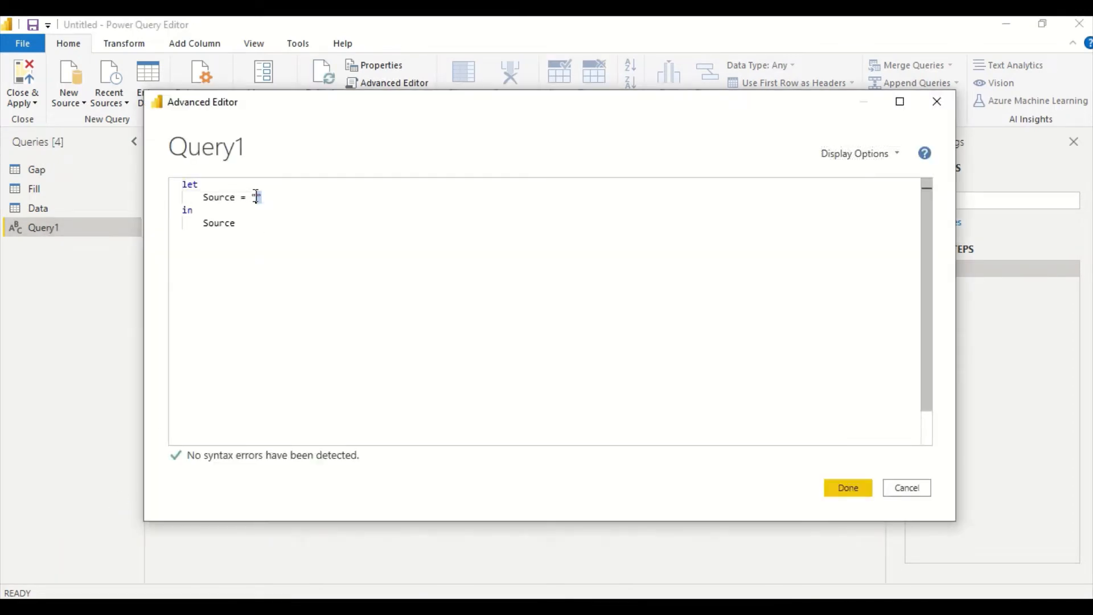
double_click(254, 196)
key("BackSpace")
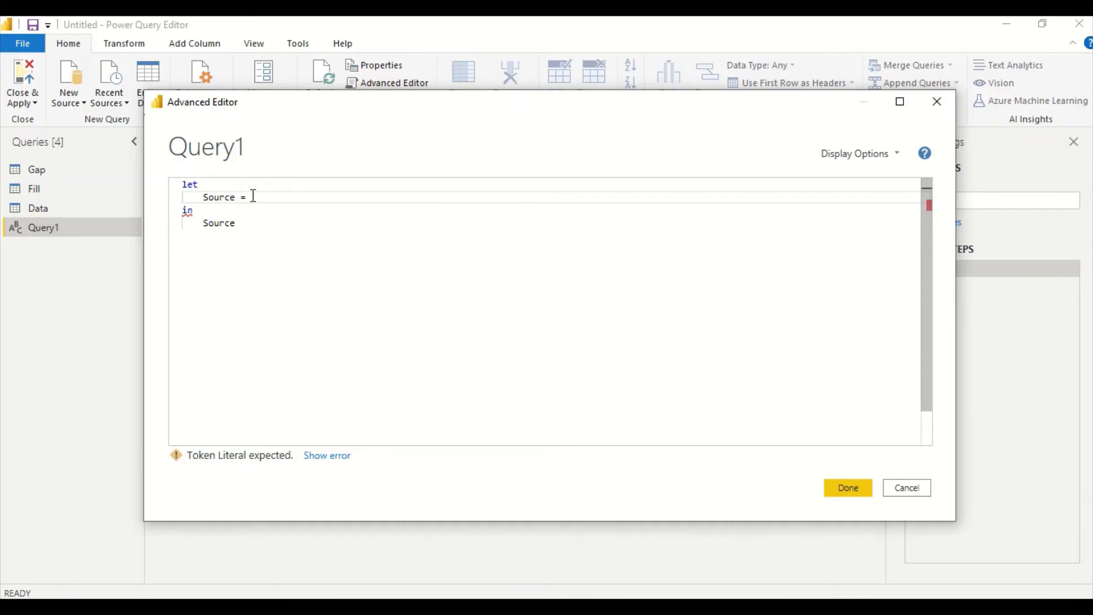
type("List")
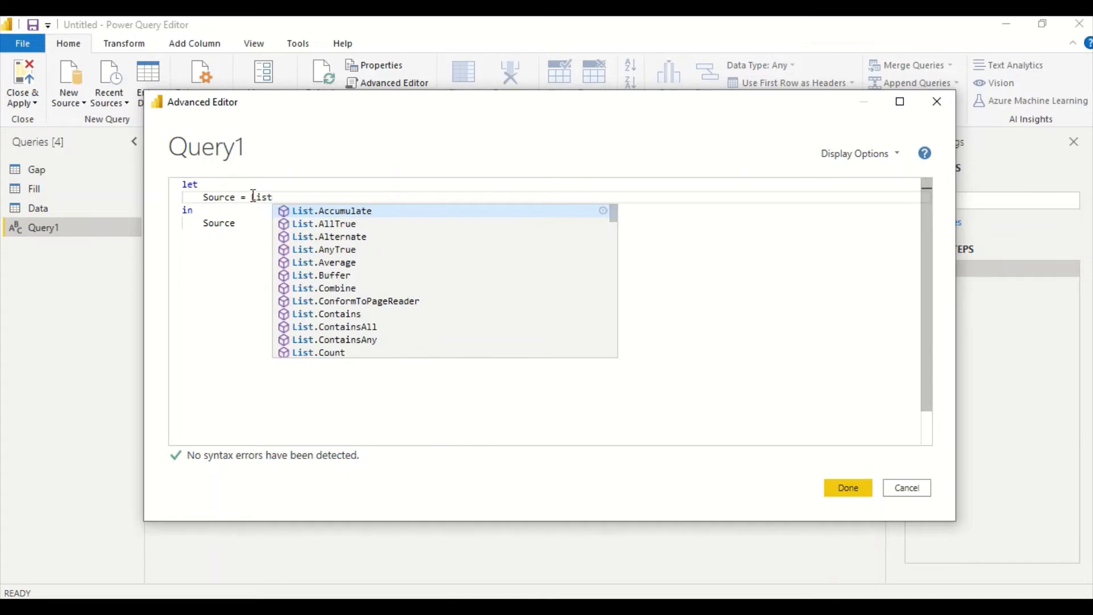
type(".Da")
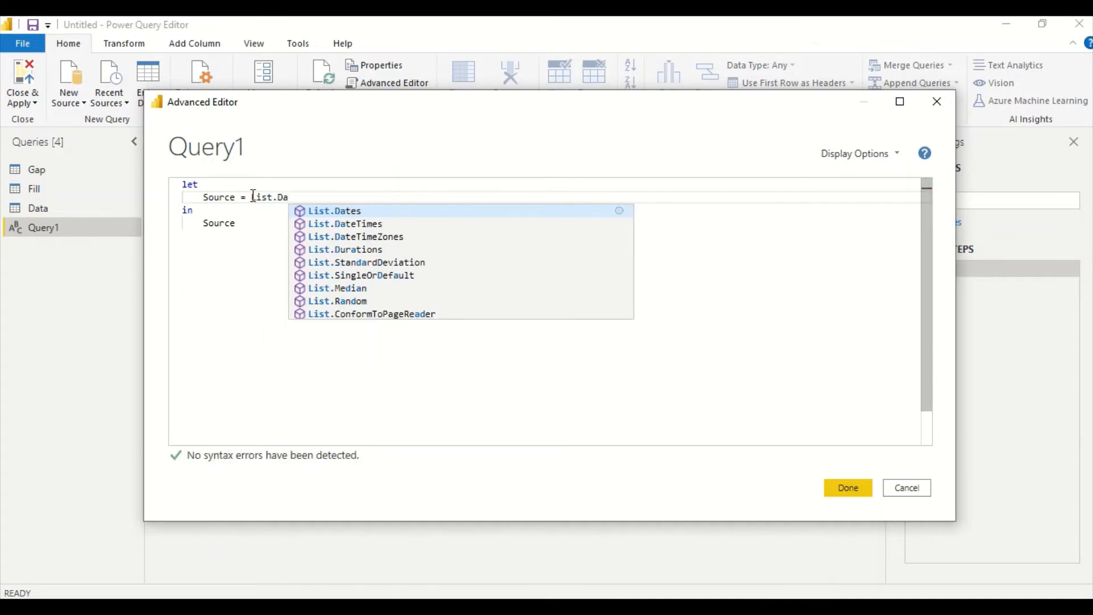
key("Tab")
type("(")
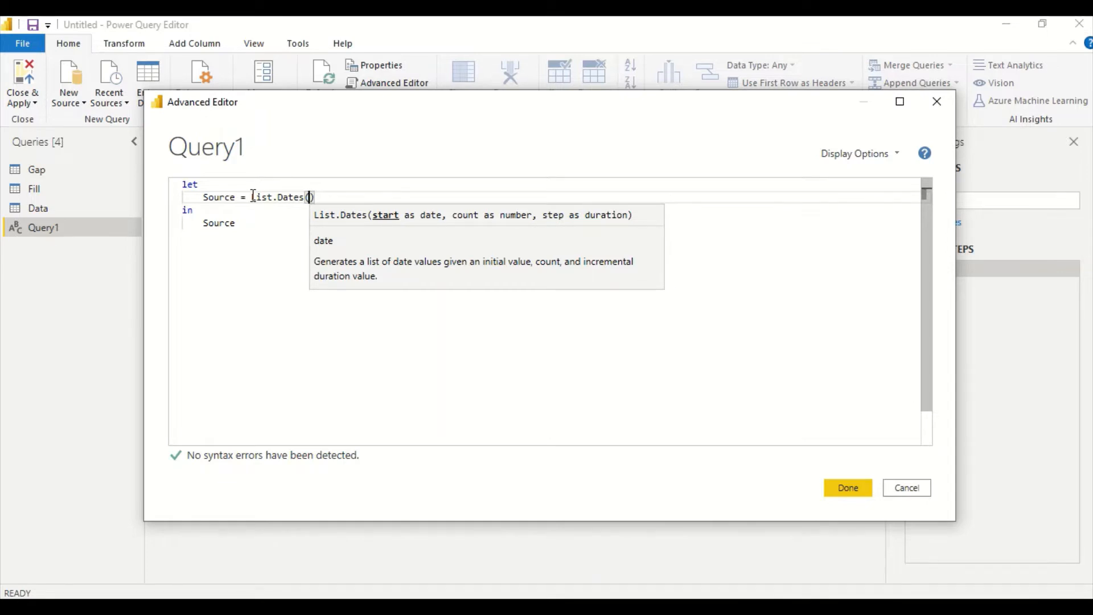
Step: Enter #date(2018,01,01) as the start argument of List.Dates
type("#")
type("date")
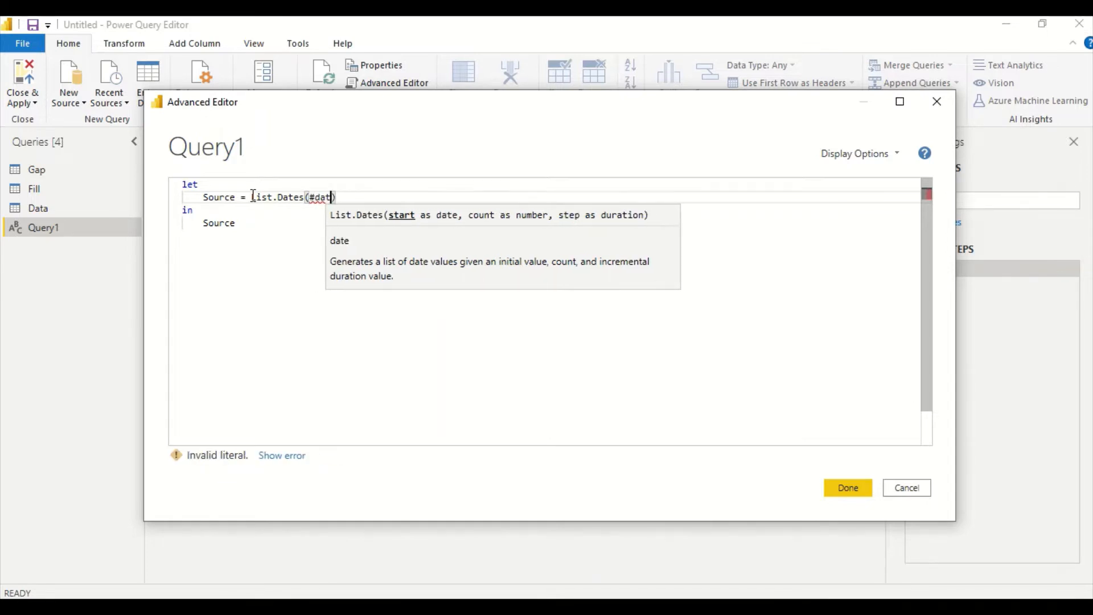
type("(")
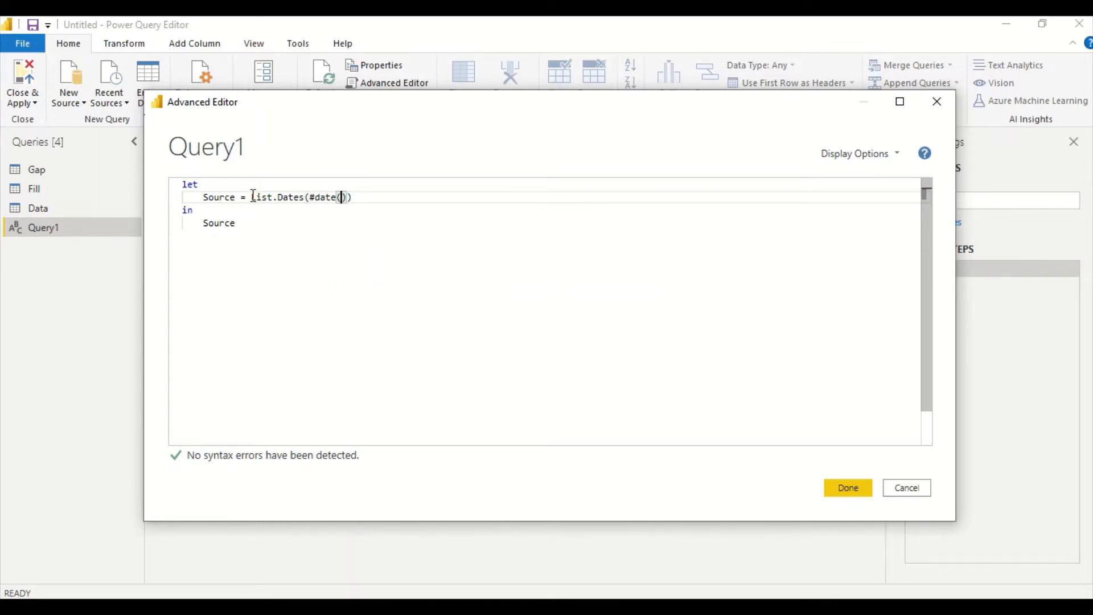
type("2018,")
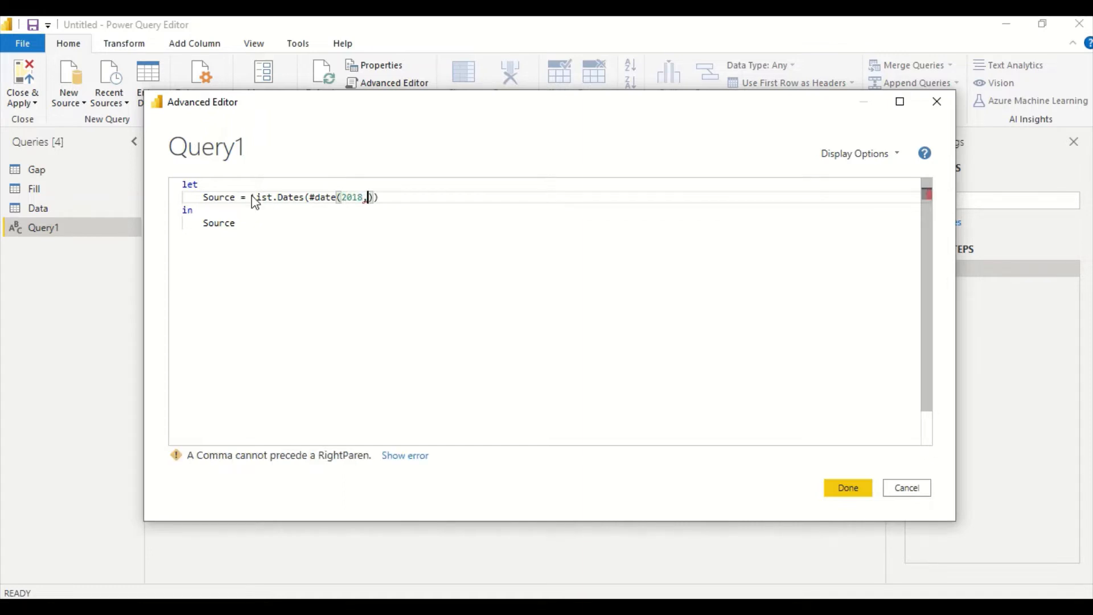
type("01")
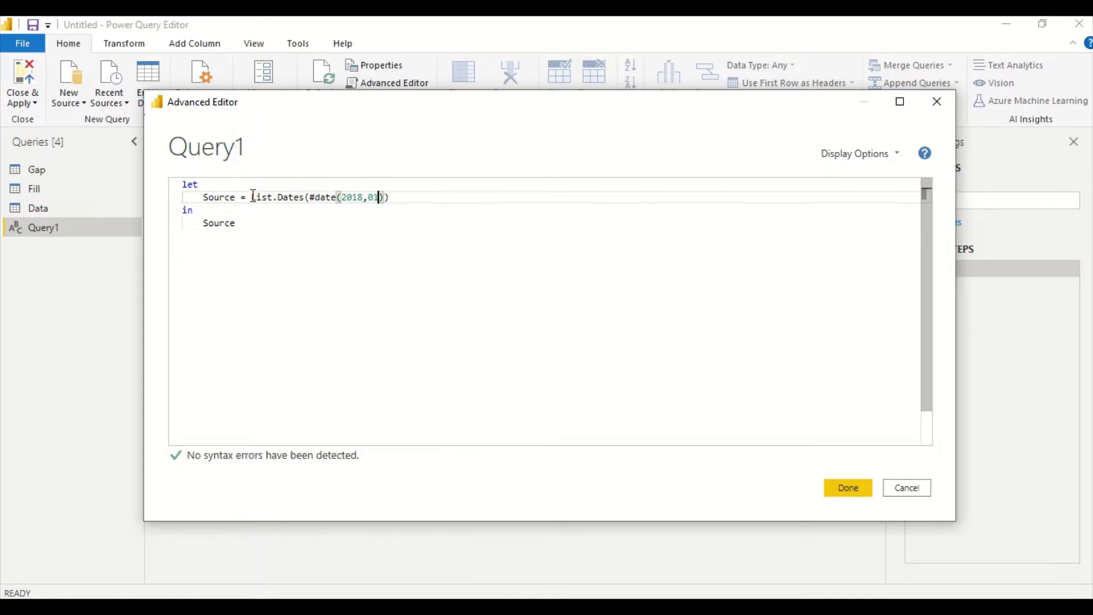
type(",")
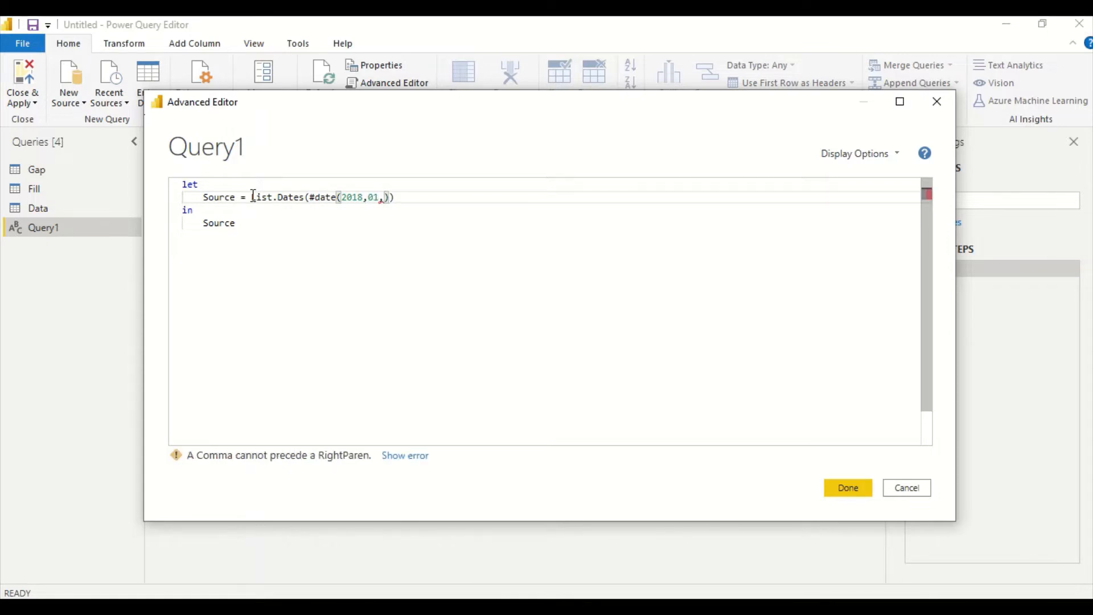
type("01")
key("Right")
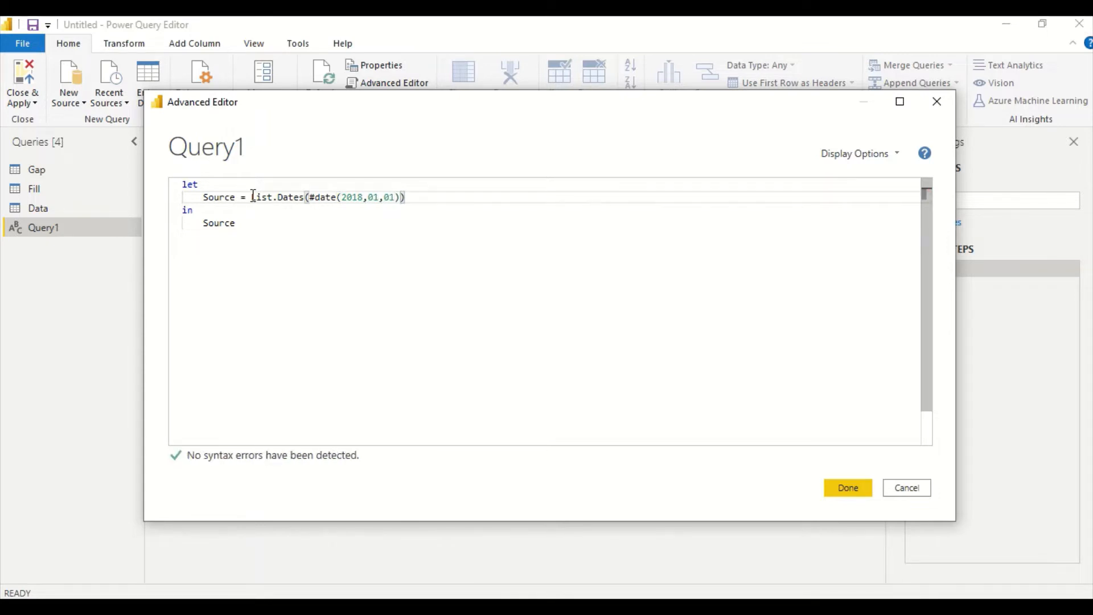
Step: Complete List.Dates with a count of 365 and a step of #duration(1,0,0,0), and apply the query code
type(",")
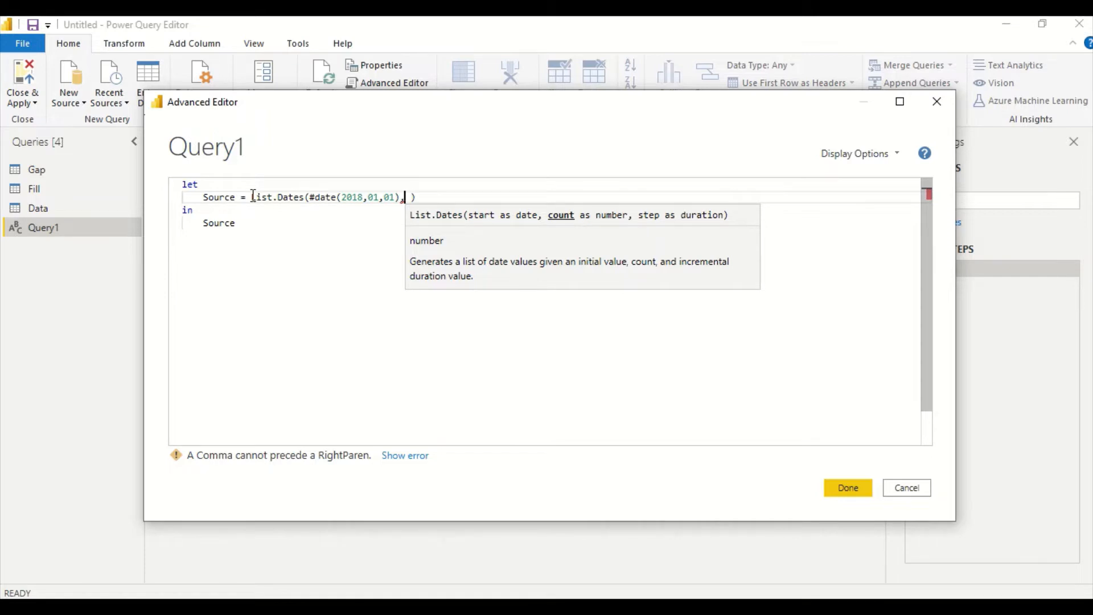
type("365")
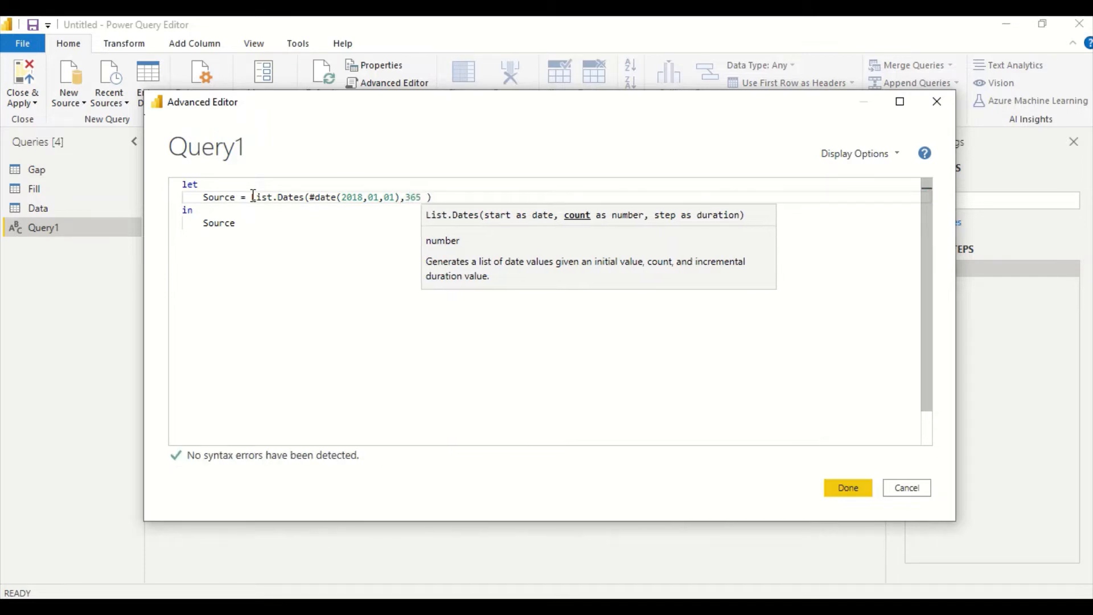
type(",")
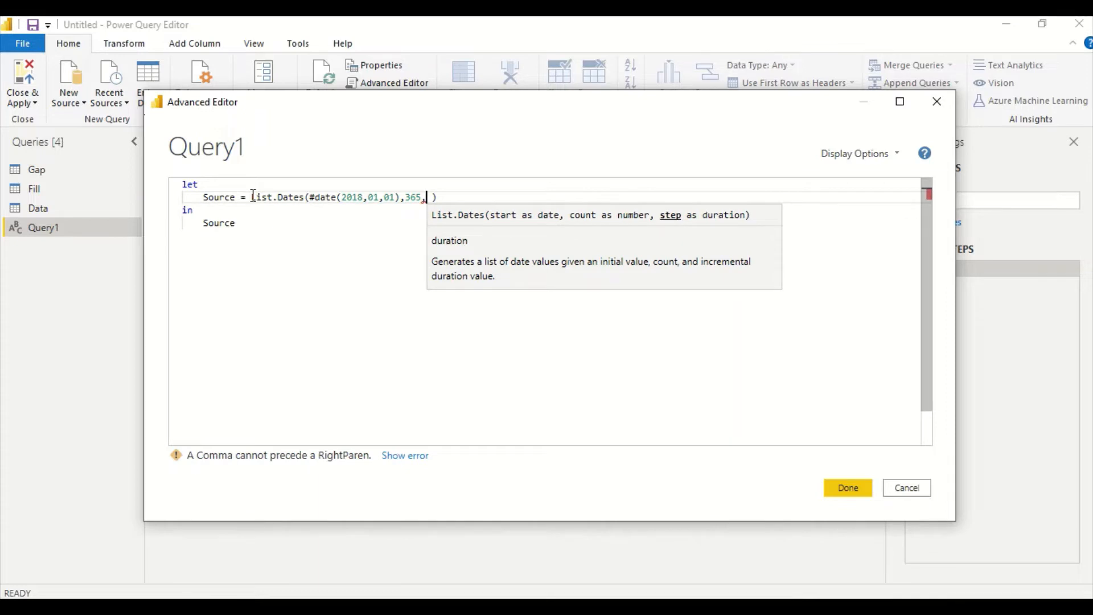
type("duration")
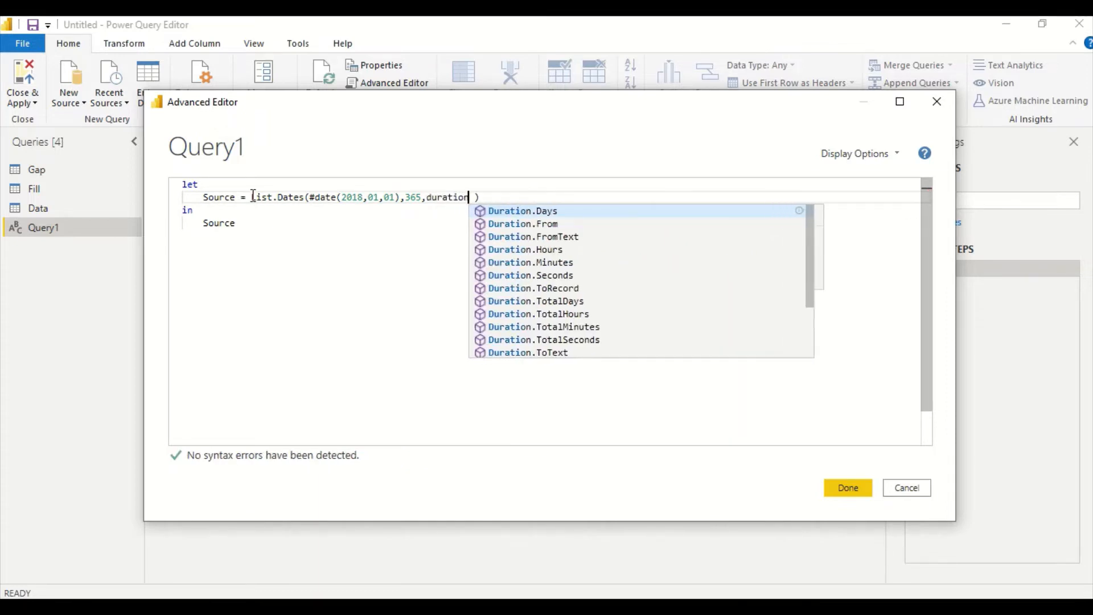
type("(")
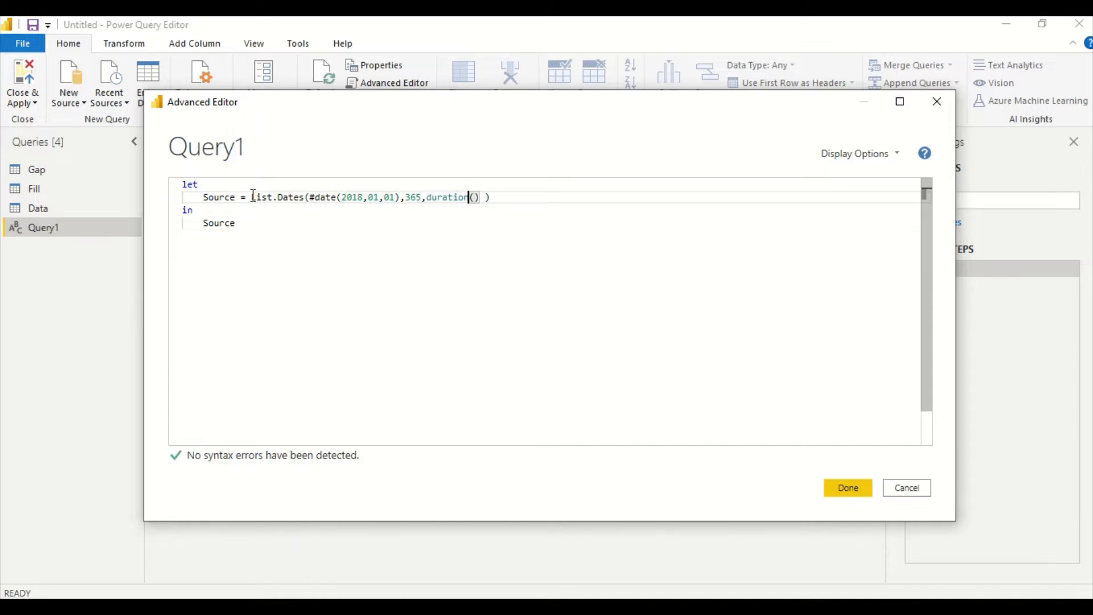
key("Left")
key("Left")
key("Left")
key("Left")
key("Left")
key("Left")
key("Left")
key("Left")
type("#")
key("Right")
key("Right")
key("Right")
key("Right")
key("Right")
key("Right")
key("Right")
key("Right")
key("Right")
type("1,0,0,0")
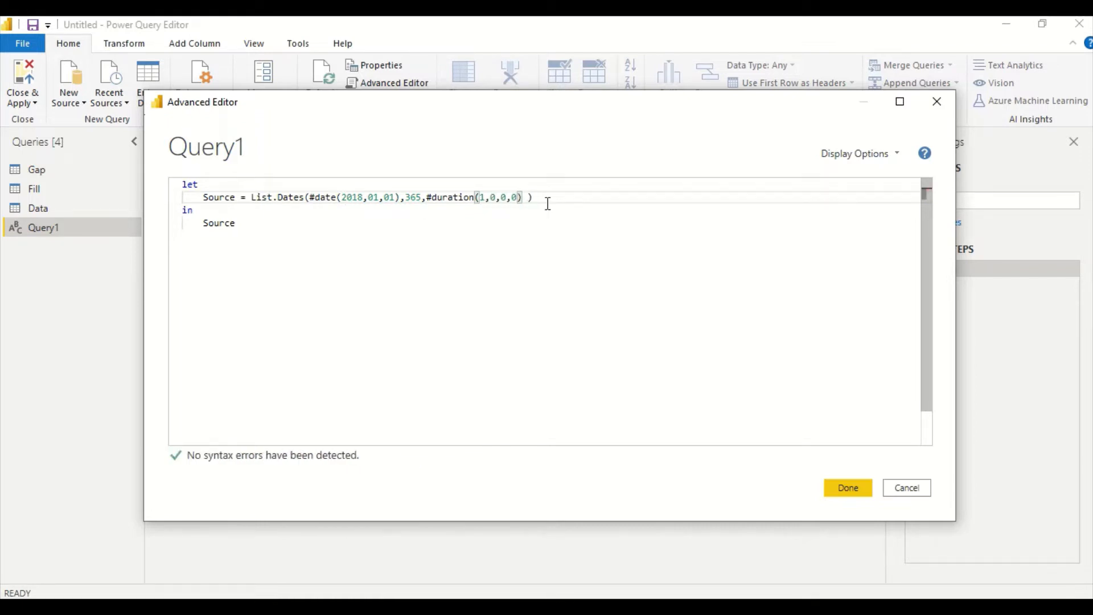
left_click(853, 490)
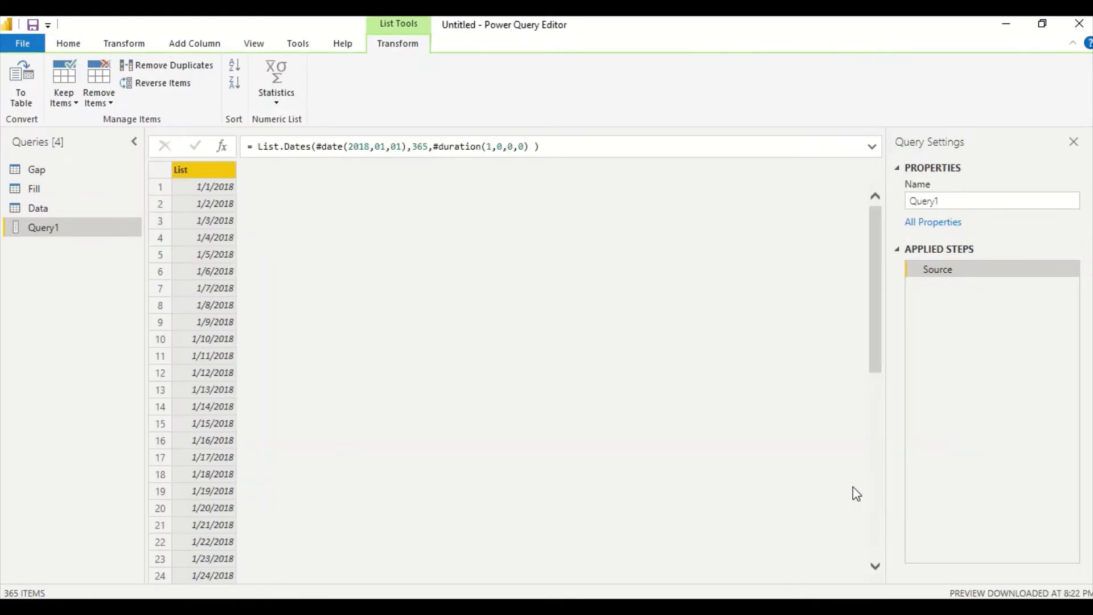
Step: Rename the query holding the generated date list as Dates
scroll(468, 390, "down", 20)
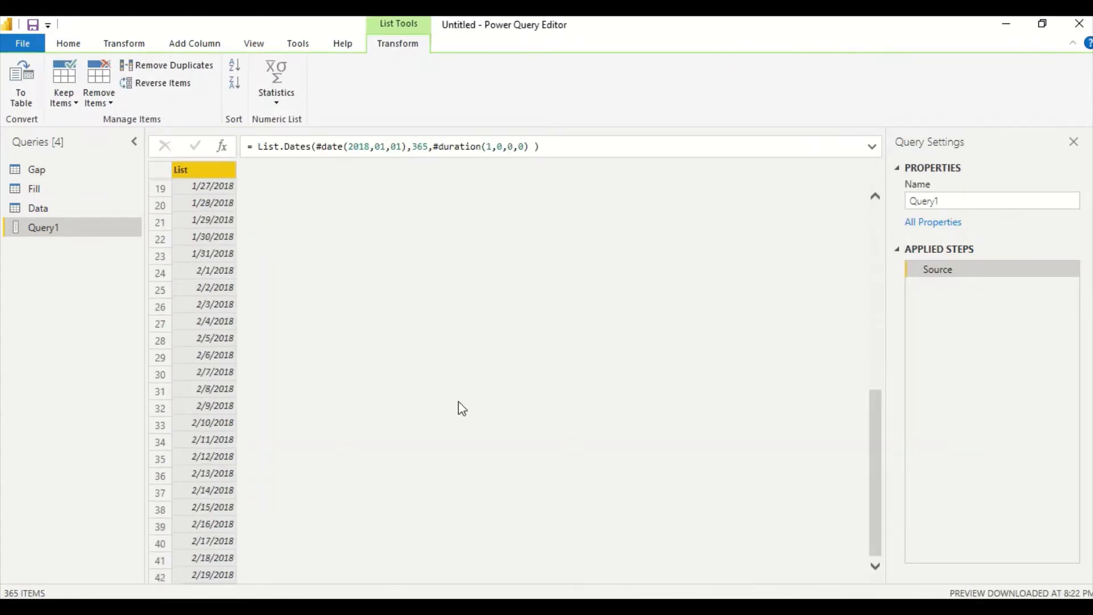
scroll(467, 430, "down", 20)
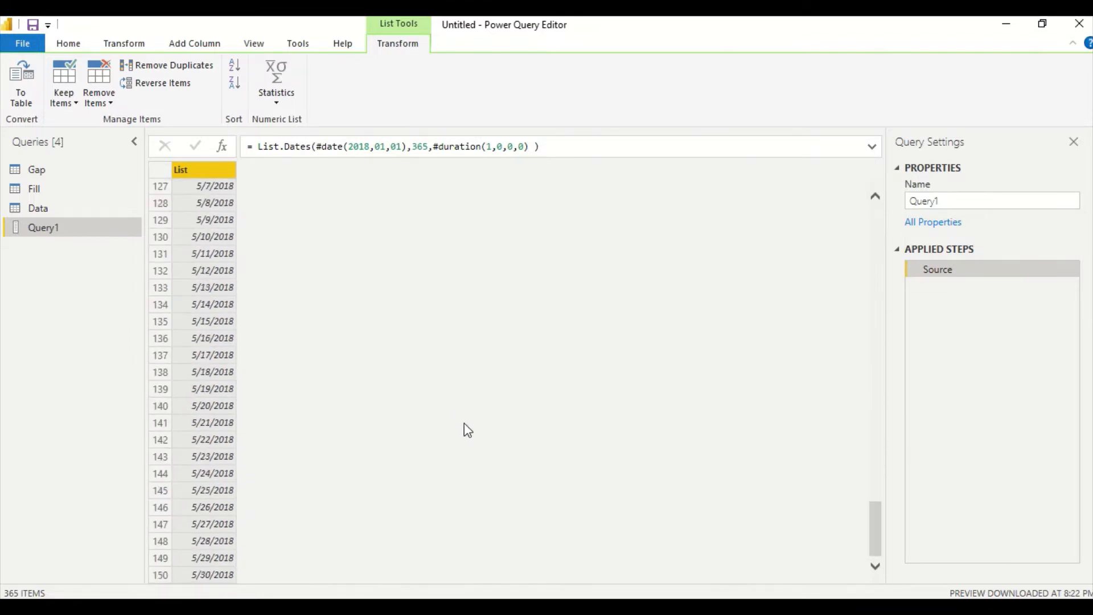
scroll(465, 427, "down", 20)
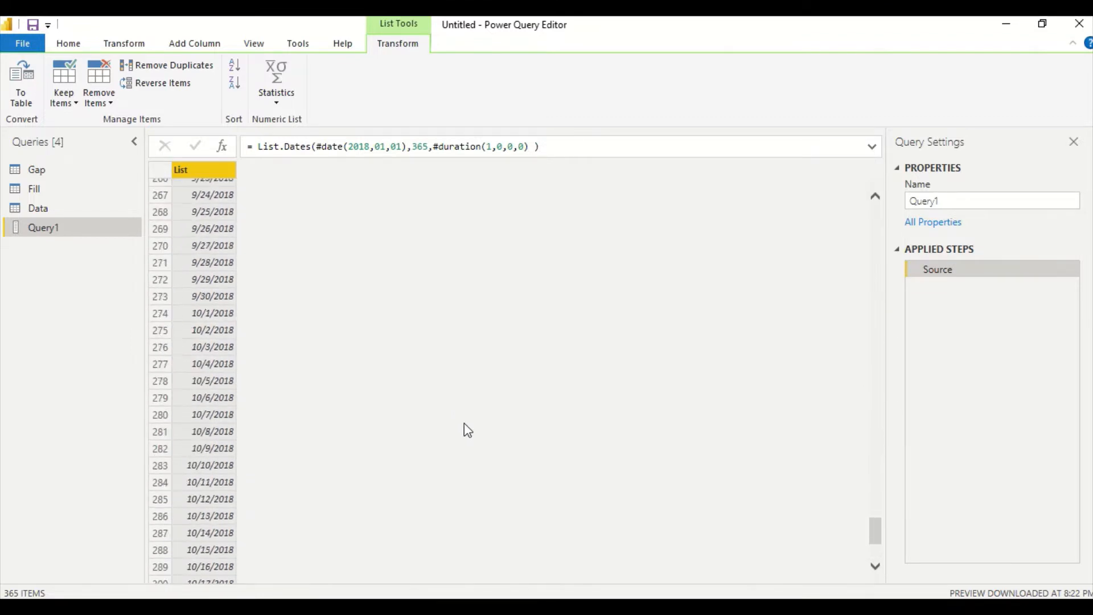
scroll(464, 424, "down", 6)
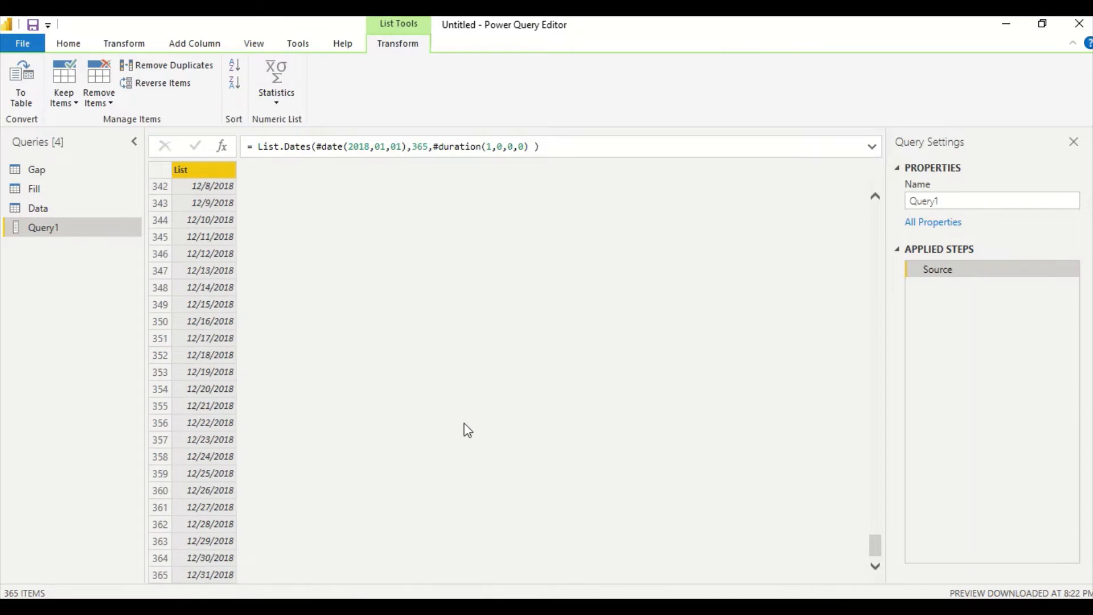
double_click(48, 227)
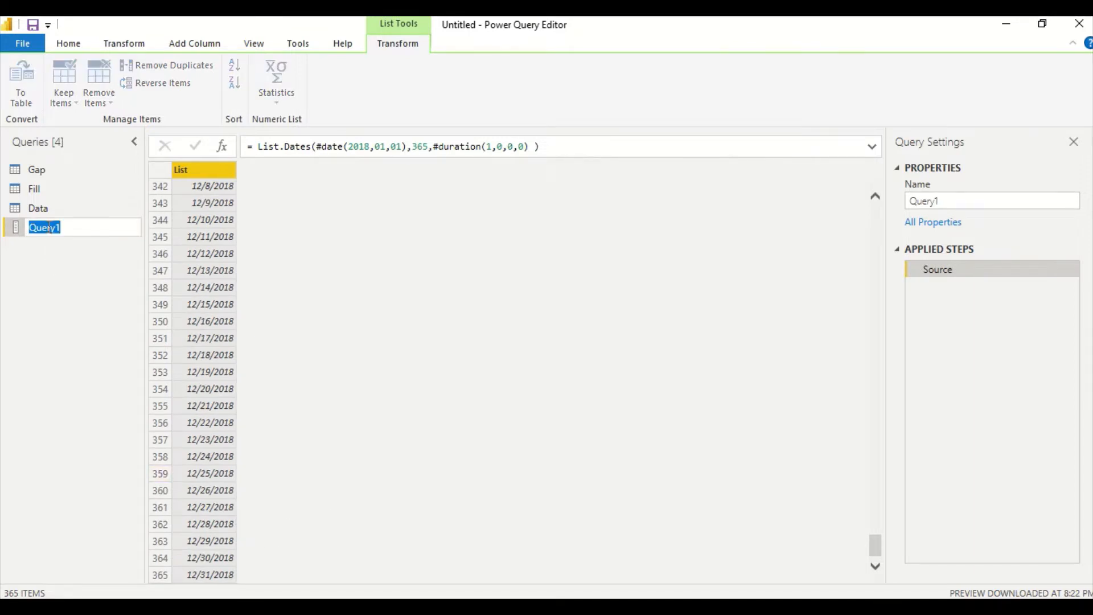
type("Dates")
key("Return")
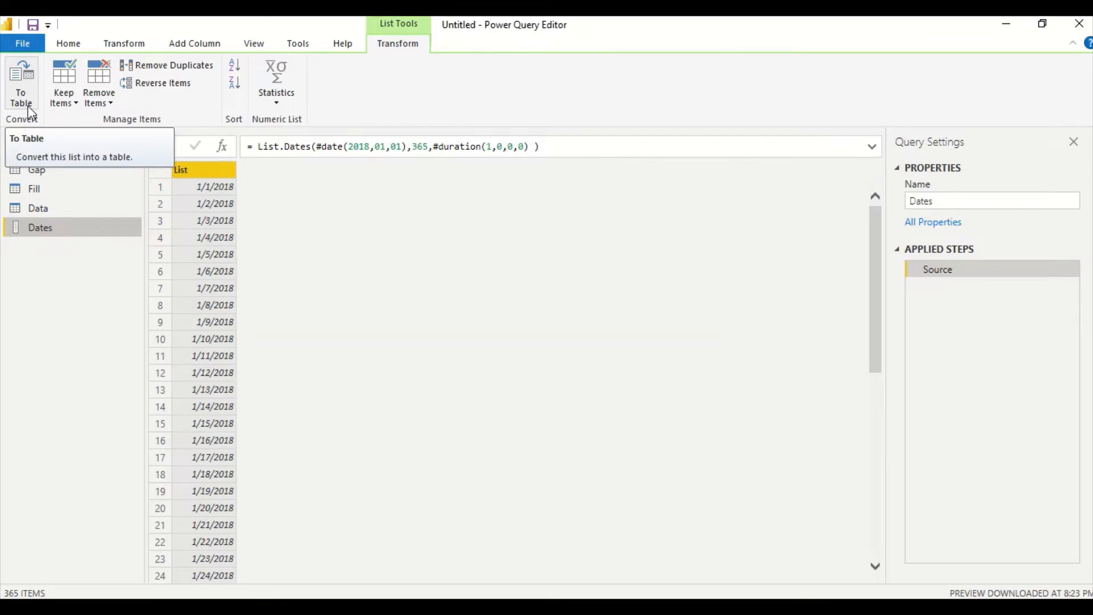
Step: Create a new query parameter and name it StartDate
left_click(71, 46)
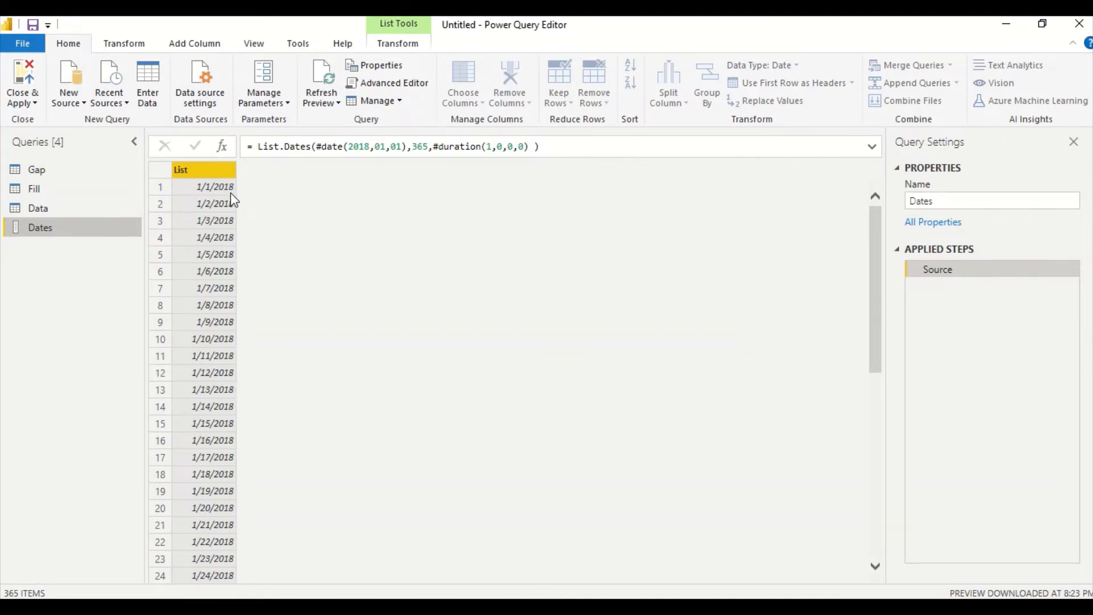
left_click(270, 105)
left_click(267, 118)
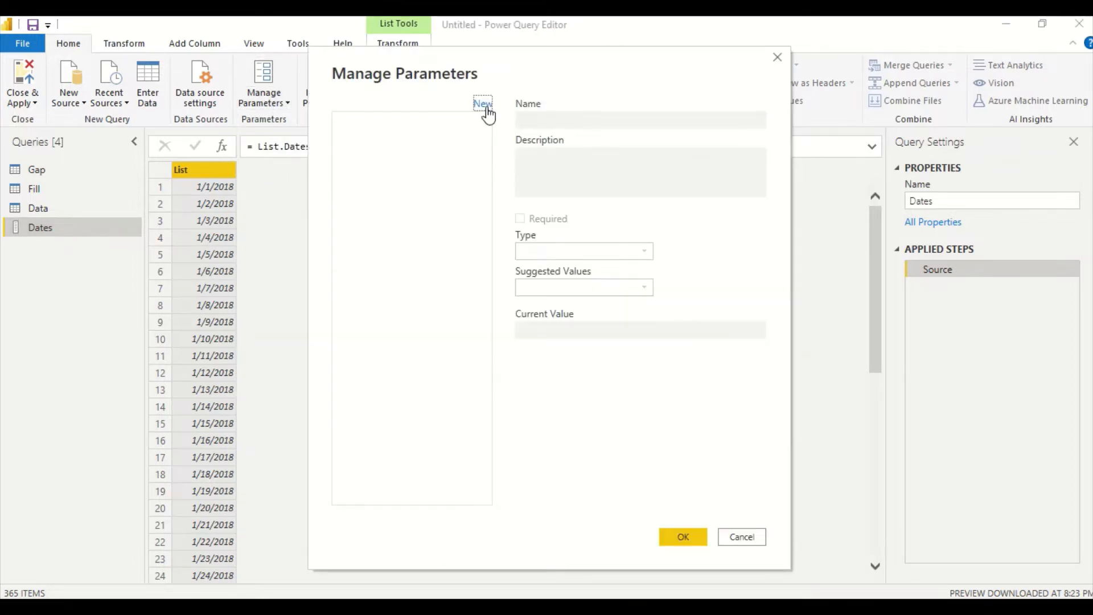
left_click(487, 108)
left_click_drag(583, 123, 498, 125)
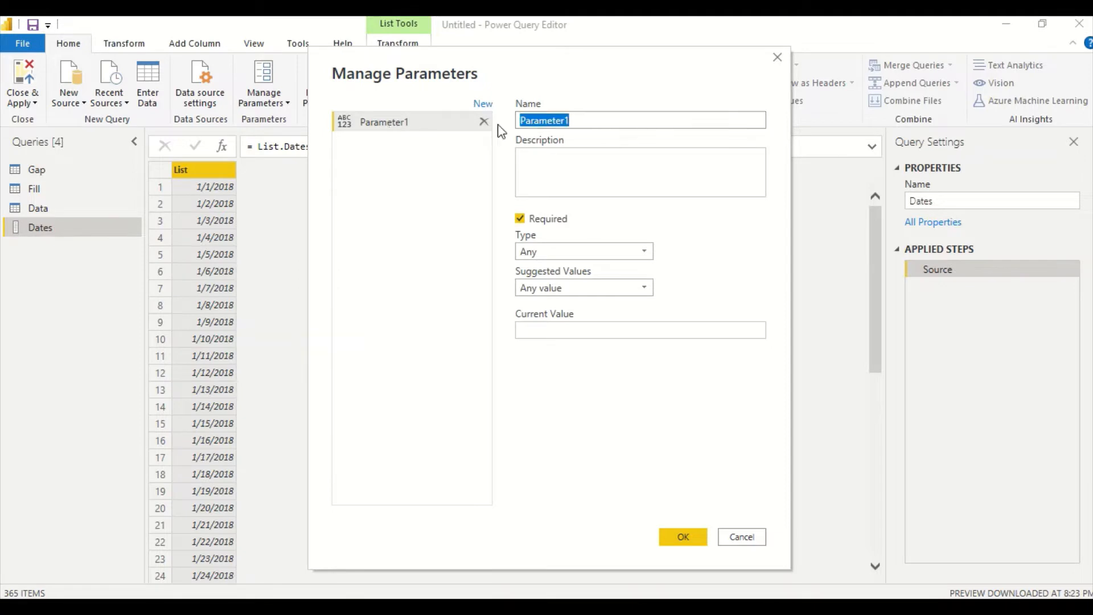
type("Strat")
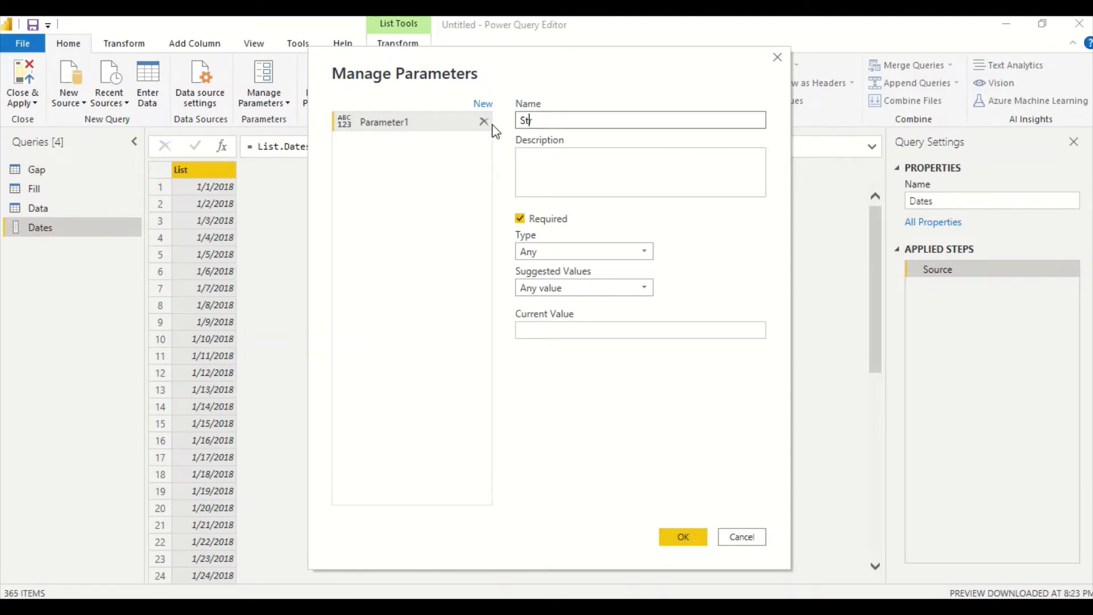
key("BackSpace")
key("BackSpace")
type("artDate")
Step: Set the StartDate parameter's type to Date and its current value to 2018-01-01
left_click(564, 253)
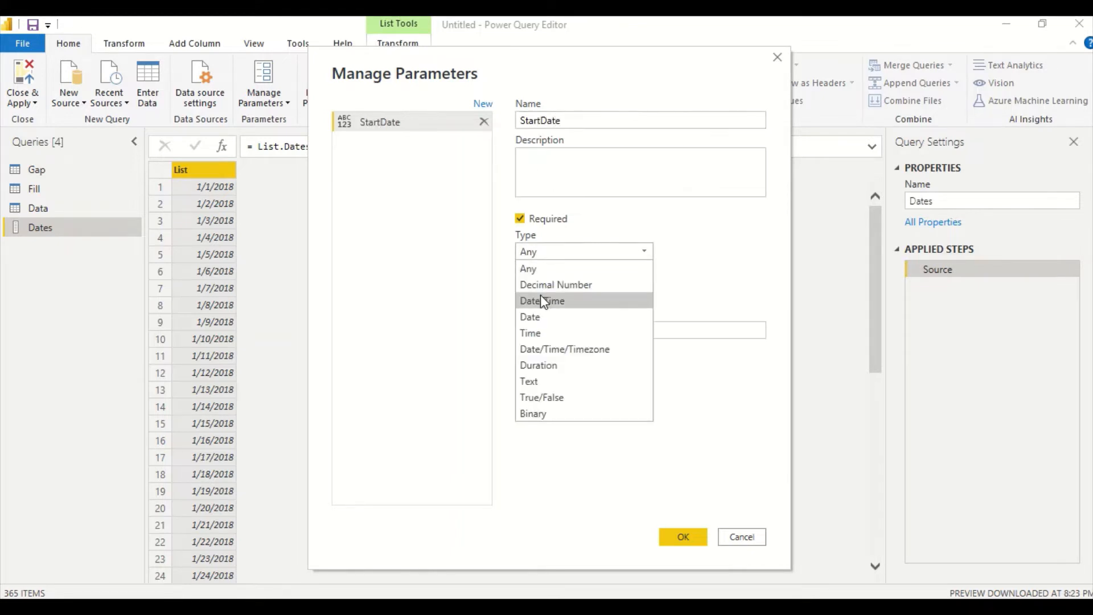
left_click(538, 317)
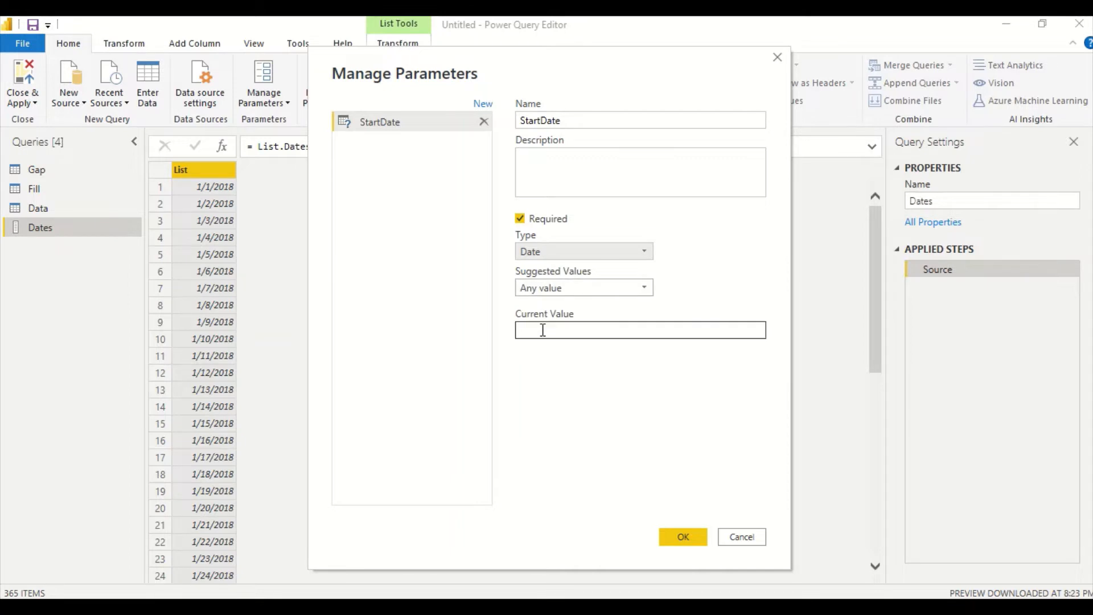
left_click(543, 330)
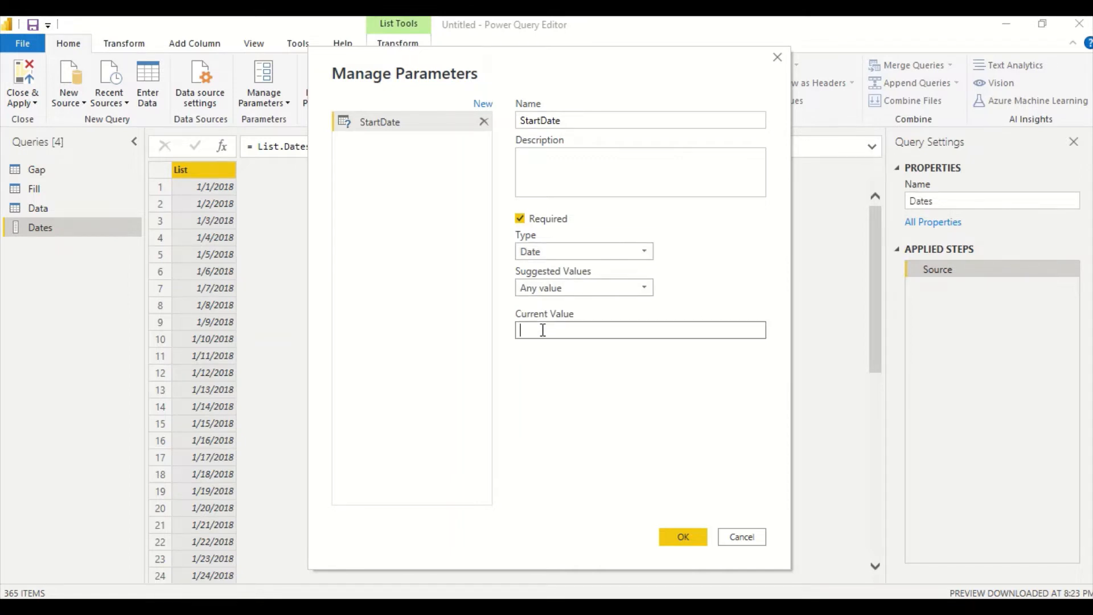
type("2018-01-01")
Step: Add a second parameter named EndDate with the type Date
left_click(483, 105)
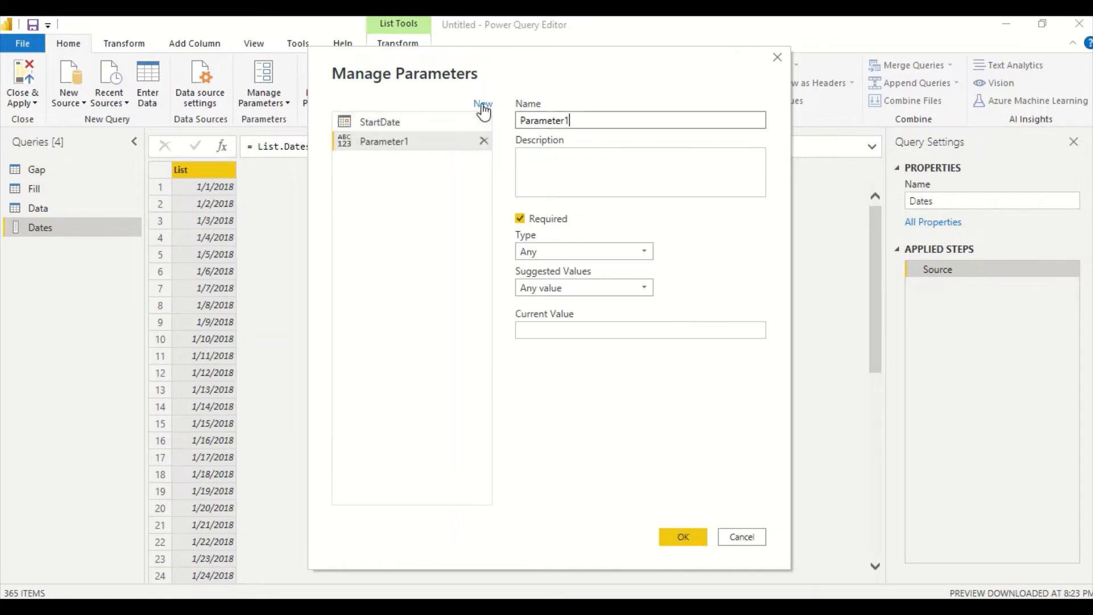
left_click_drag(585, 122, 500, 118)
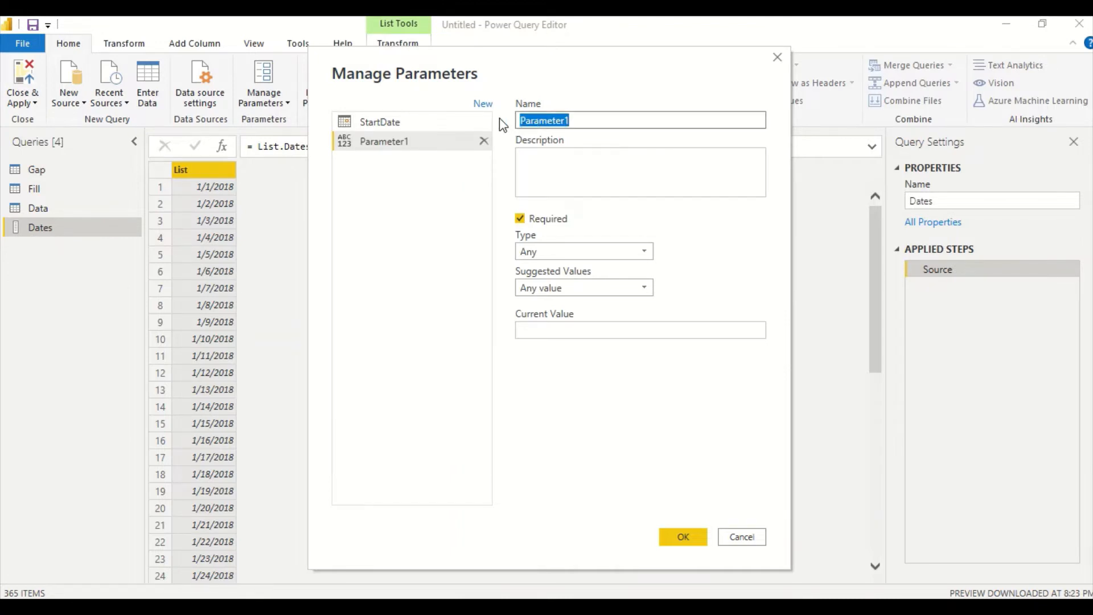
type("EndDate")
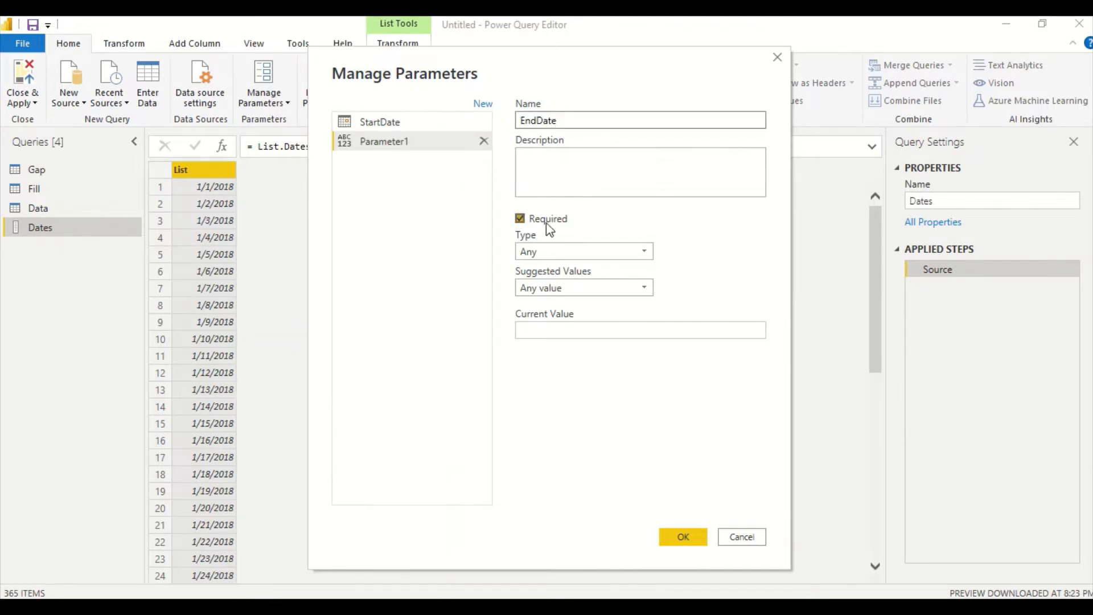
left_click(539, 252)
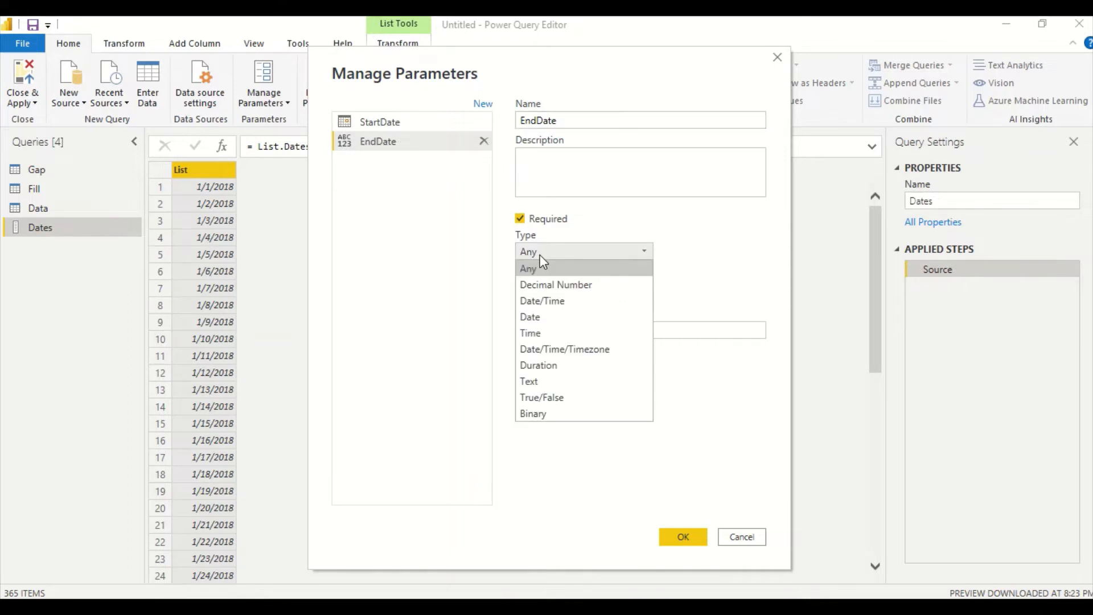
left_click(531, 318)
Step: Keep EndDate's suggested values as Any value, set its current value to 2019-12-31, and save both parameters
left_click(554, 289)
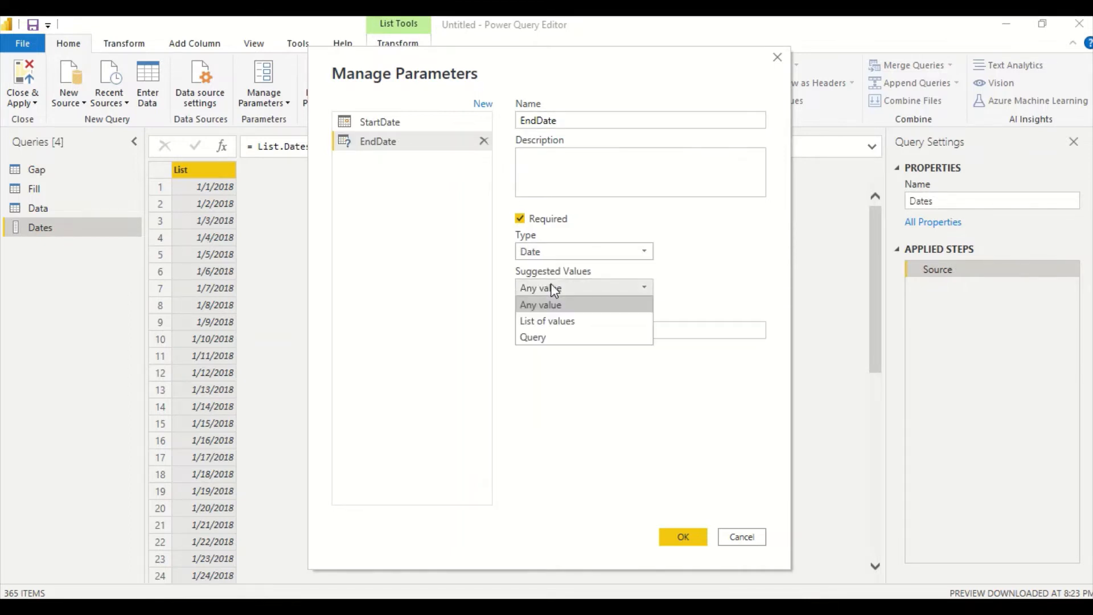
left_click(548, 305)
left_click(539, 328)
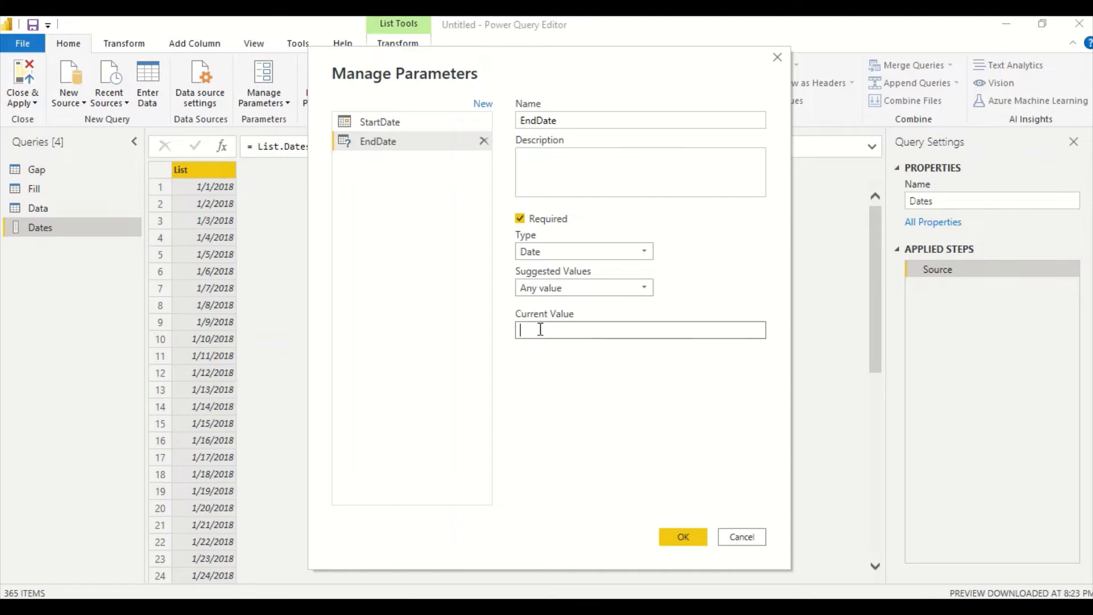
type("2019-12-")
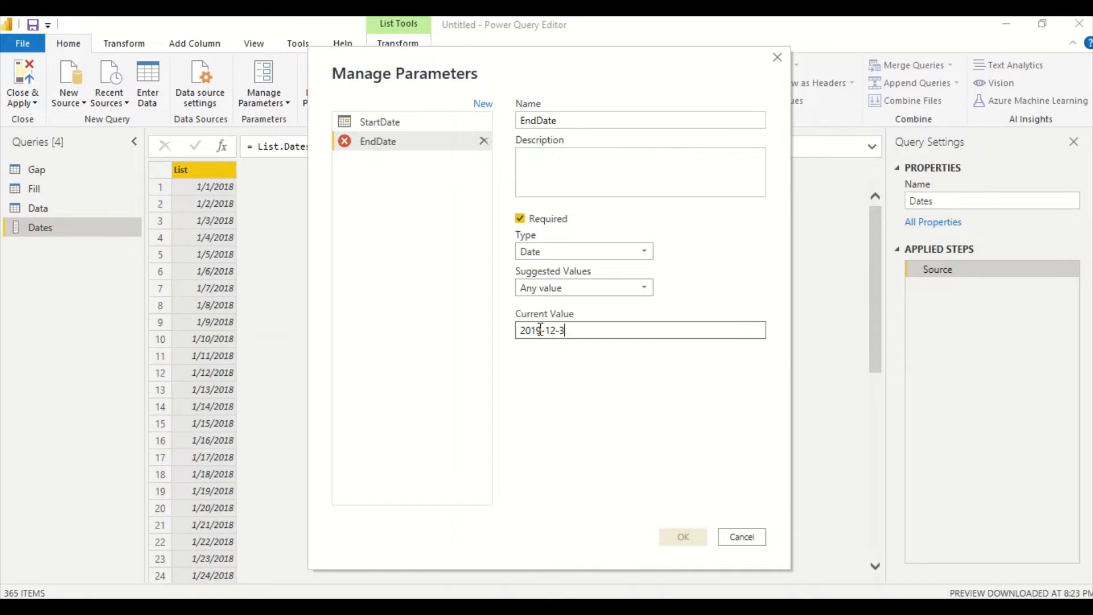
type("31")
left_click(683, 540)
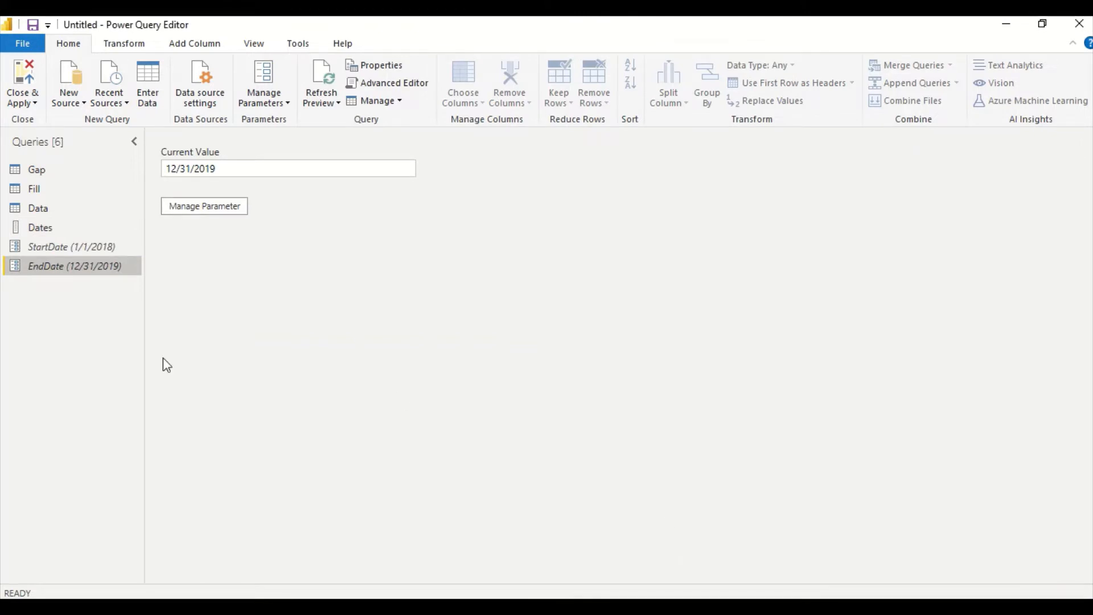
Step: Open the Dates query's code in the advanced editor and move everything after the #date argument onto an indented new line
left_click(40, 229)
right_click(38, 226)
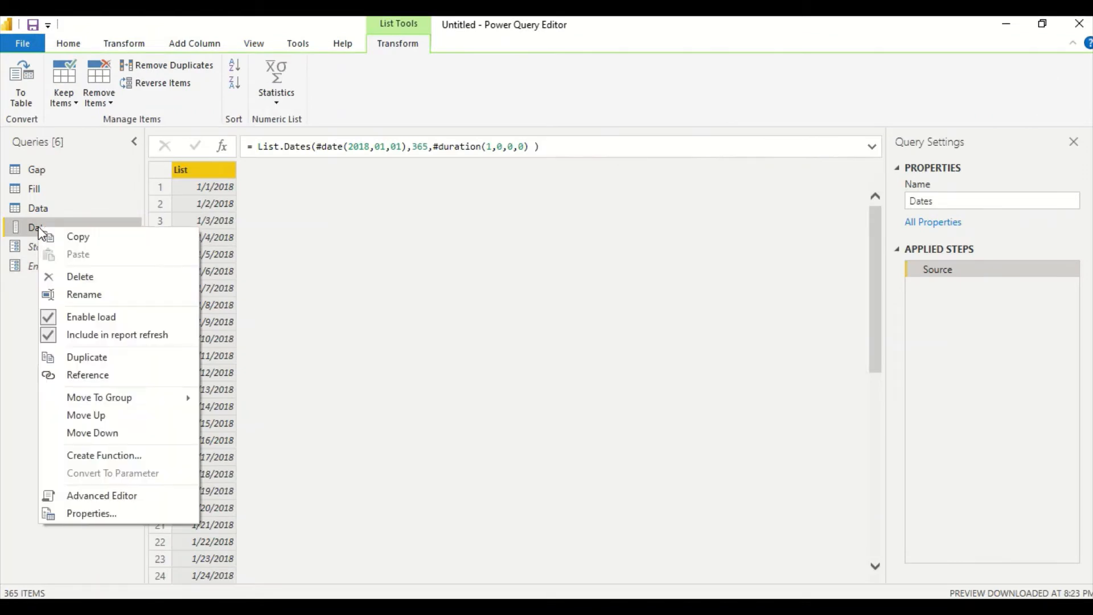
left_click(101, 496)
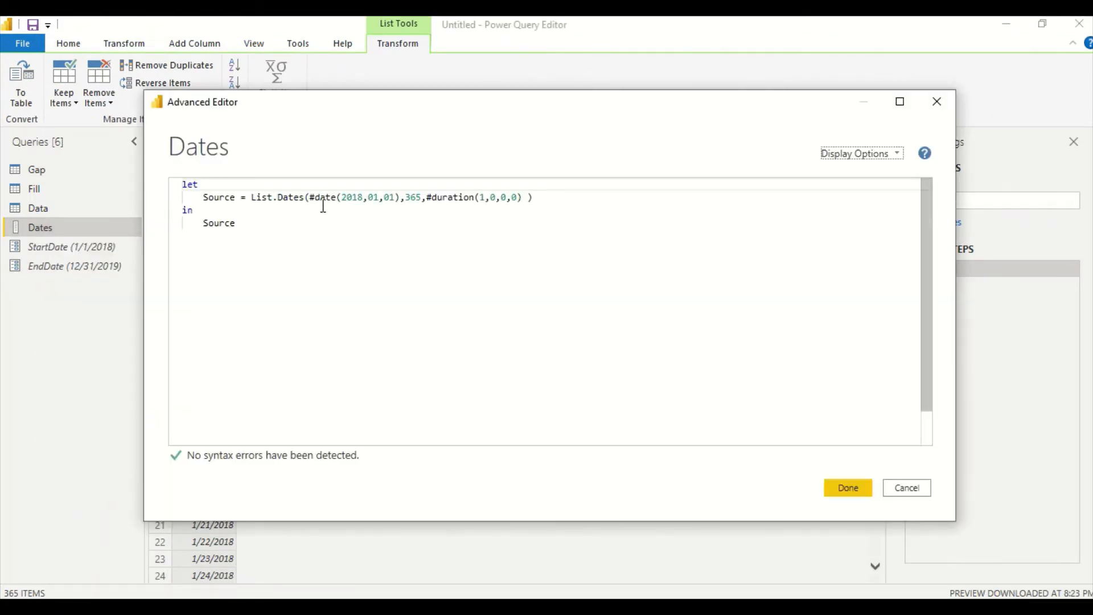
left_click_drag(402, 198, 340, 197)
left_click(402, 198)
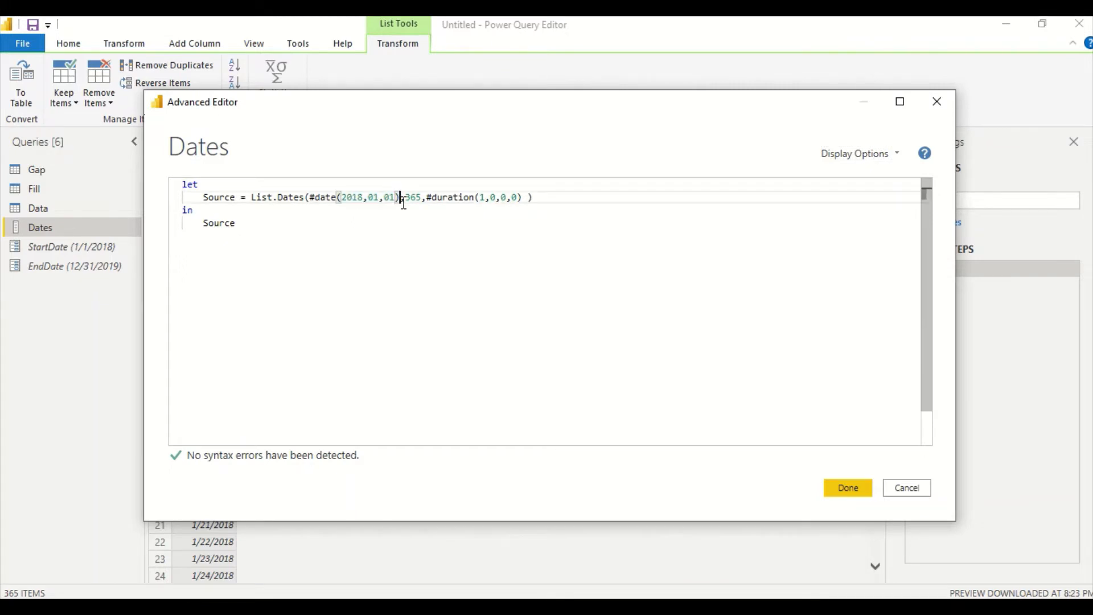
key("Return")
key("Tab")
key("Tab")
key("Tab")
key("Tab")
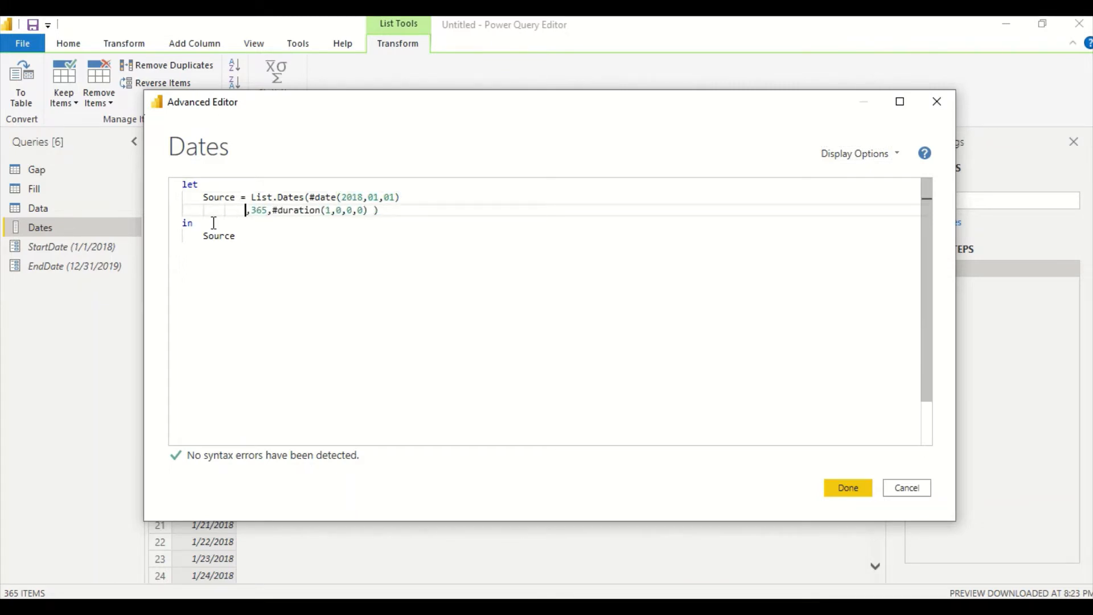
Step: Put the #duration argument, the closing parenthesis and the #date argument of List.Dates each on its own aligned line
left_click(313, 215)
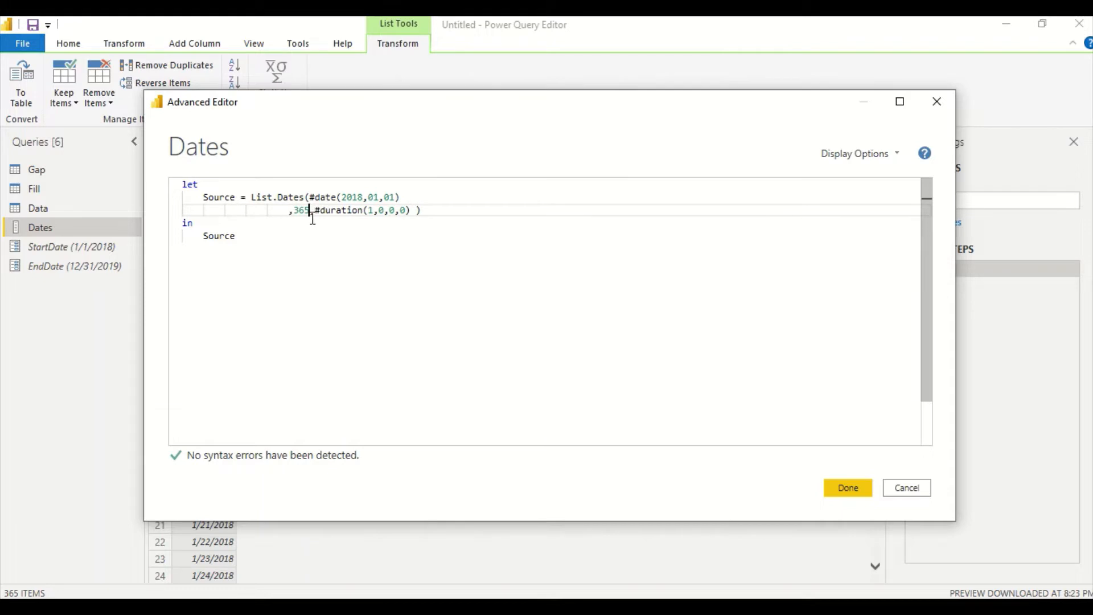
key("Return")
left_click(396, 225)
key("Return")
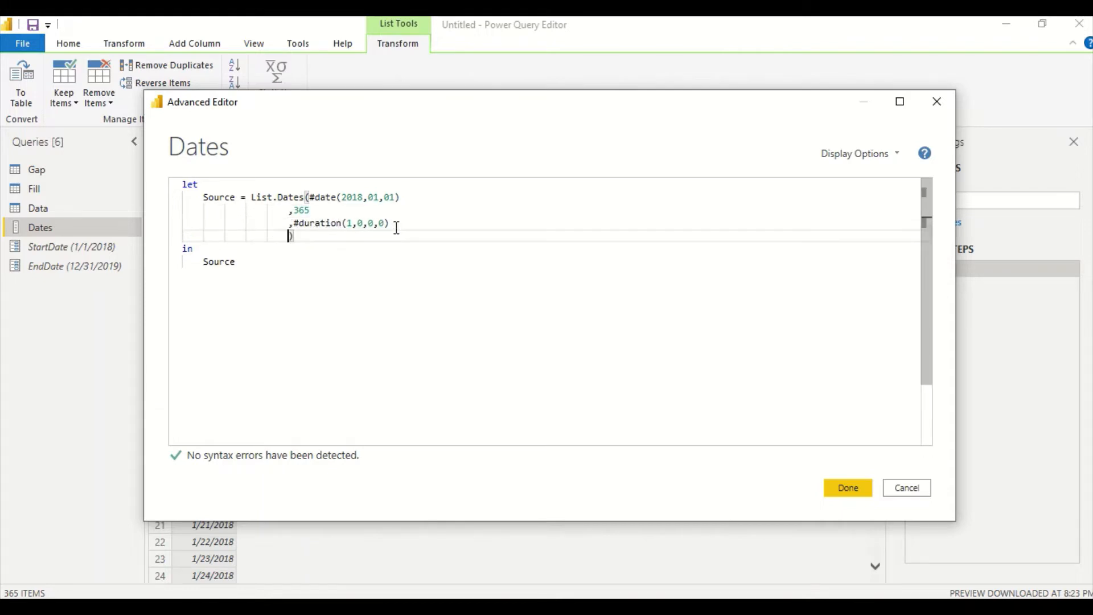
left_click(310, 197)
key("Return")
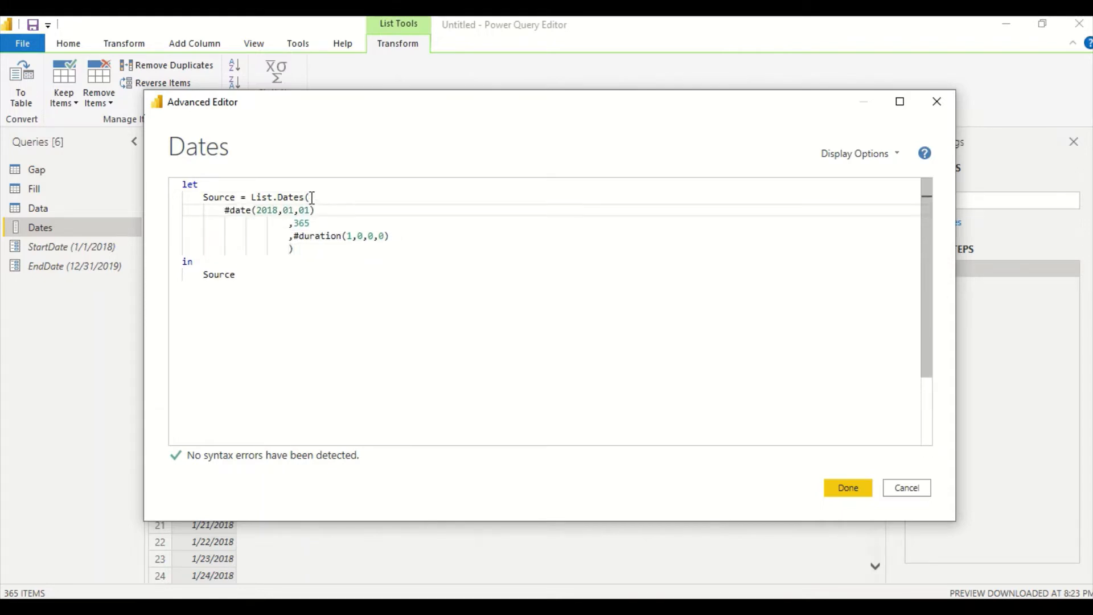
key("Tab")
key("Tab")
key("Tab")
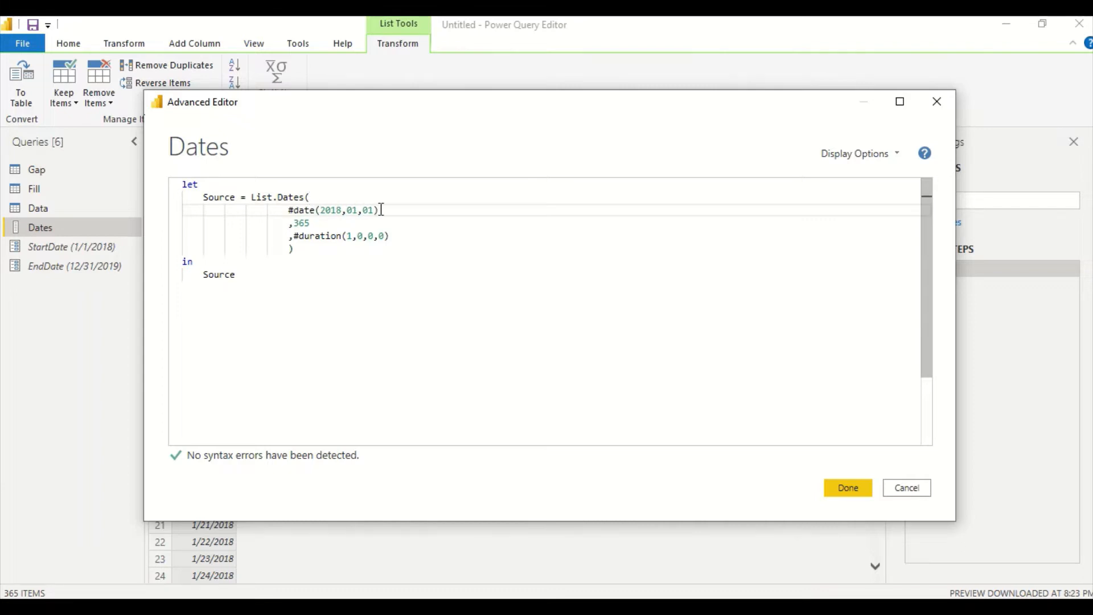
Step: Replace the #date(2018,01,01) start argument with the StartDate parameter
left_click_drag(382, 211, 285, 211)
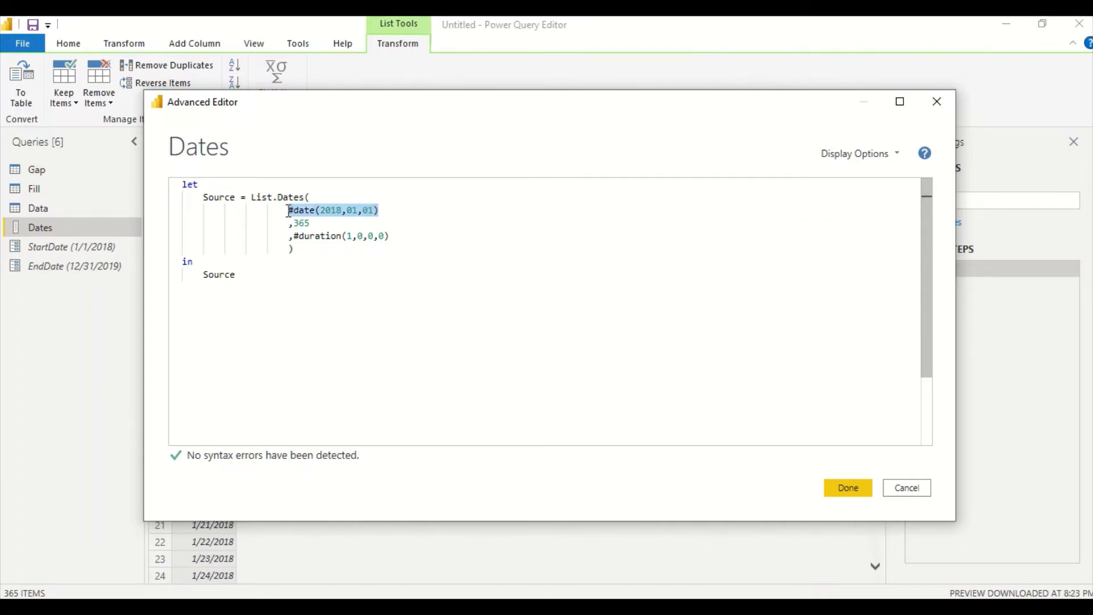
type("Str")
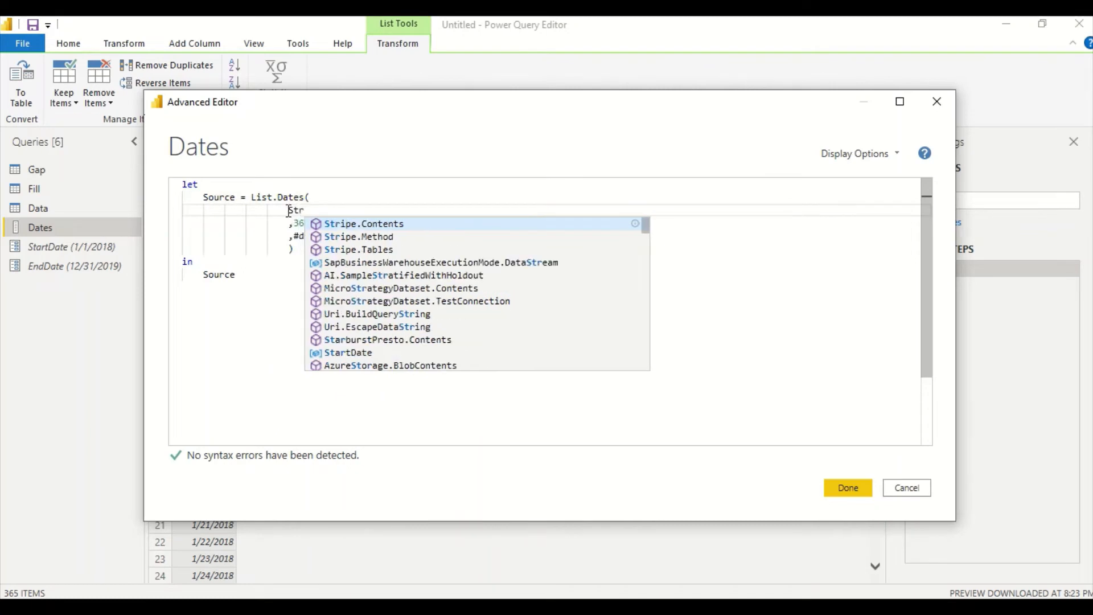
key("BackSpace")
type("art")
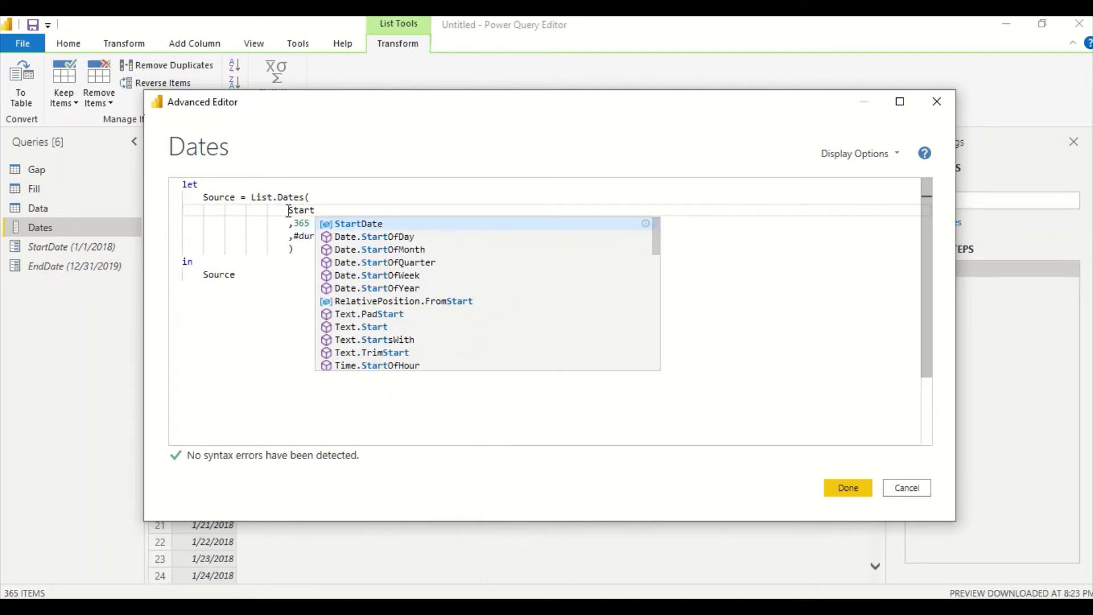
key("Tab")
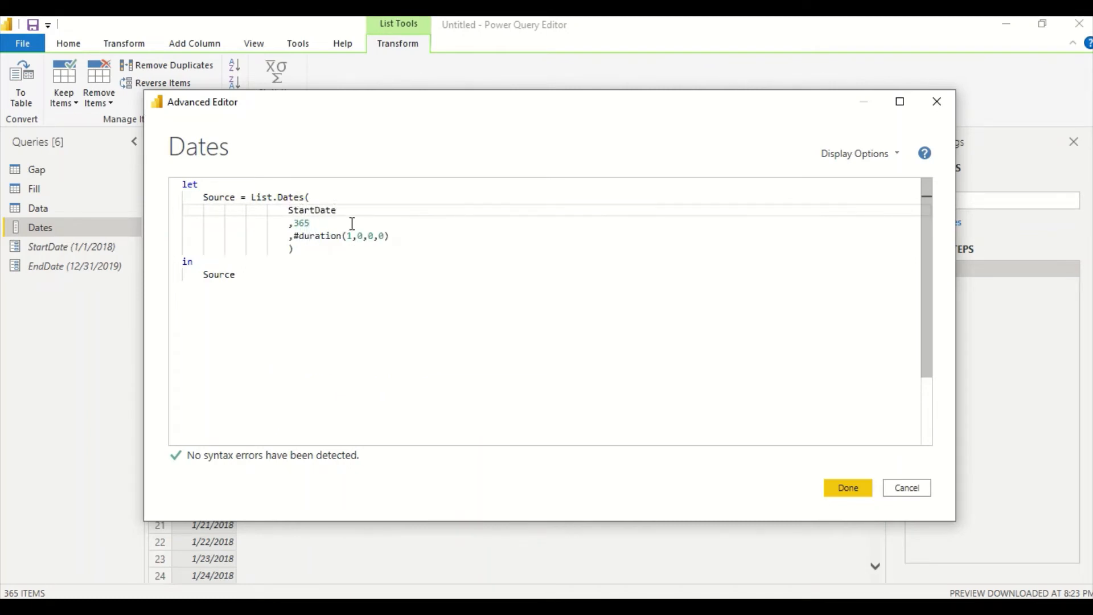
Step: Replace the fixed count of 365 in List.Dates with a Duration.Days function call
left_click(310, 224)
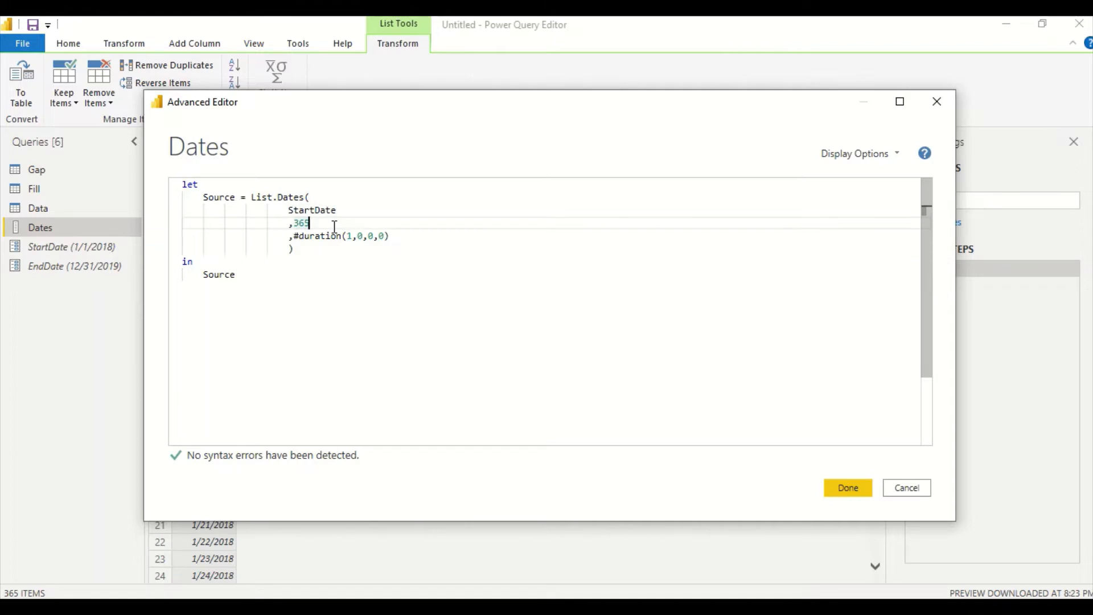
key("BackSpace")
key("BackSpace")
key("BackSpace")
type("Duration")
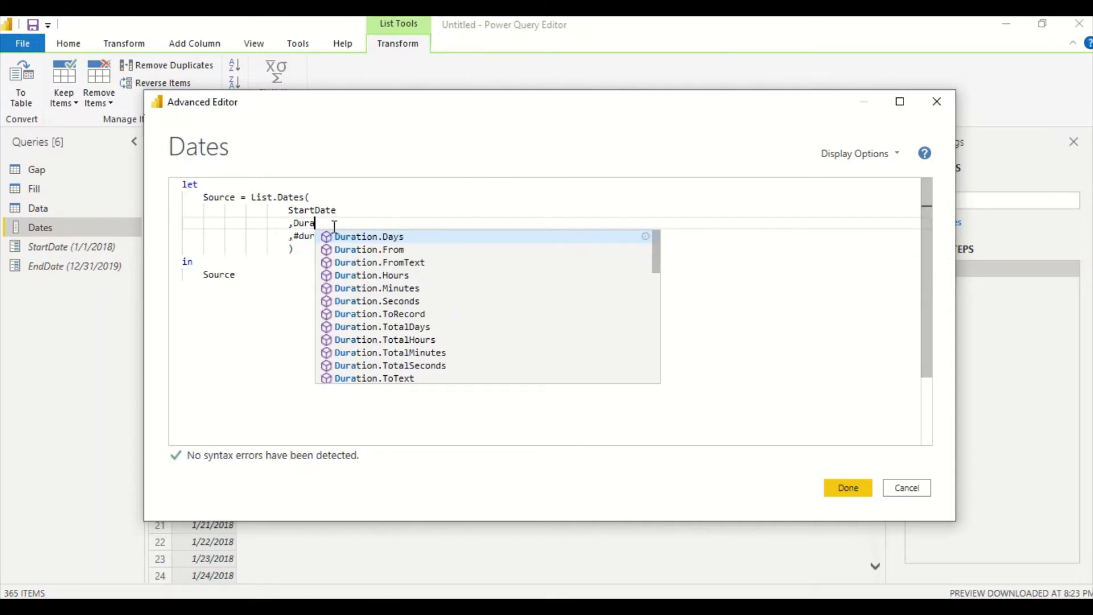
key("Tab")
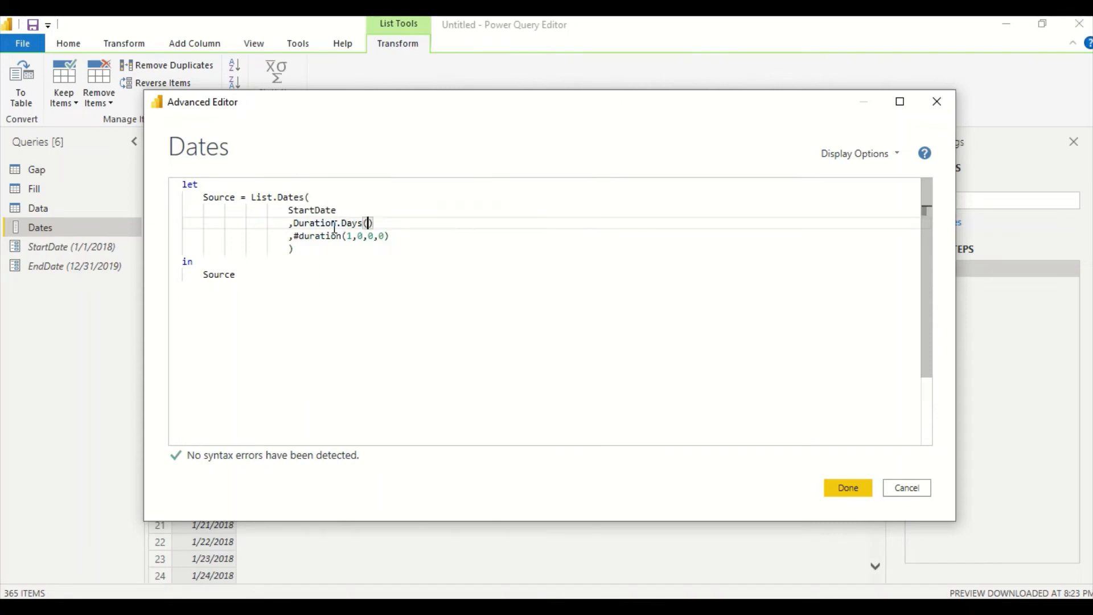
type("(")
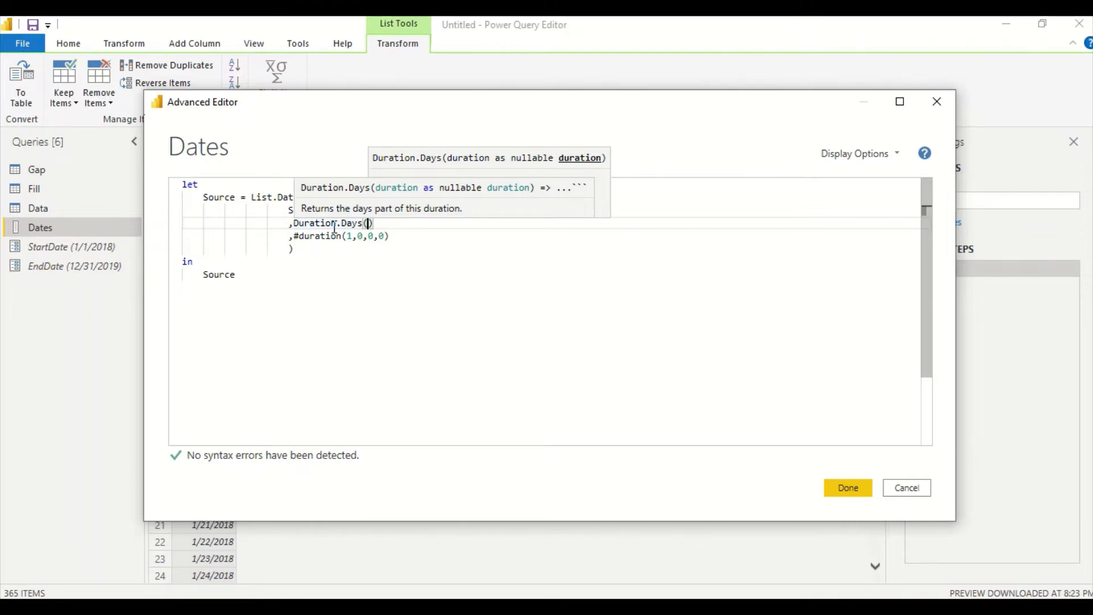
Step: Enter EndDate -StartDate as the argument of Duration.Days
type("[")
key("BackSpace")
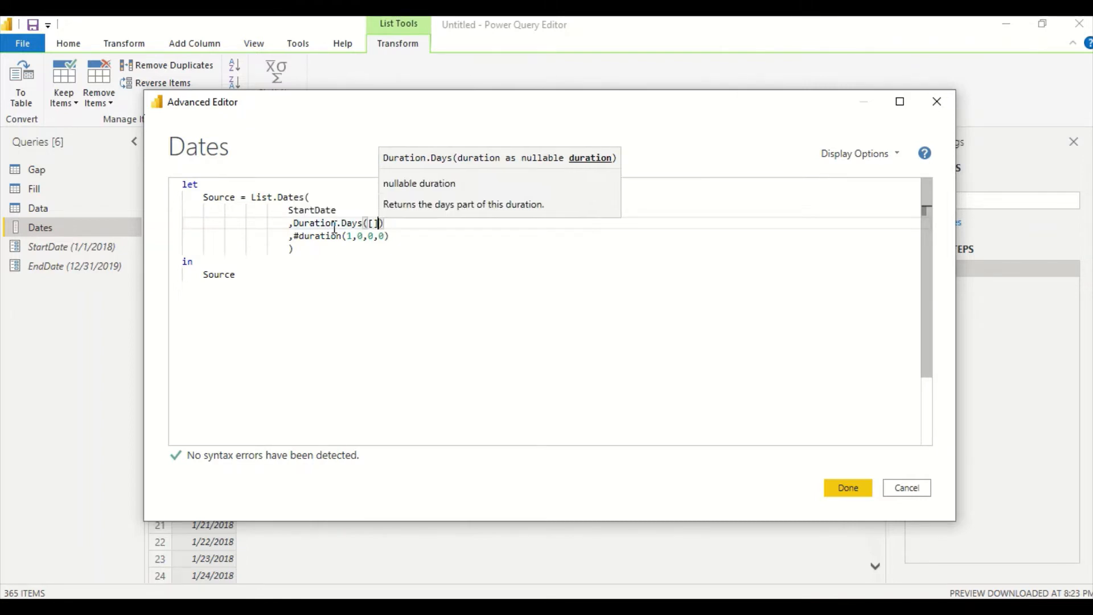
type("En")
type("dDate ")
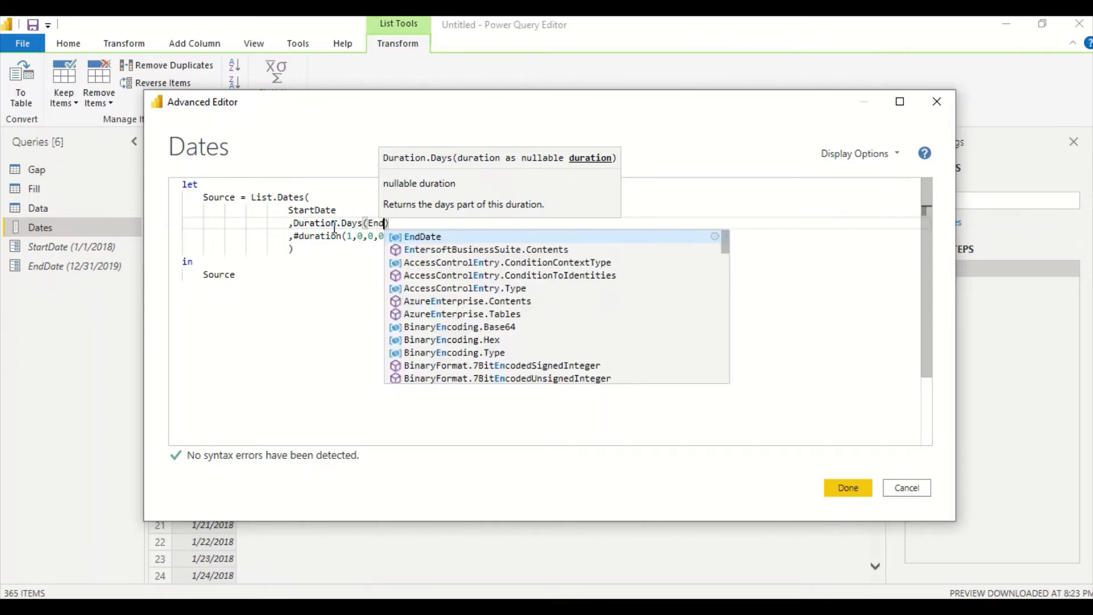
type("-Str")
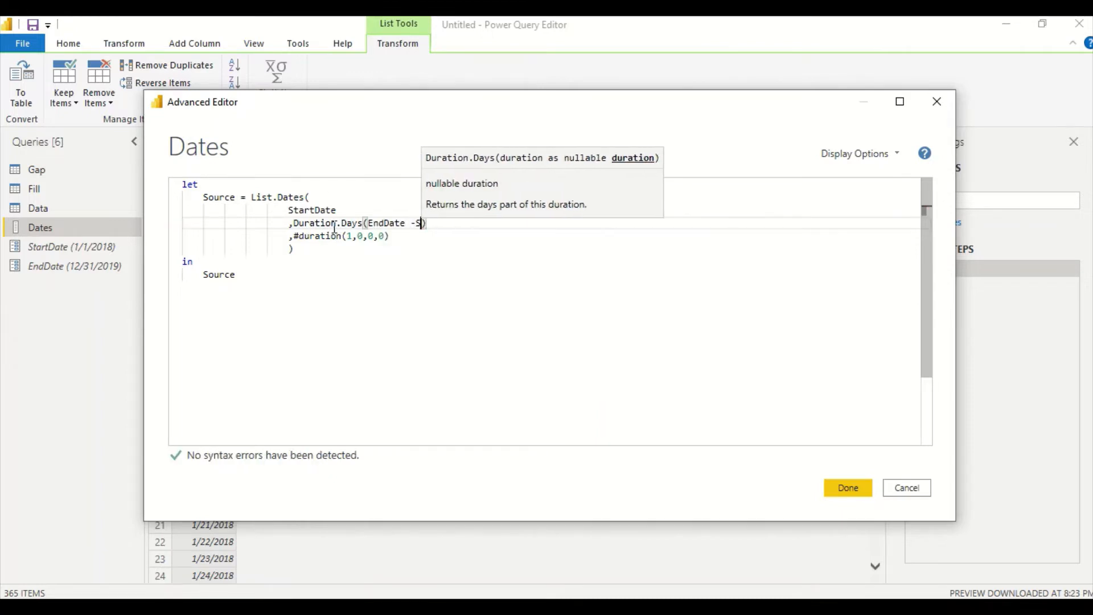
key("BackSpace")
type("artDate")
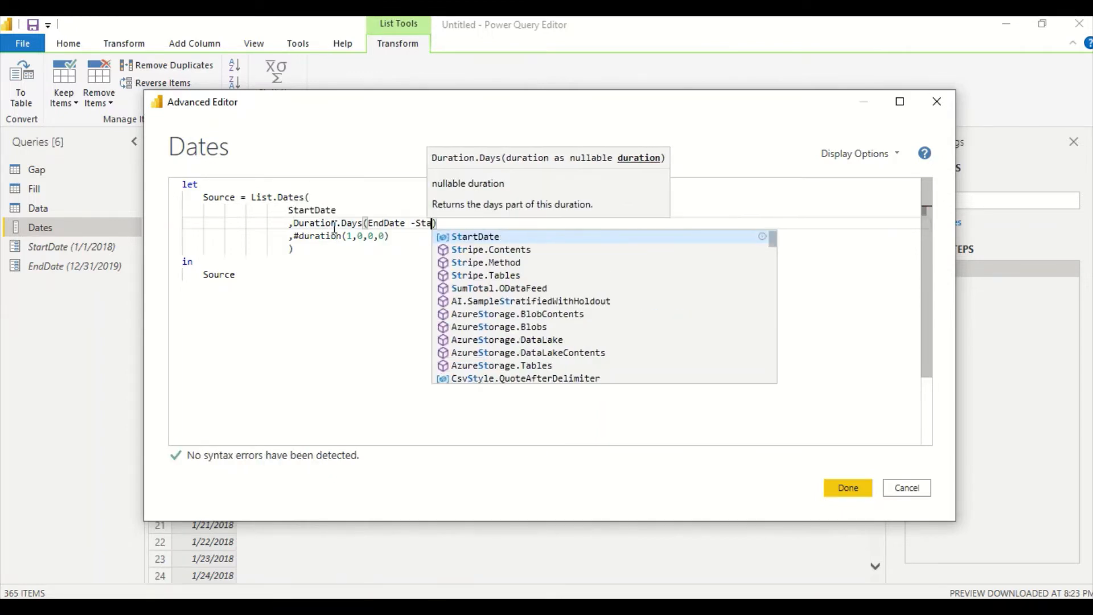
Step: Complete the count argument as Duration.Days(EndDate -StartDate) +1 and apply the edited code of the Dates query
key("Tab")
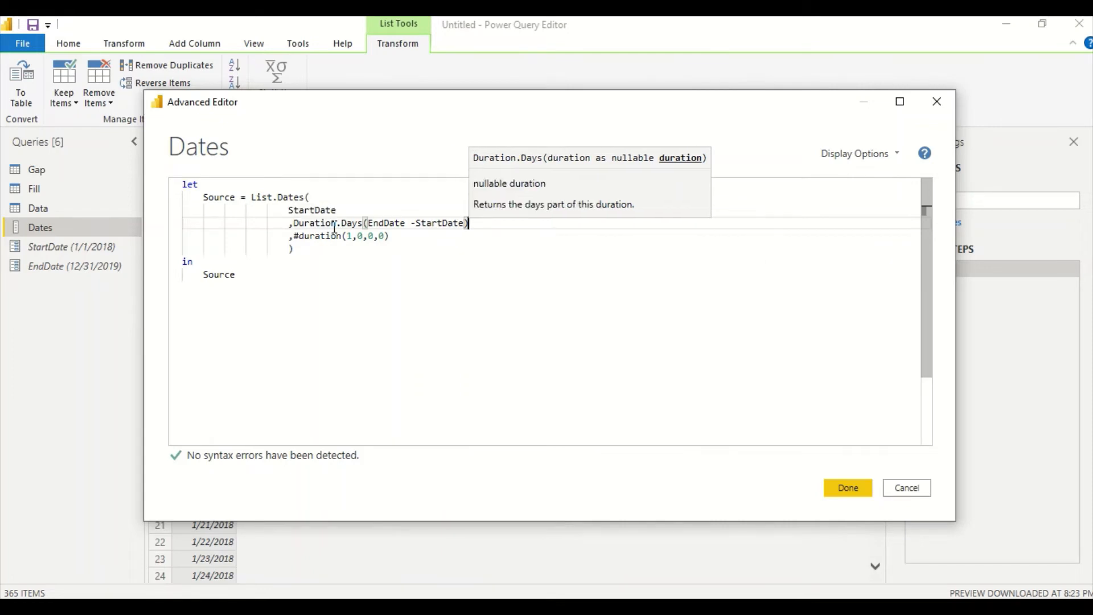
key("Right")
type("+1")
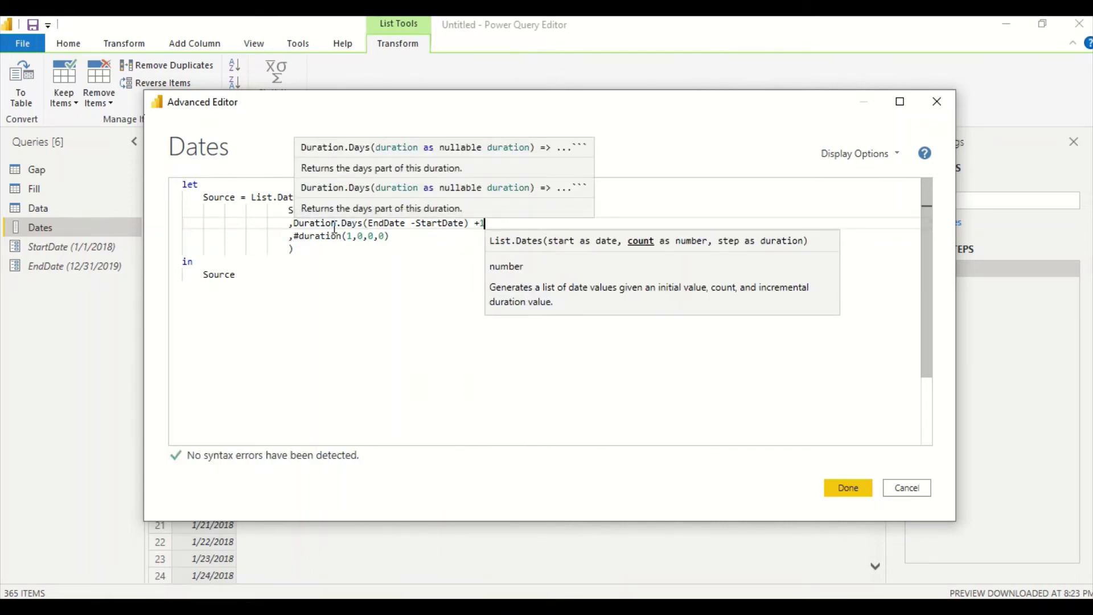
left_click(409, 276)
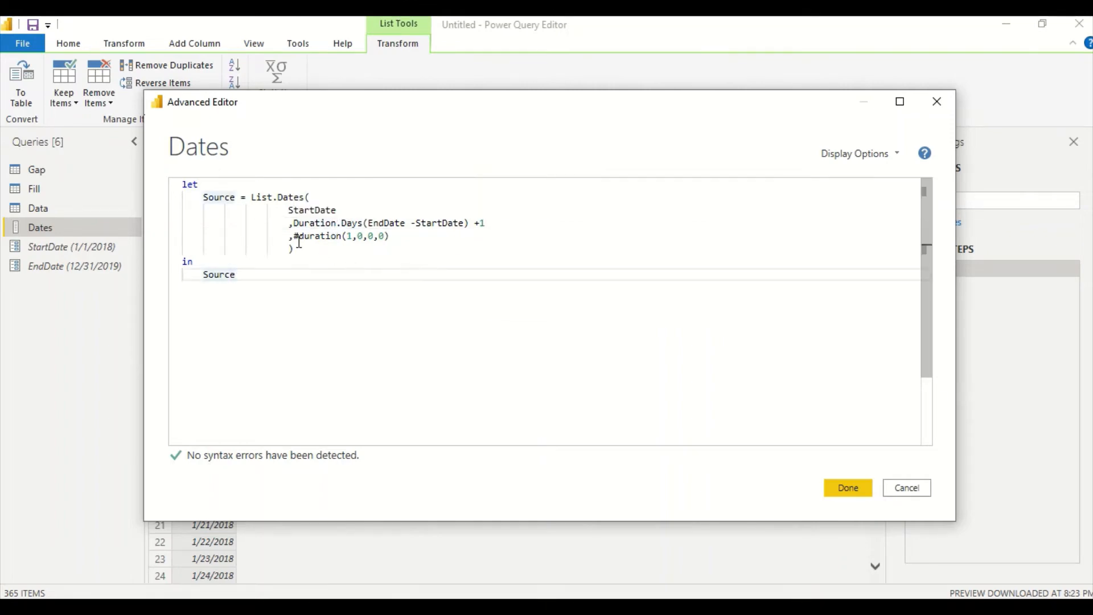
left_click(848, 489)
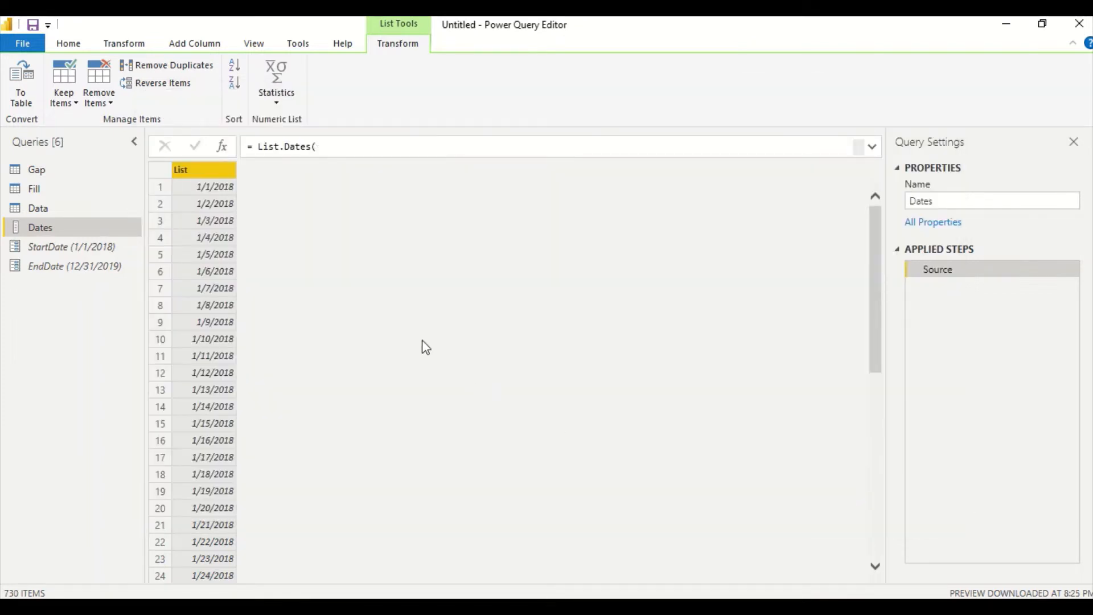
Step: Examine the generated date list through to its last row to check that it reaches the end date
scroll(348, 266, "down", 13)
scroll(348, 275, "down", 20)
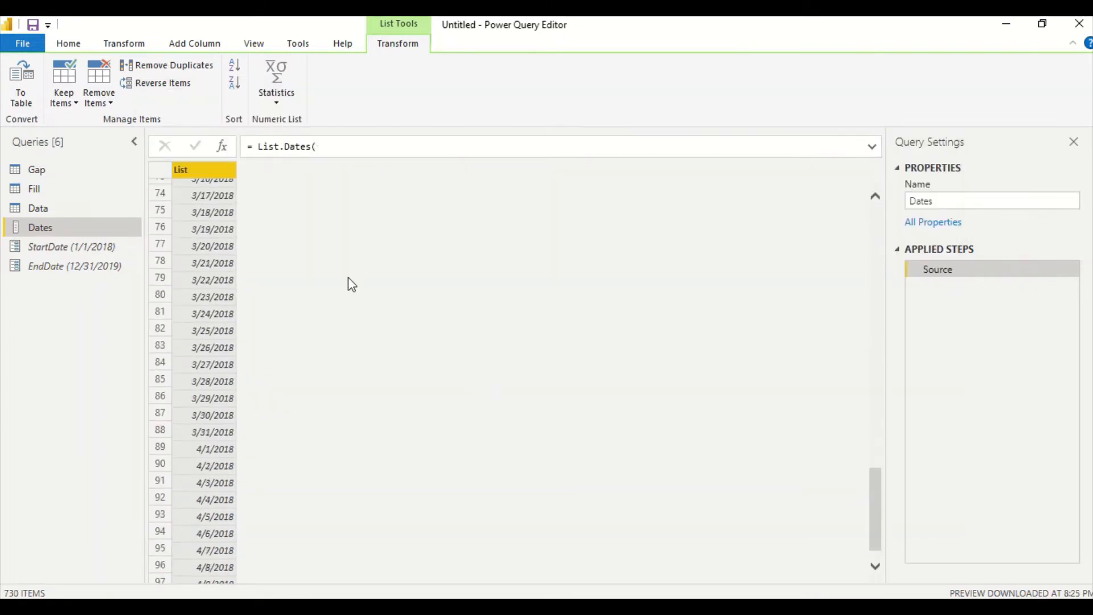
scroll(350, 285, "down", 20)
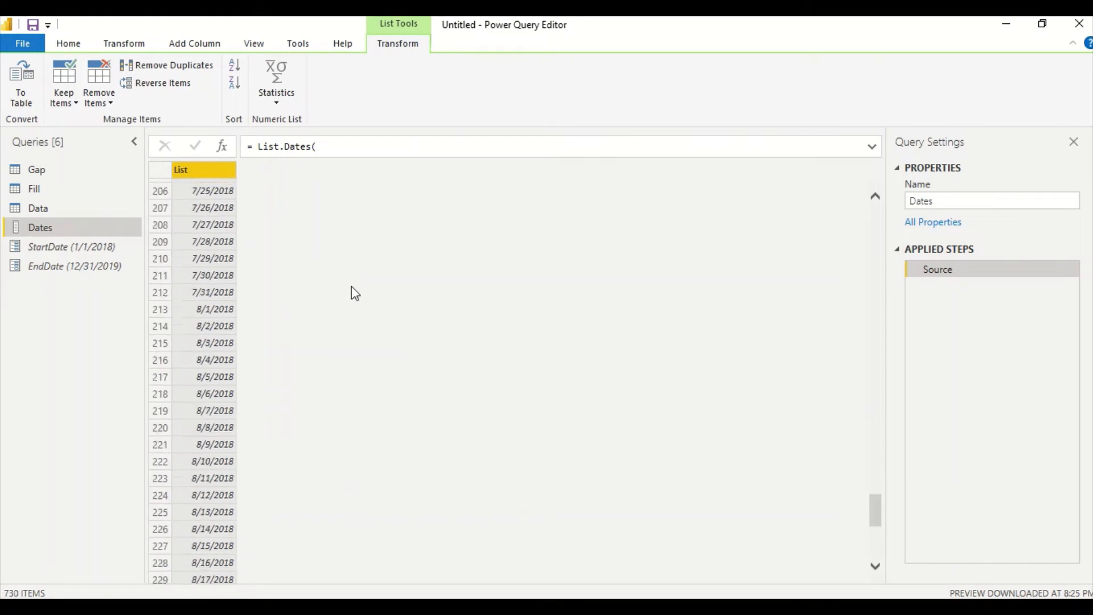
scroll(354, 300, "down", 20)
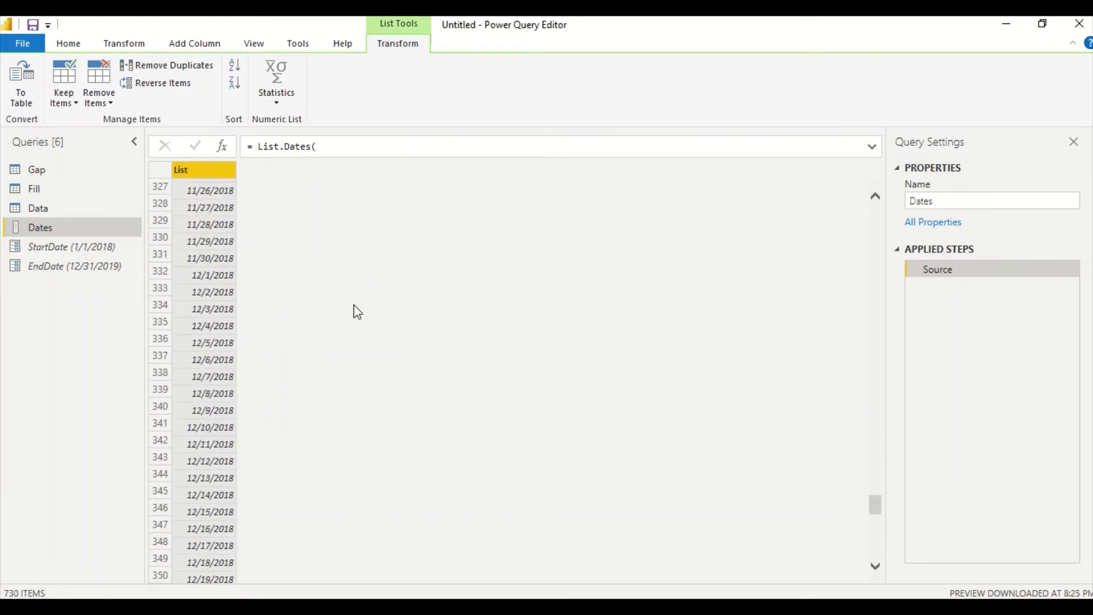
scroll(360, 313, "down", 20)
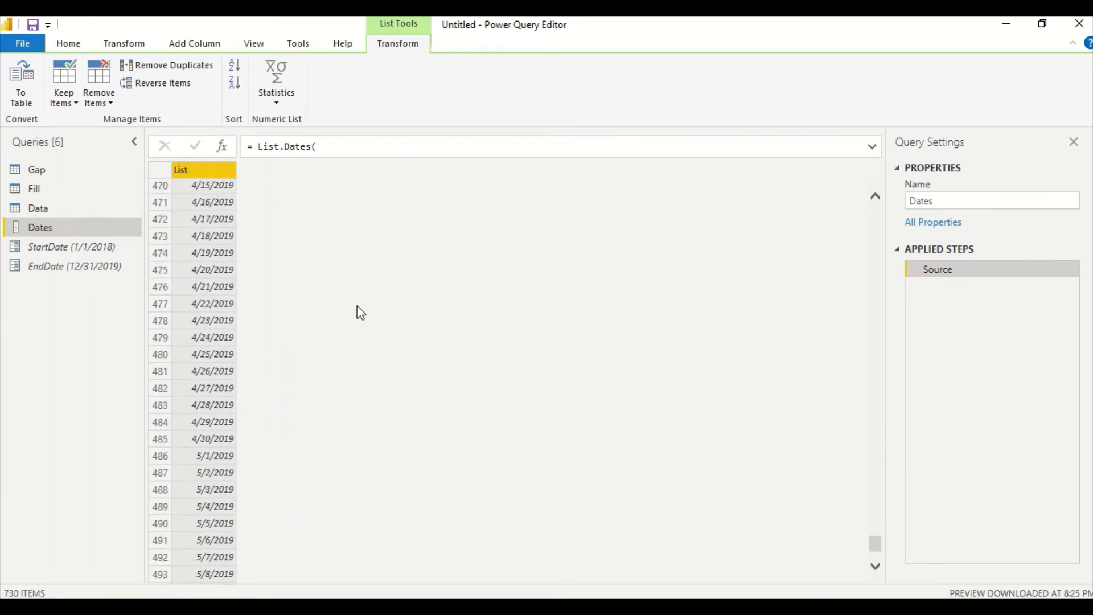
scroll(361, 318, "down", 20)
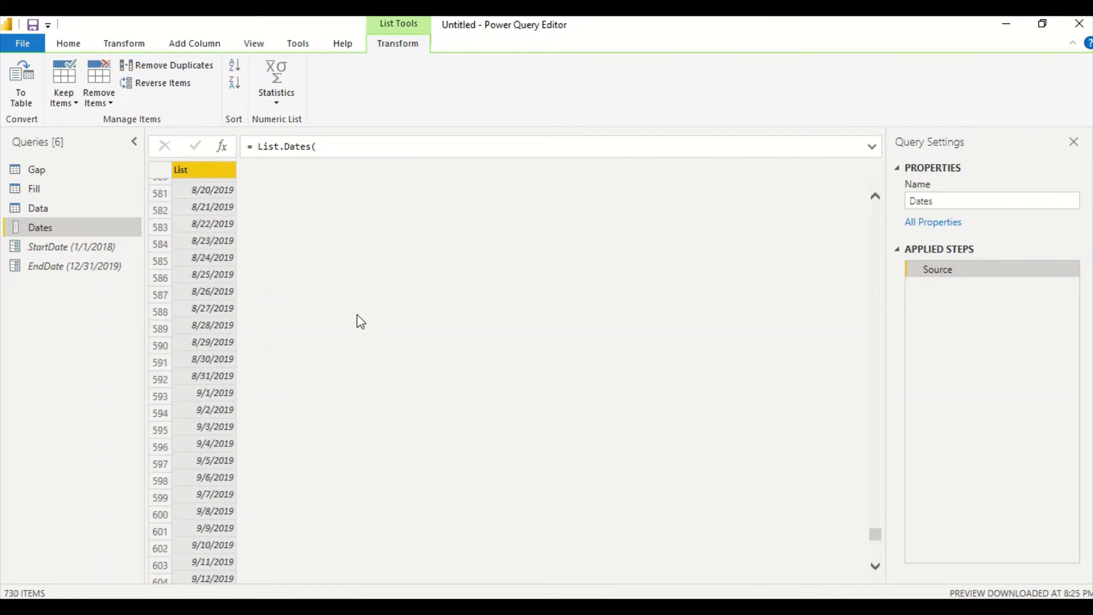
scroll(360, 321, "down", 10)
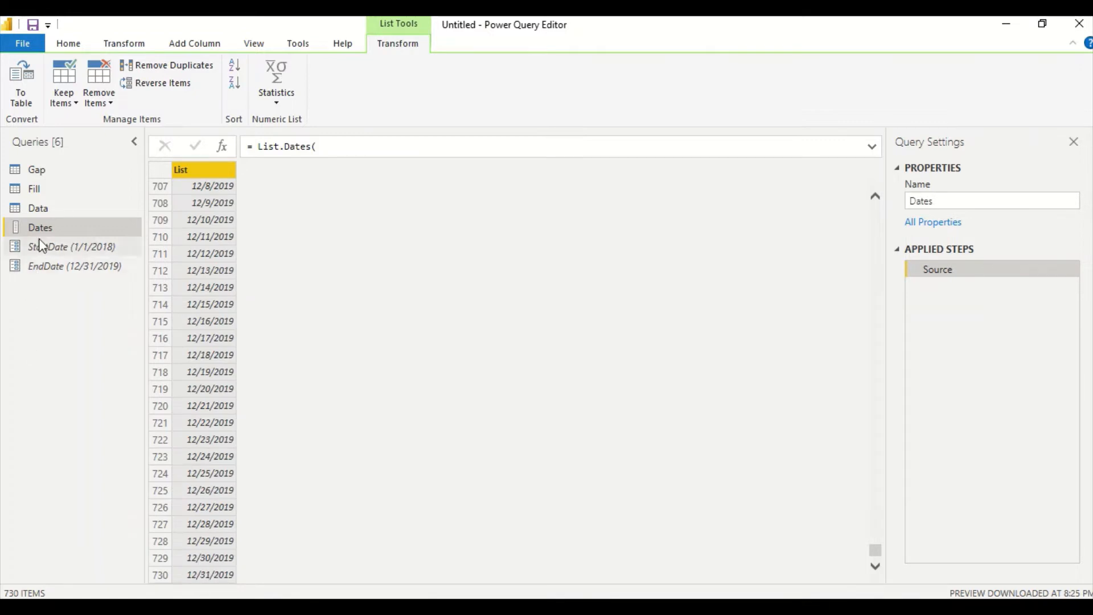
Step: Convert the date list to a table with delimiter None and extra columns handled as Show as errors
left_click(22, 97)
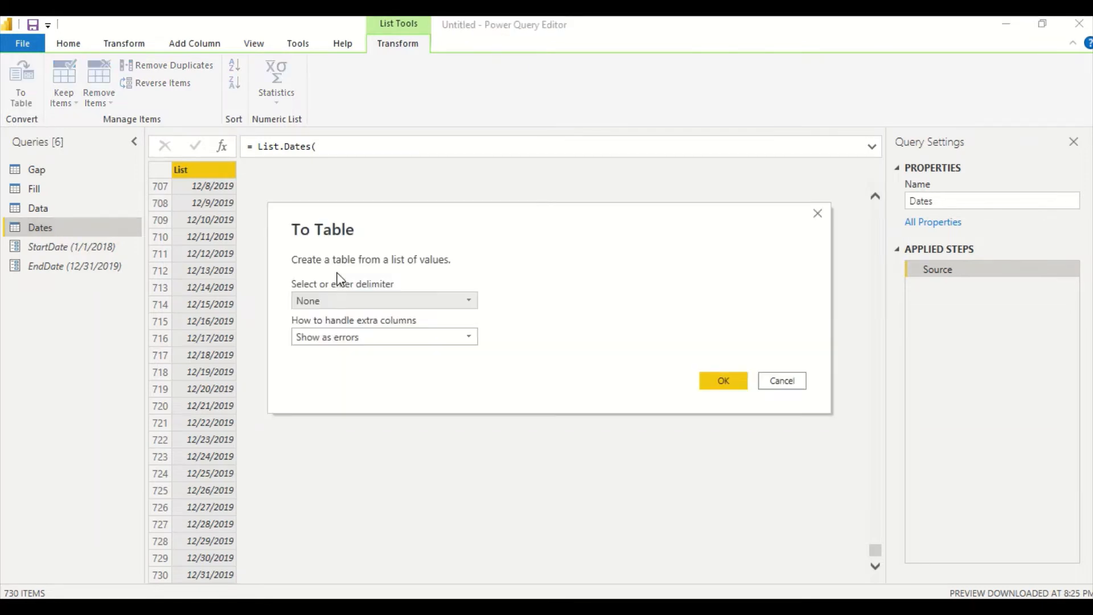
left_click(404, 302)
left_click(404, 303)
left_click(384, 335)
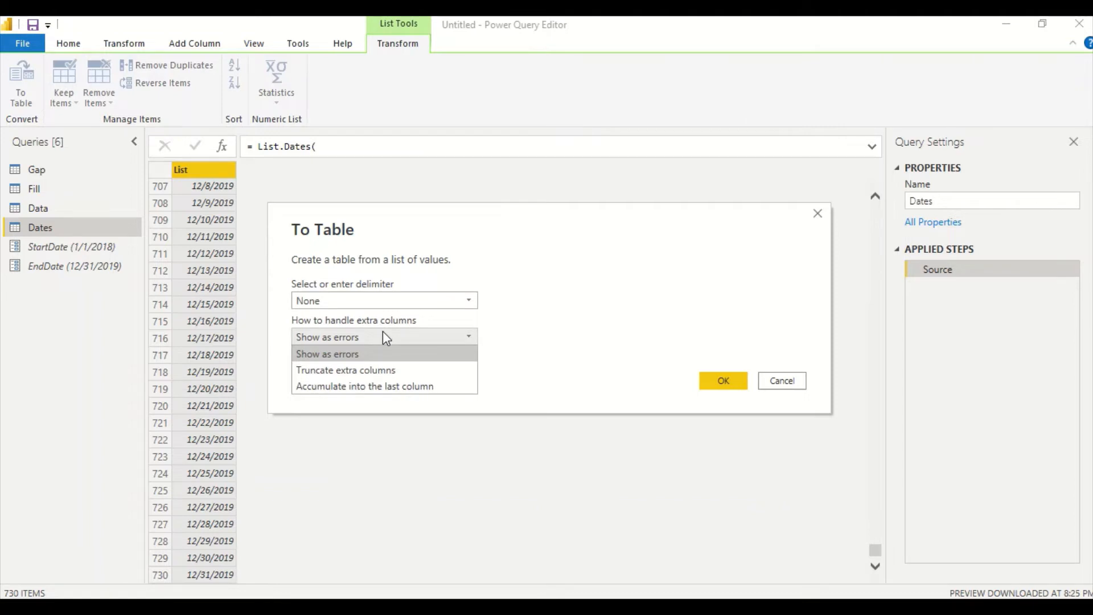
left_click(383, 337)
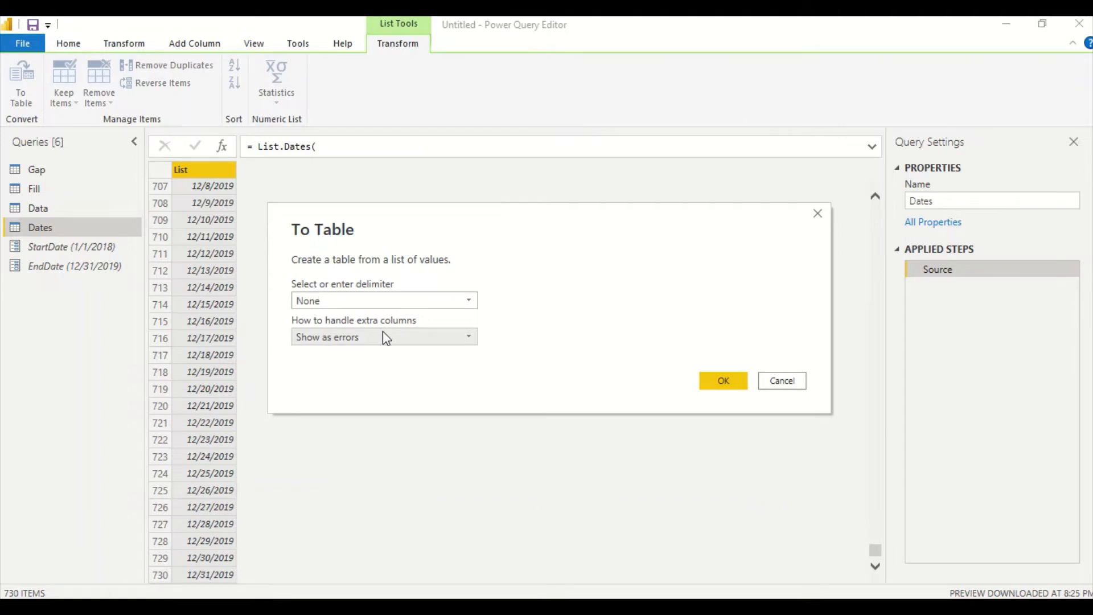
left_click(724, 381)
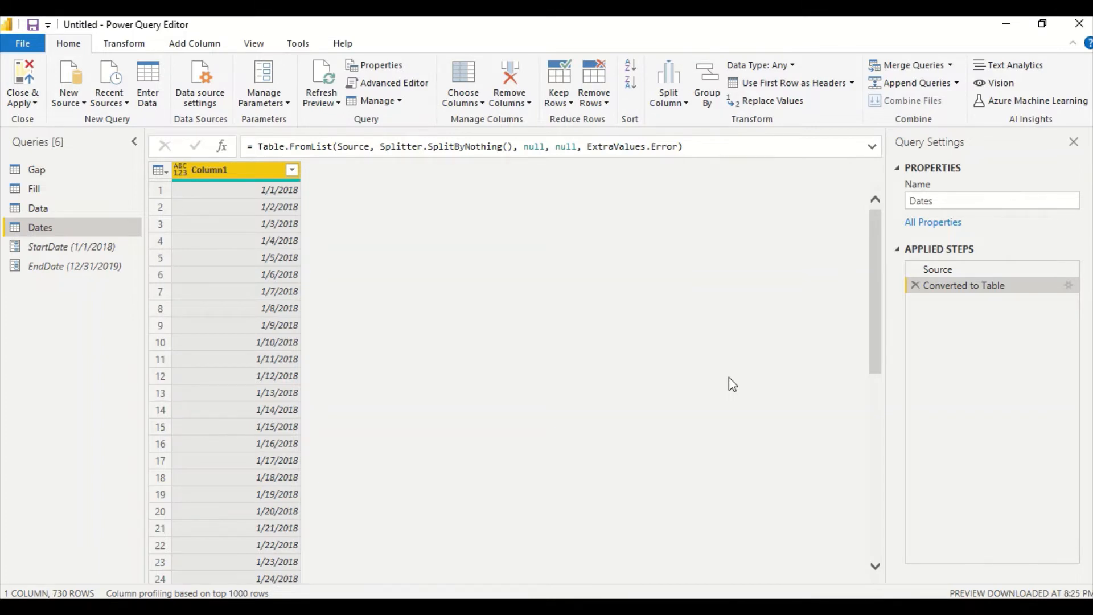
left_click(112, 46)
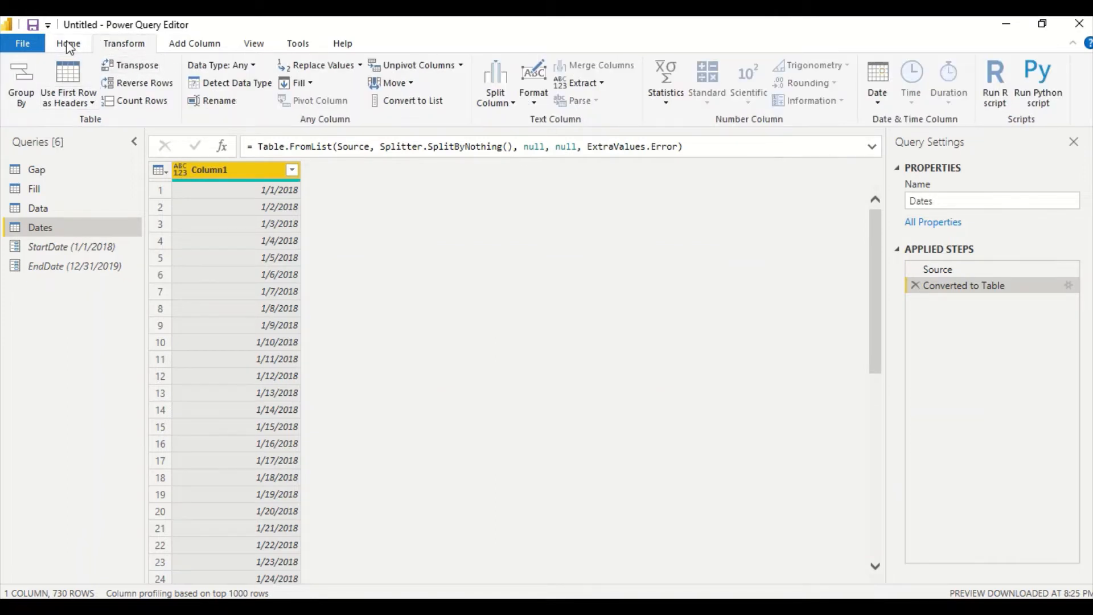
left_click(199, 45)
left_click(81, 85)
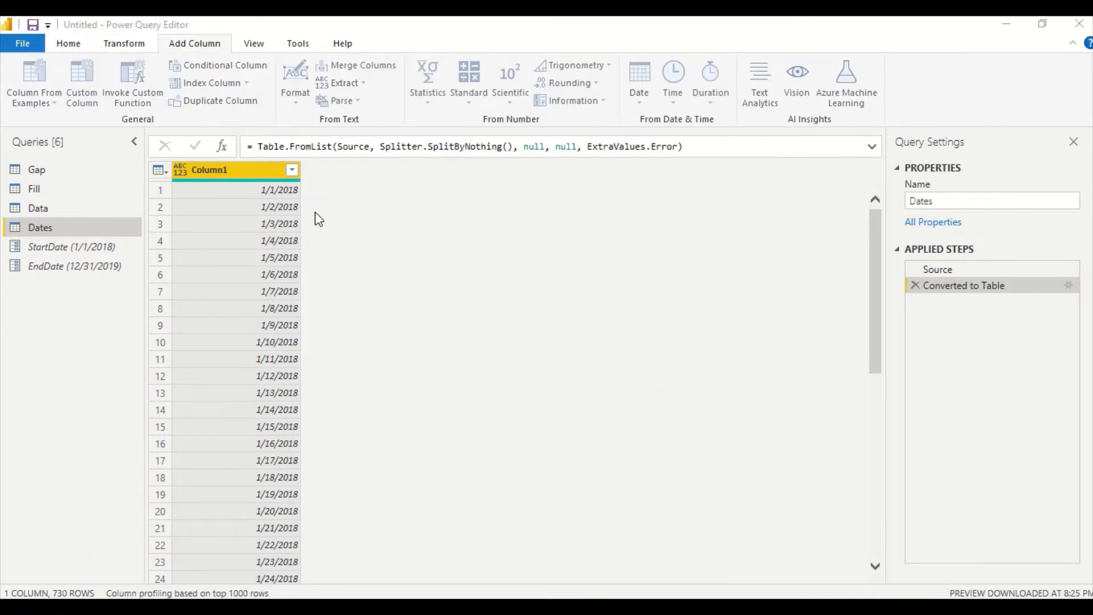
double_click(363, 227)
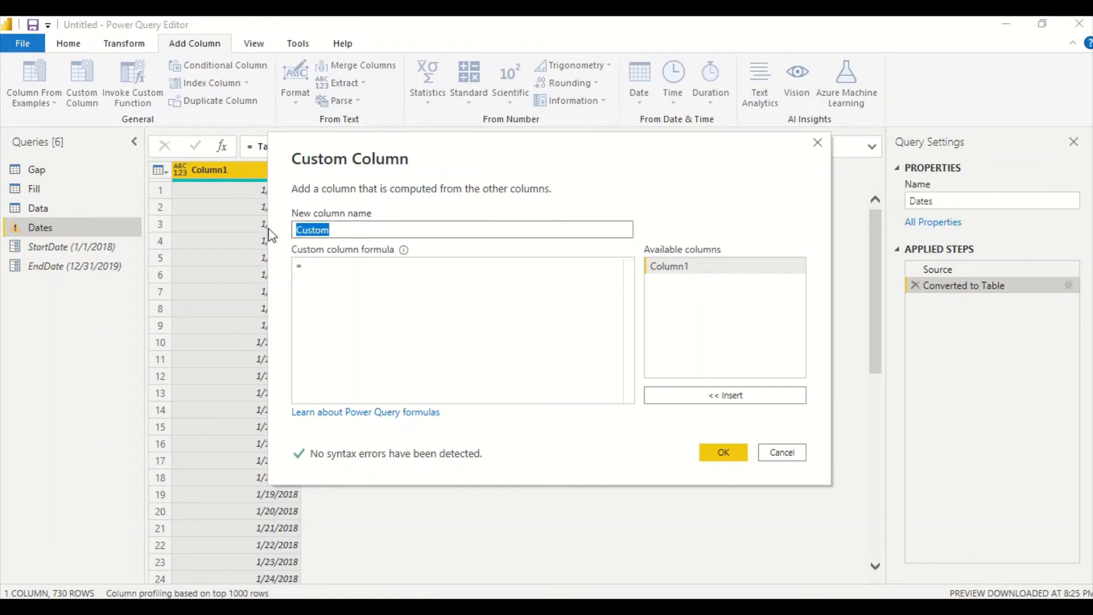
type("Start Of Year")
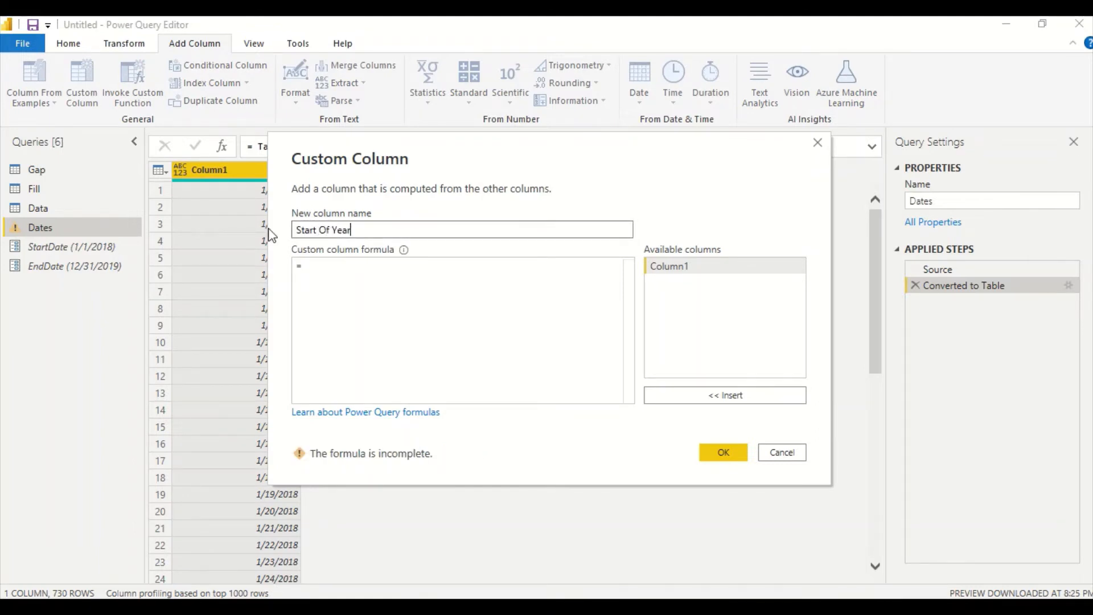
left_click(341, 266)
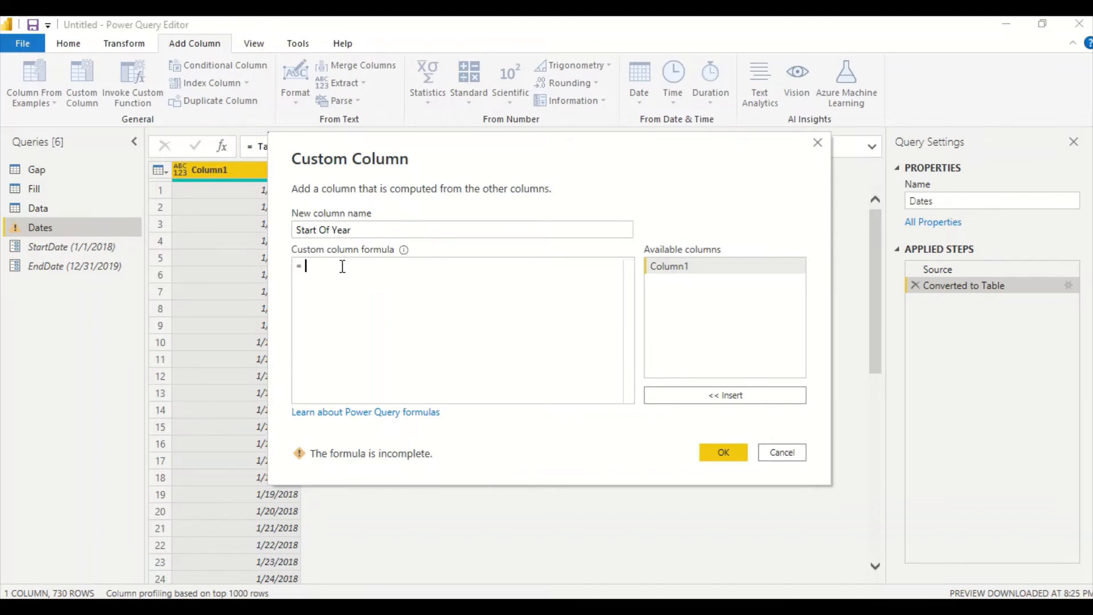
type("i")
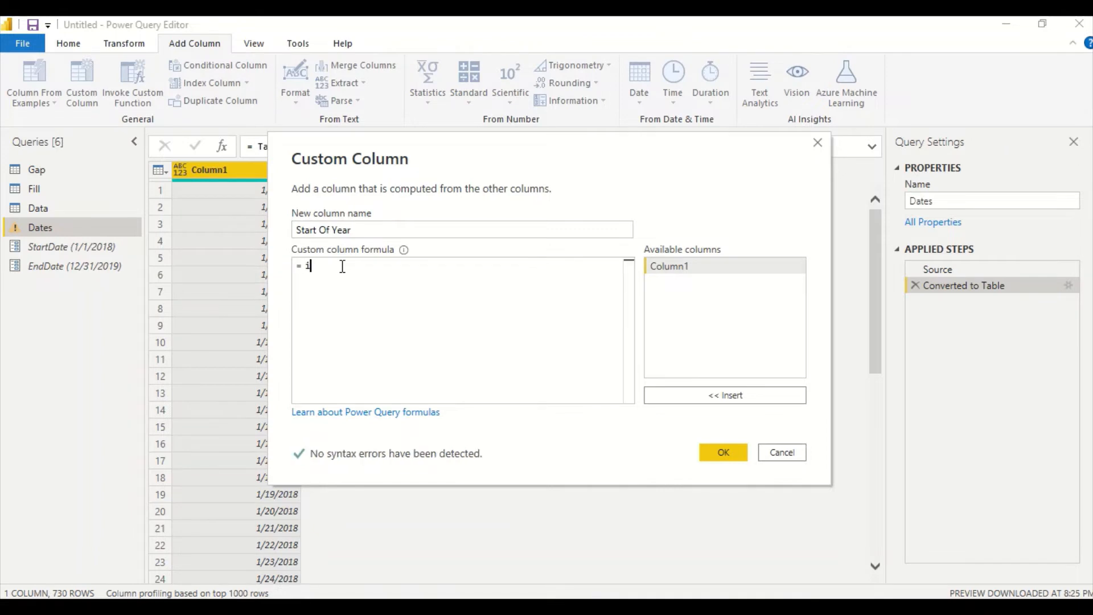
type("f Mon")
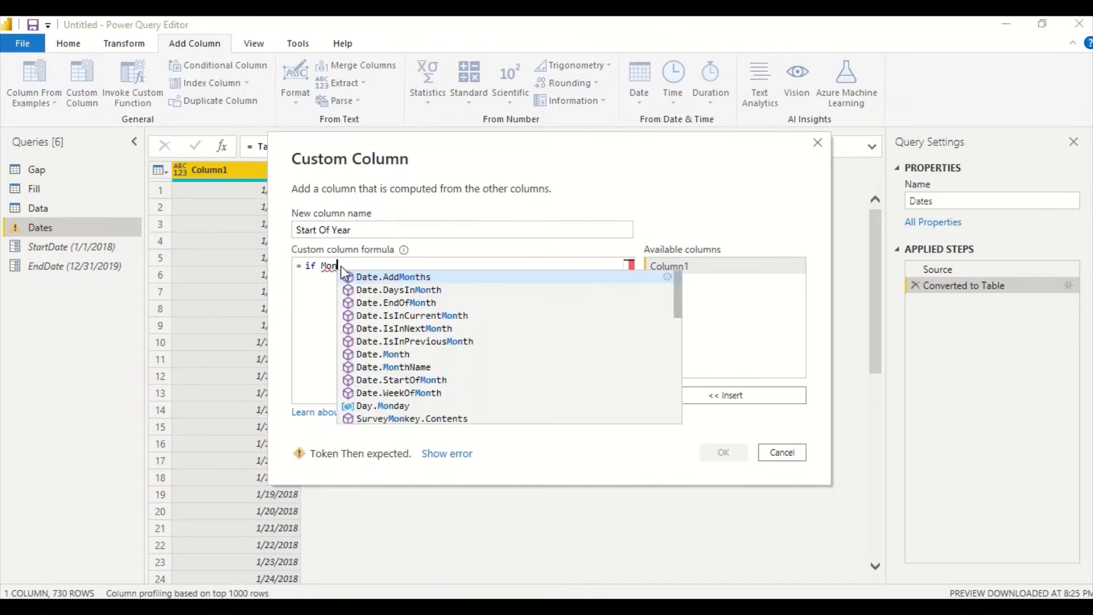
key("BackSpace")
key("BackSpace")
key("BackSpace")
type("Date.")
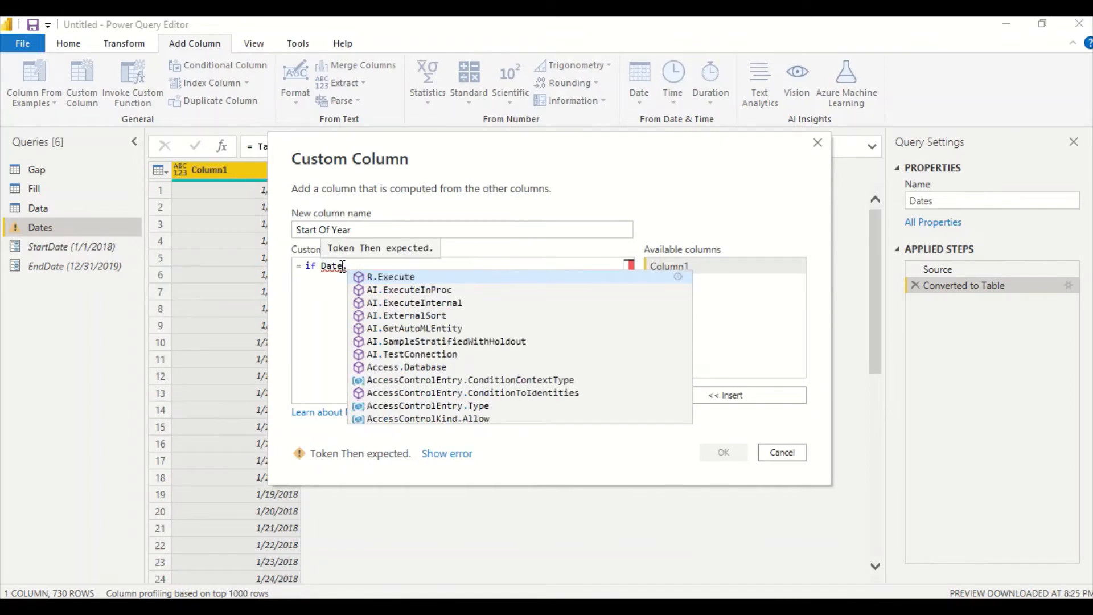
left_click(800, 453)
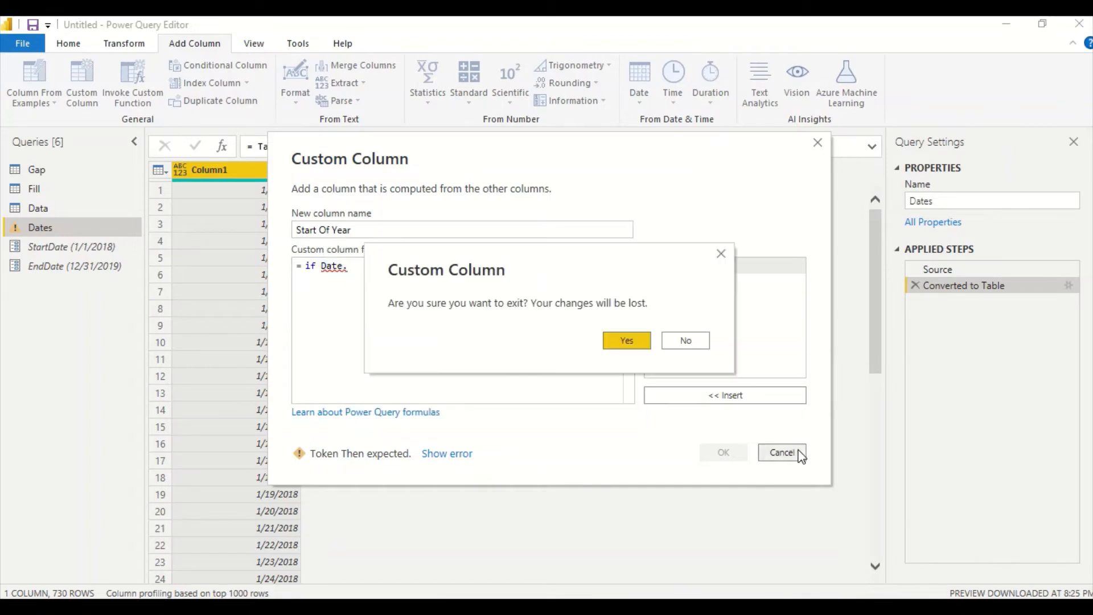
left_click(627, 340)
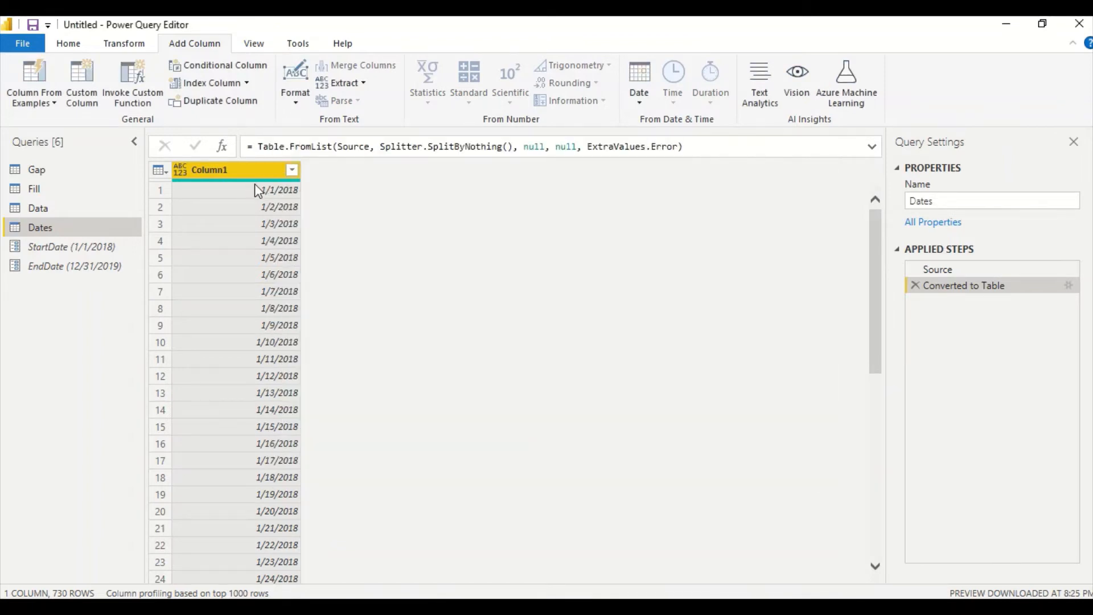
Step: Set the data type of Column1 to Date and rename the column Date
left_click(69, 45)
left_click(761, 65)
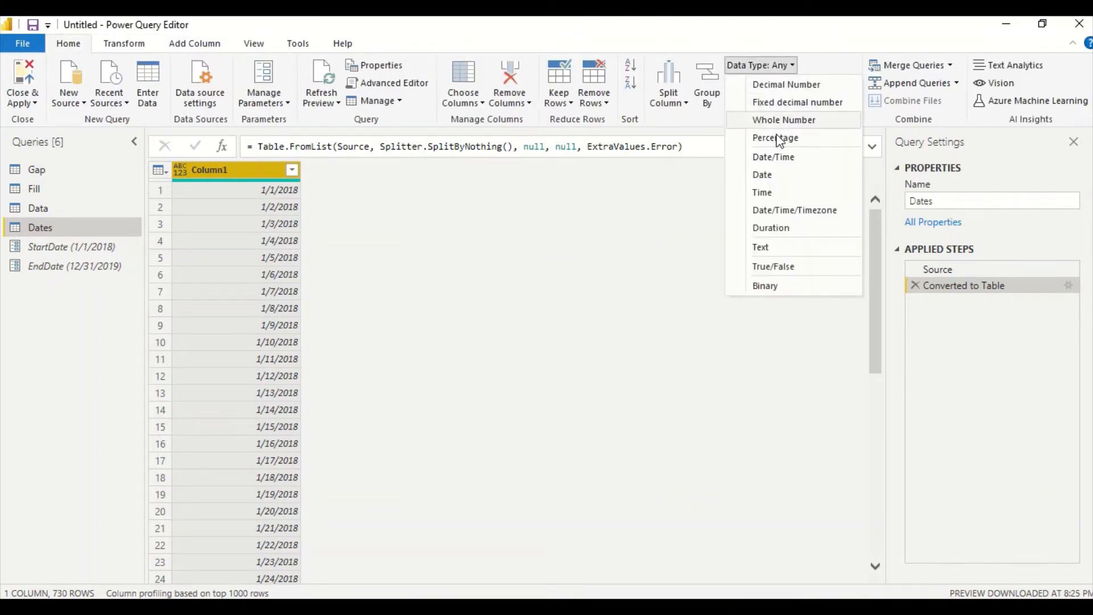
left_click(778, 175)
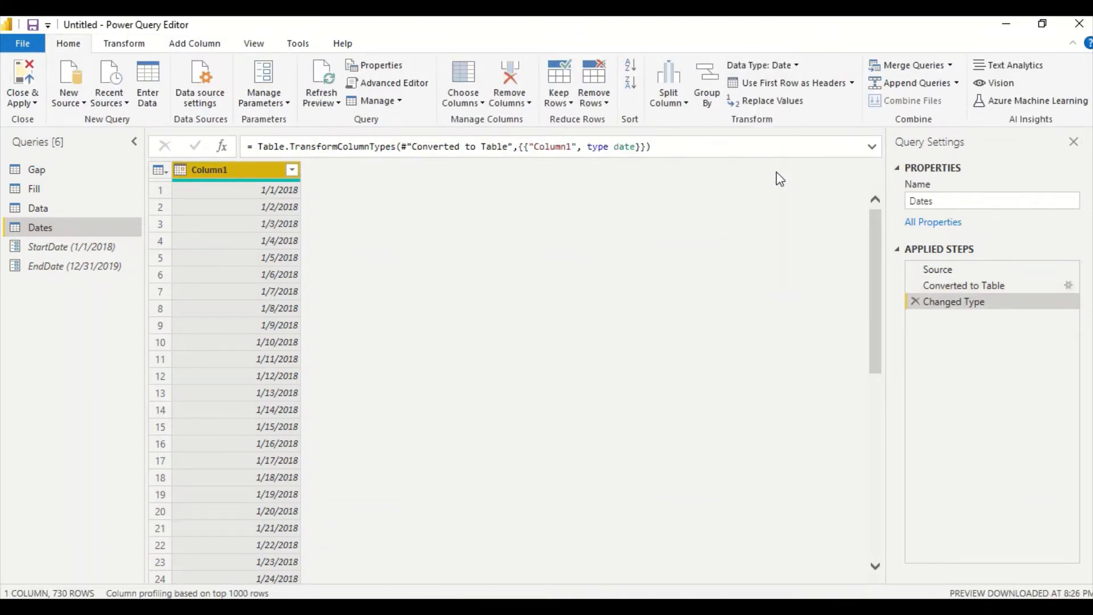
double_click(218, 171)
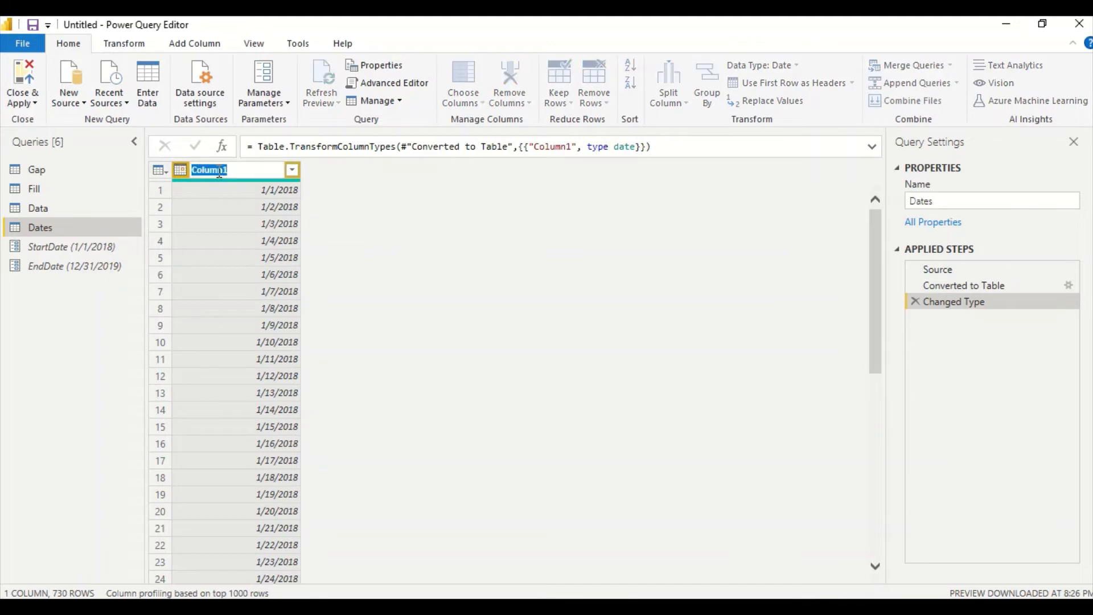
type("Date")
key("Return")
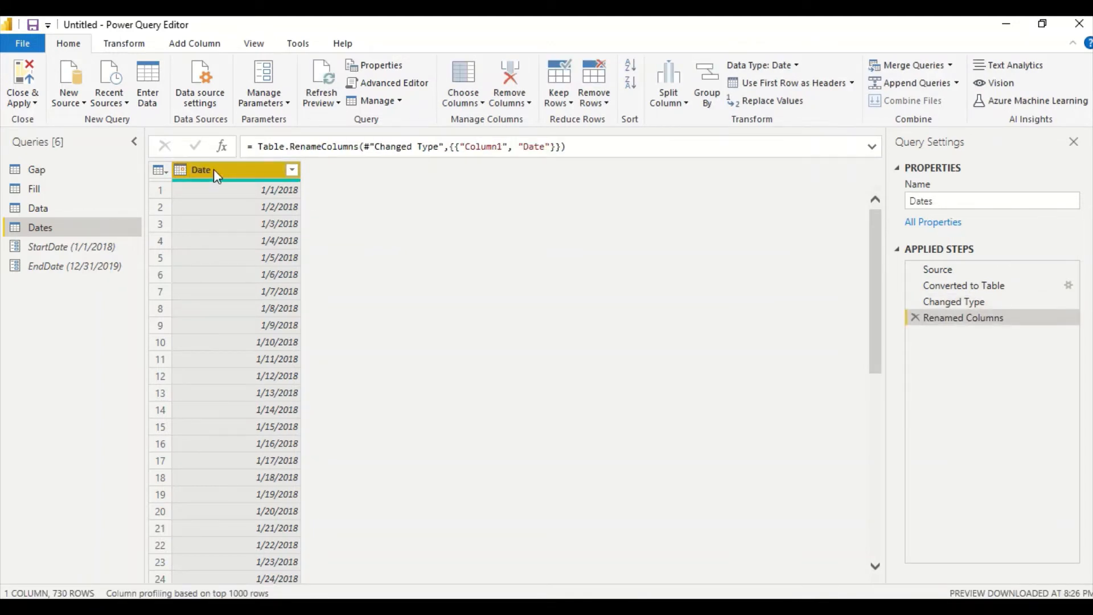
Step: Start a new custom column in the Dates query and name it Start Of Year
left_click(195, 44)
left_click(80, 99)
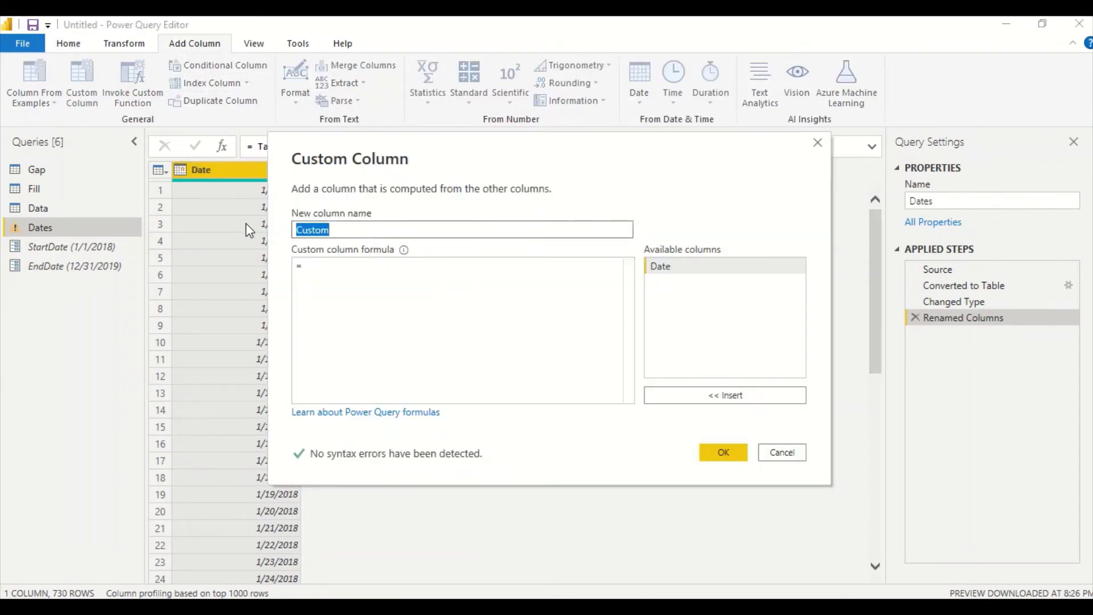
type("Start Of Year")
Step: Begin the Start Of Year formula with the condition if Date.Month([Date]) <4
left_click(338, 274)
type("if ")
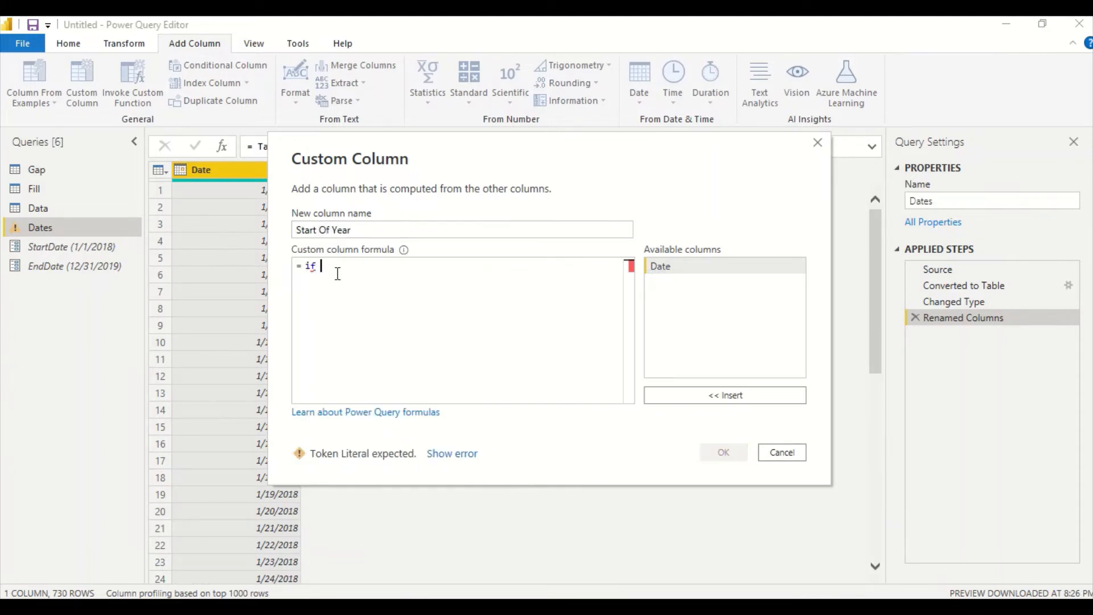
type("Mon")
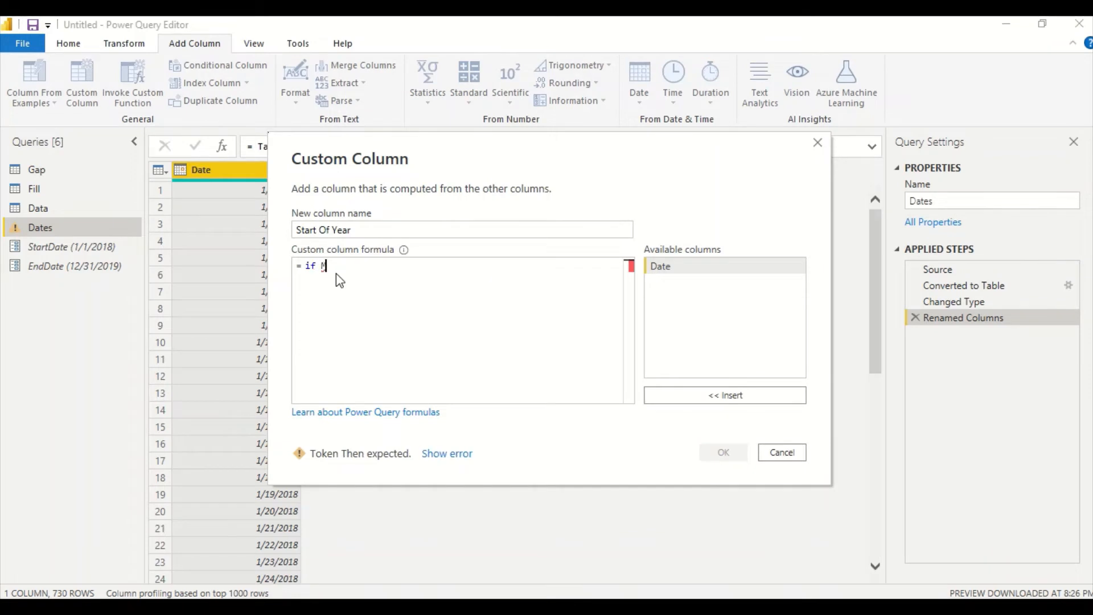
key("BackSpace")
key("BackSpace")
key("BackSpace")
type("Date.Month")
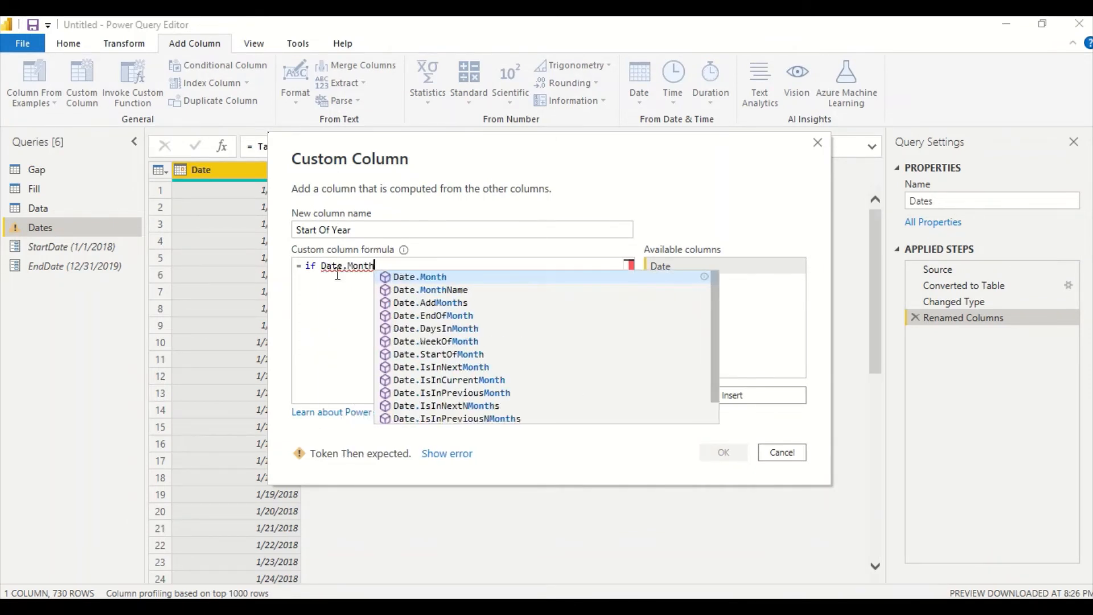
type("([")
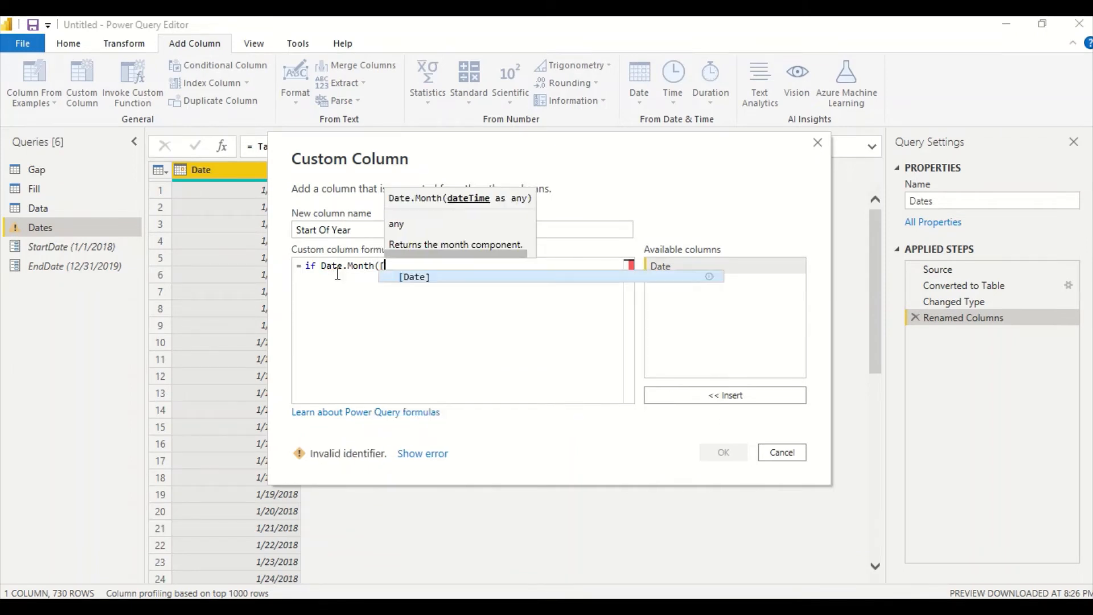
type("Date")
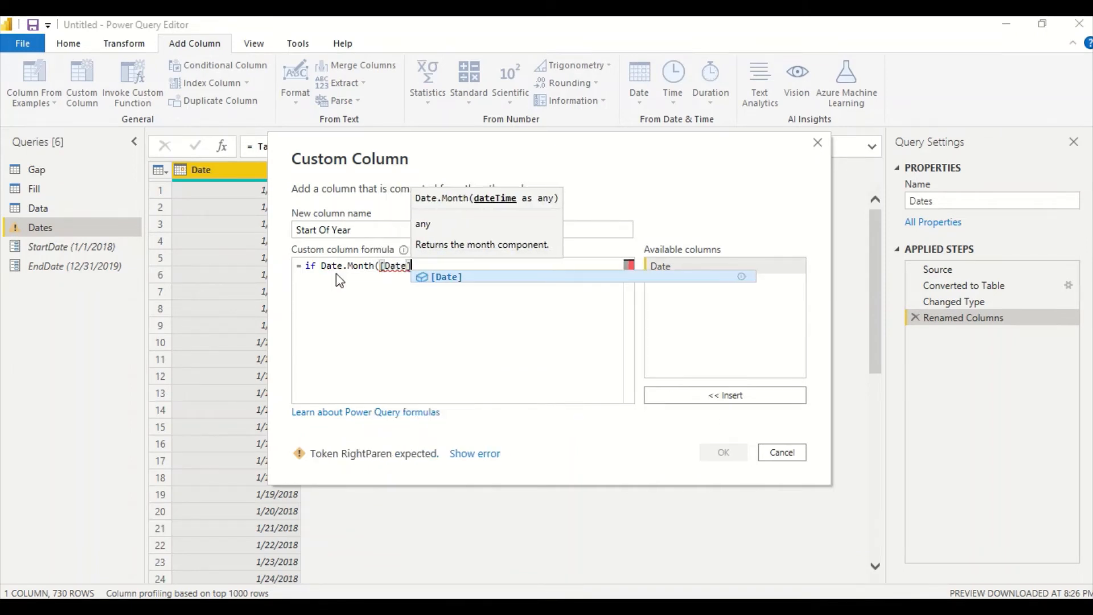
type("]) <4")
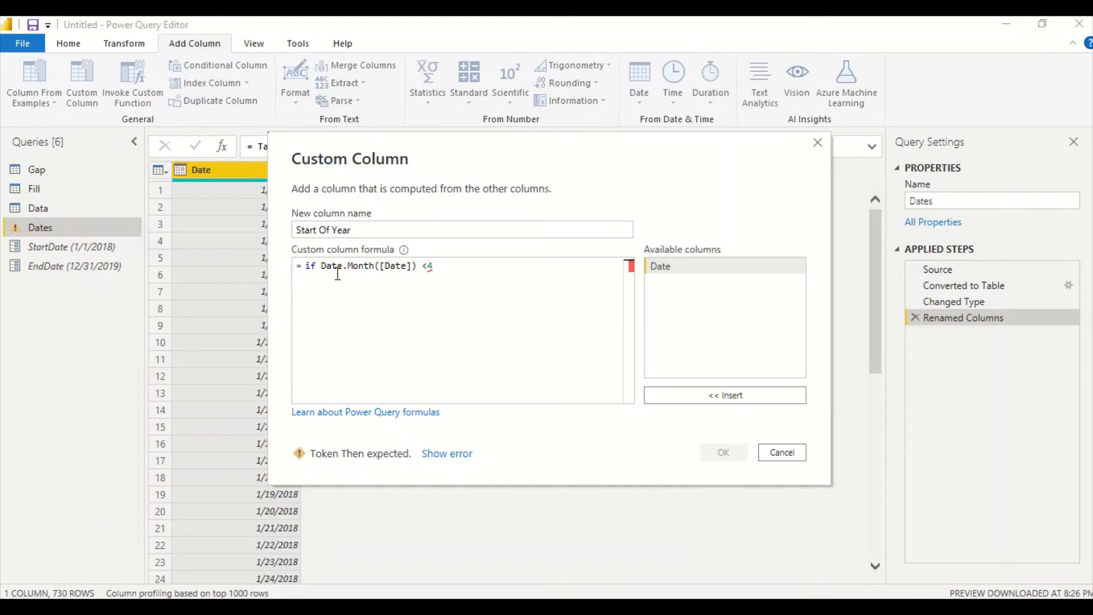
Step: Add the then branch to the Start Of Year formula as #date(Date.Year([Date]-1,4,1)
type(", #date(Date.")
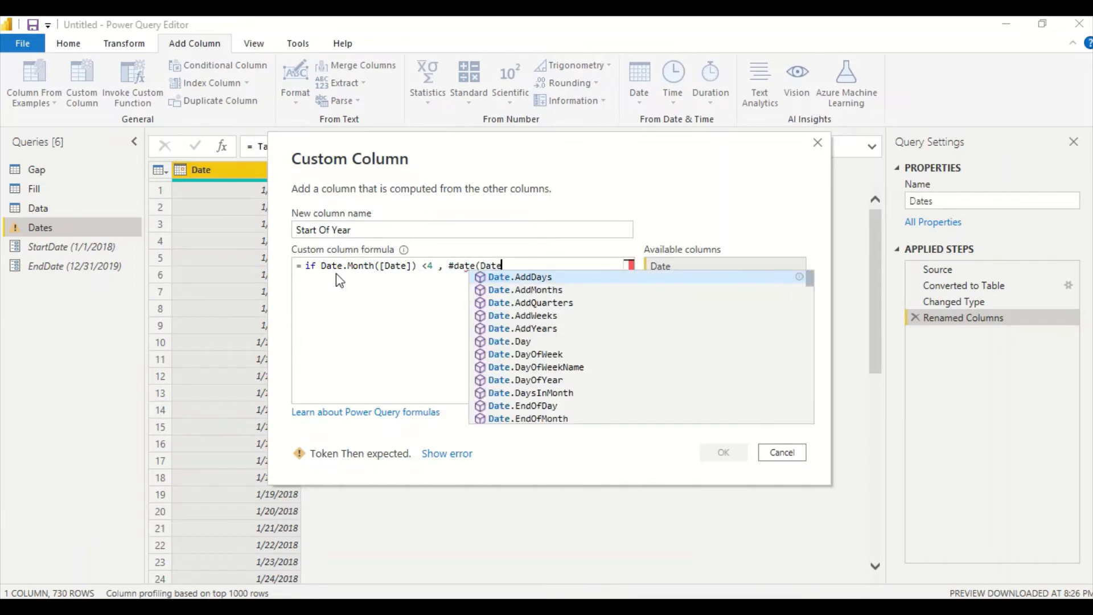
type("Yesr")
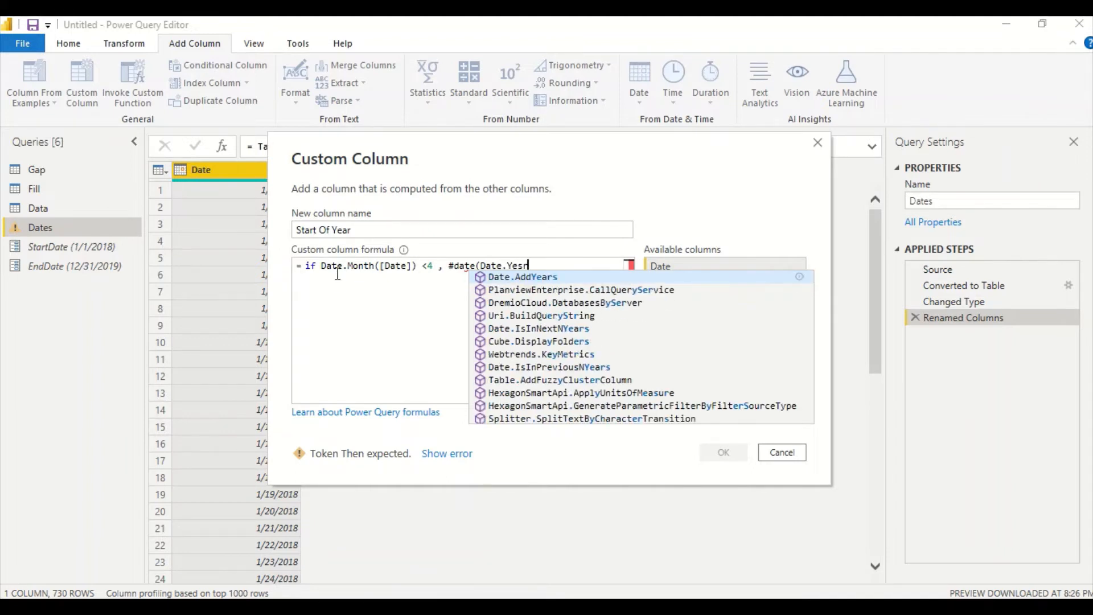
key("BackSpace")
key("BackSpace")
type("at")
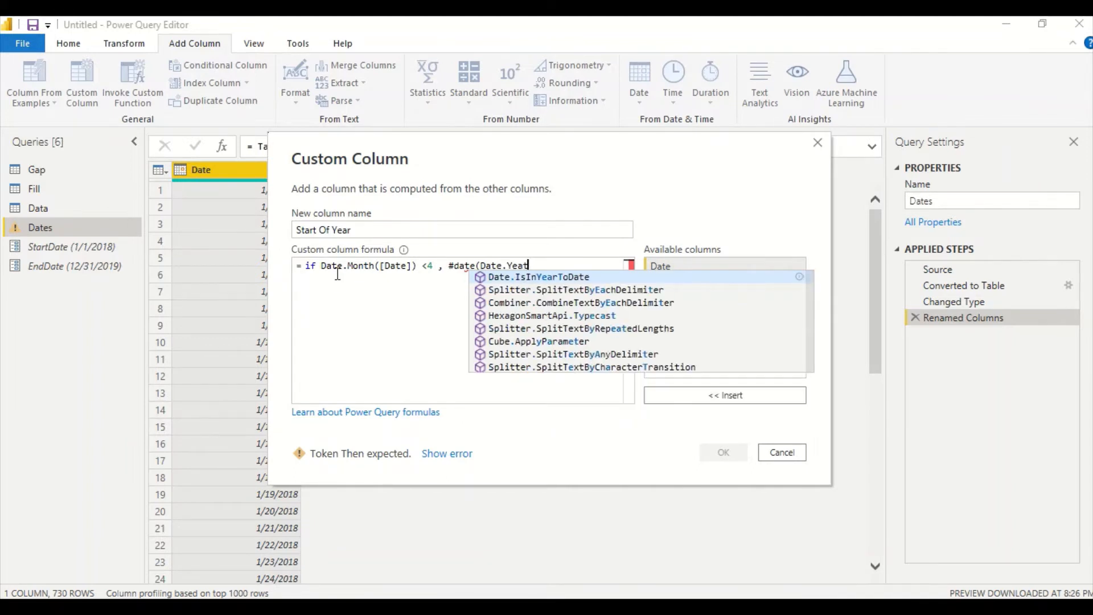
key("BackSpace")
type("r(")
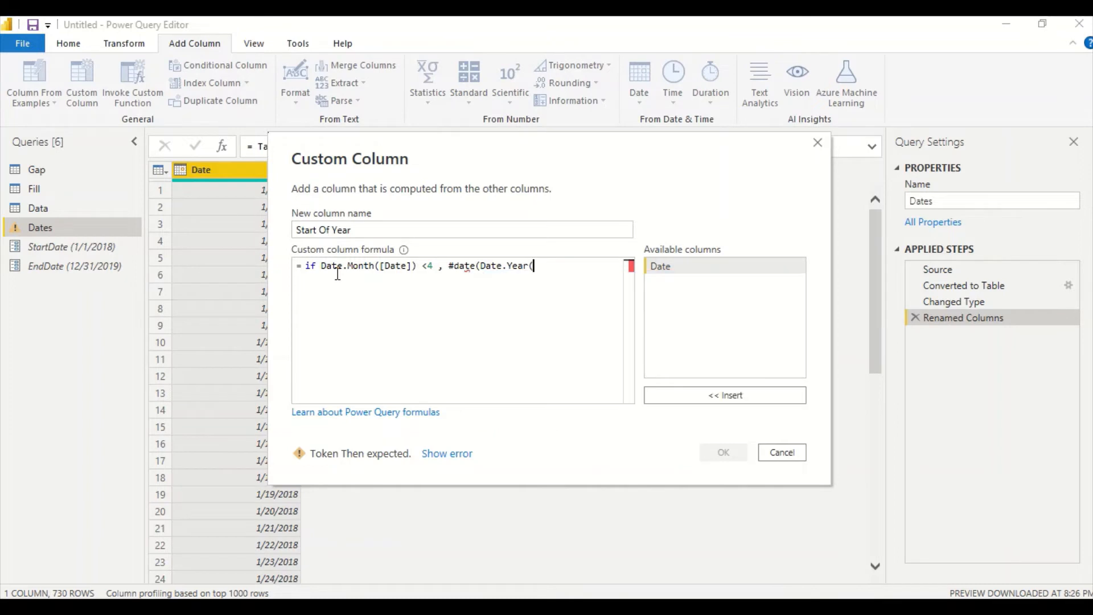
type("[Date]")
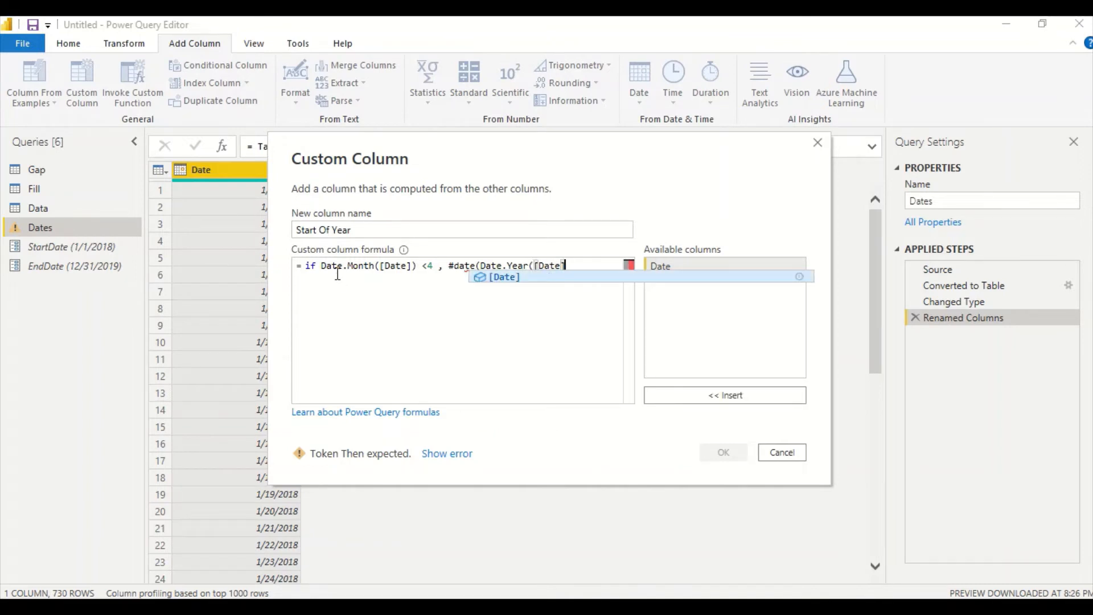
type("-1,")
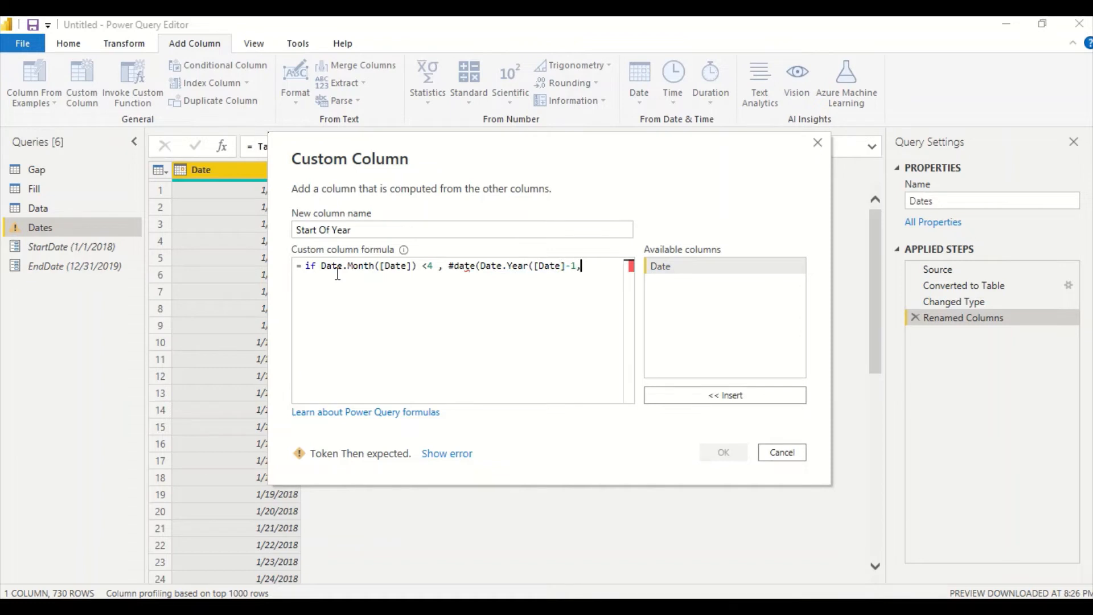
type("4,1)")
left_click(445, 267)
key("BackSpace")
type("then")
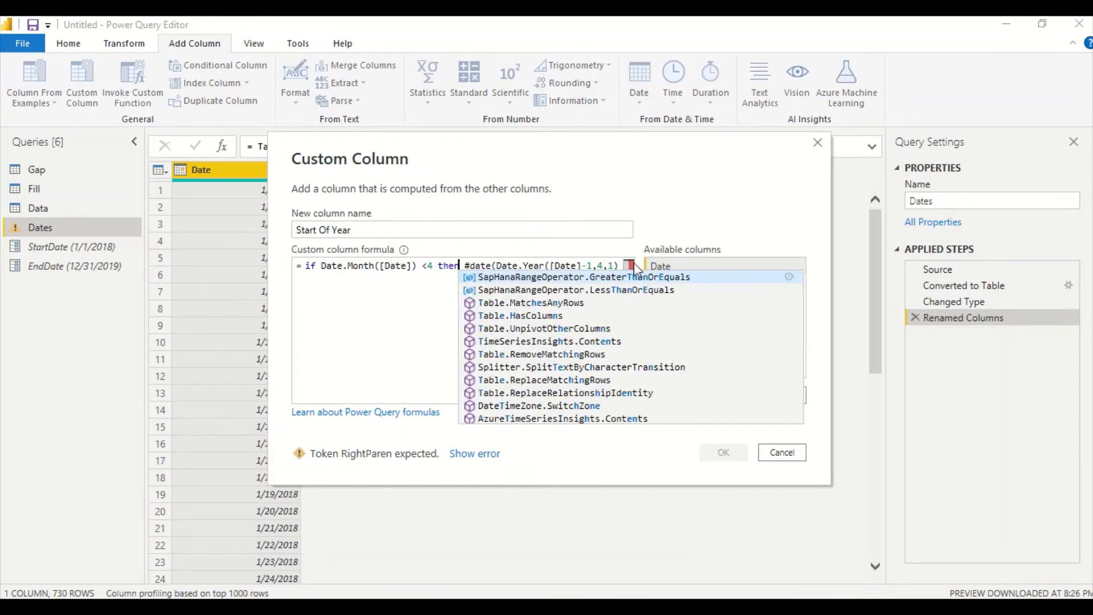
Step: Add an else branch on a new line of the formula, reusing a copy of the then branch's #date expression
mouse_move(621, 265)
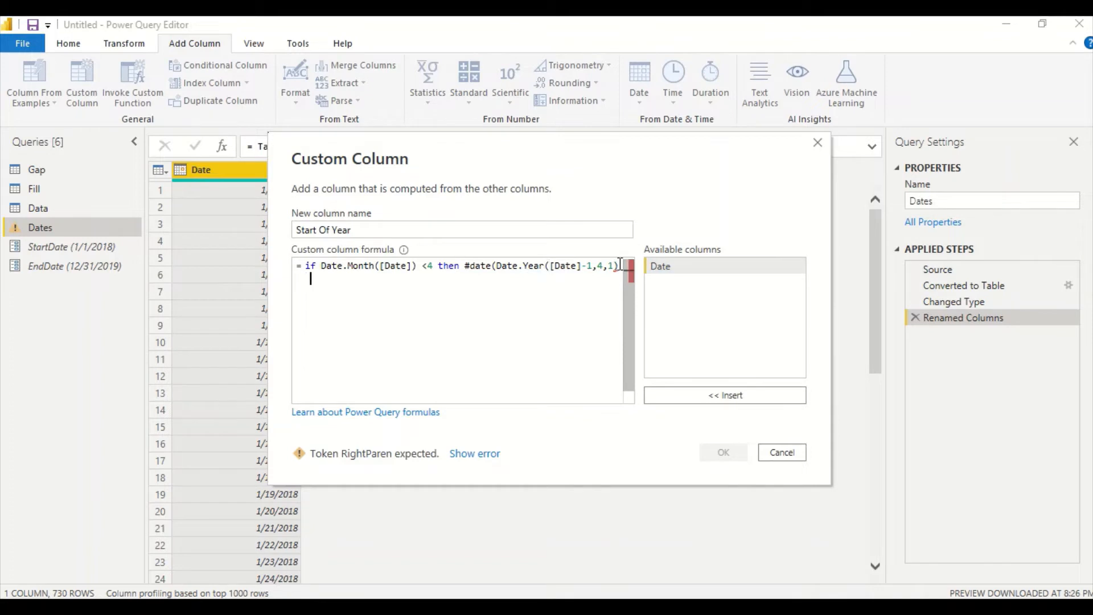
type("else")
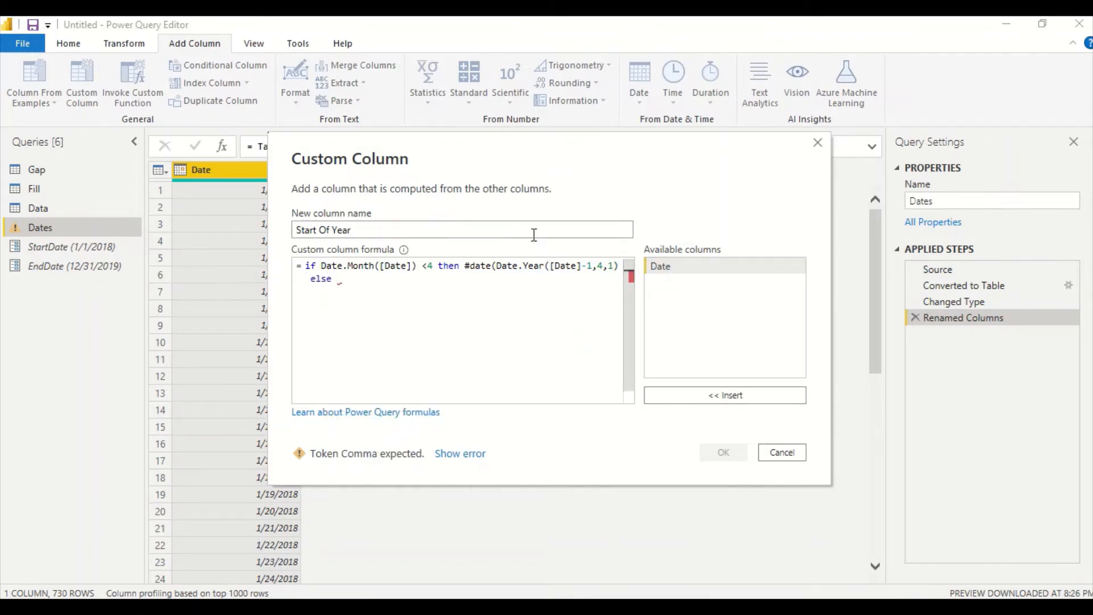
left_click(465, 266)
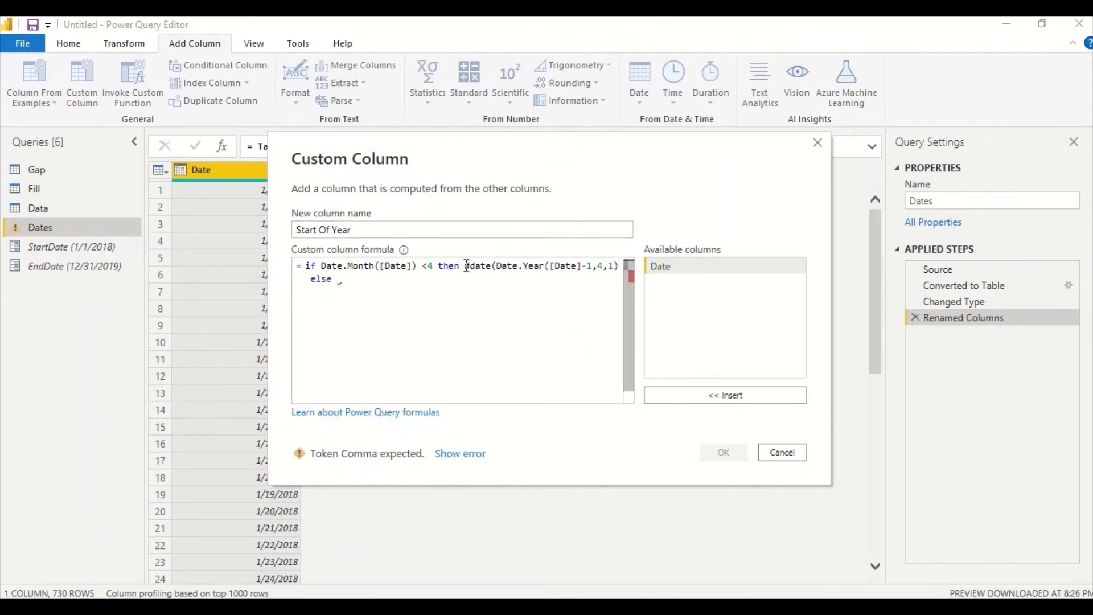
key("shift+Right")
key("shift+Right")
key("shift+Right")
key("shift+Right")
key("shift+Right")
key("shift+Right")
key("shift+Right")
key("shift+Right")
key("shift+Right")
key("shift+Right")
key("shift+Right")
key("shift+Right")
key("shift+Right")
key("shift+Right")
key("shift+Right")
key("shift+Right")
key("shift+Right")
key("shift+Right")
key("shift+Right")
key("shift+Right")
key("shift+Right")
key("shift+Right")
key("shift+Right")
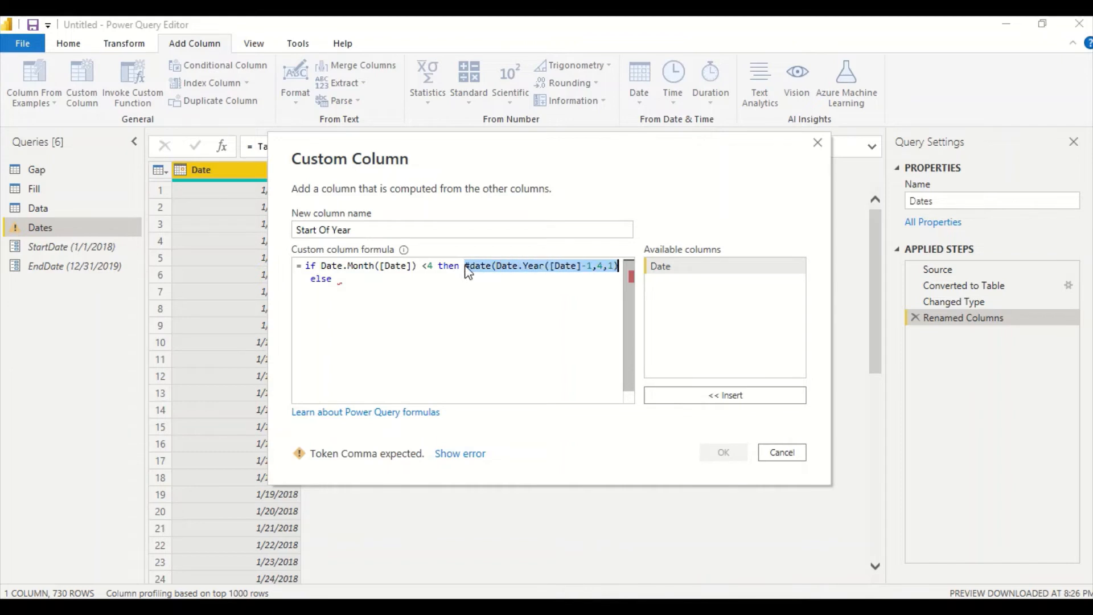
key("ctrl+c")
key("Down")
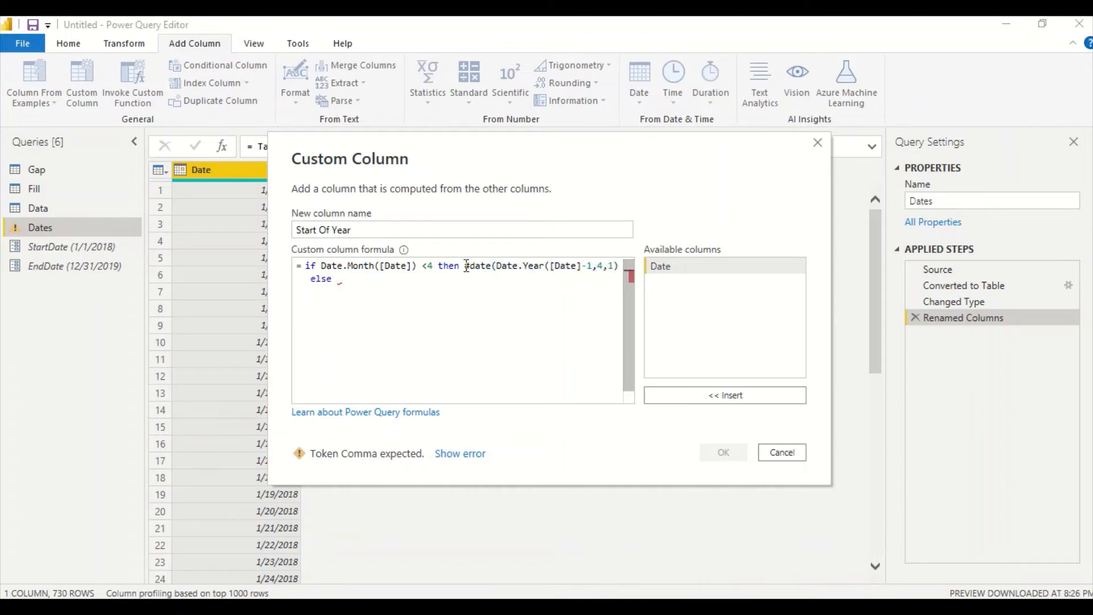
key("ctrl+v")
Step: Correct the branches to #date(Date.Year([Date])-1,4,1) for then and #date(Date.Year([Date]),4,1) for else, and create the Start Of Year column
left_click(470, 283)
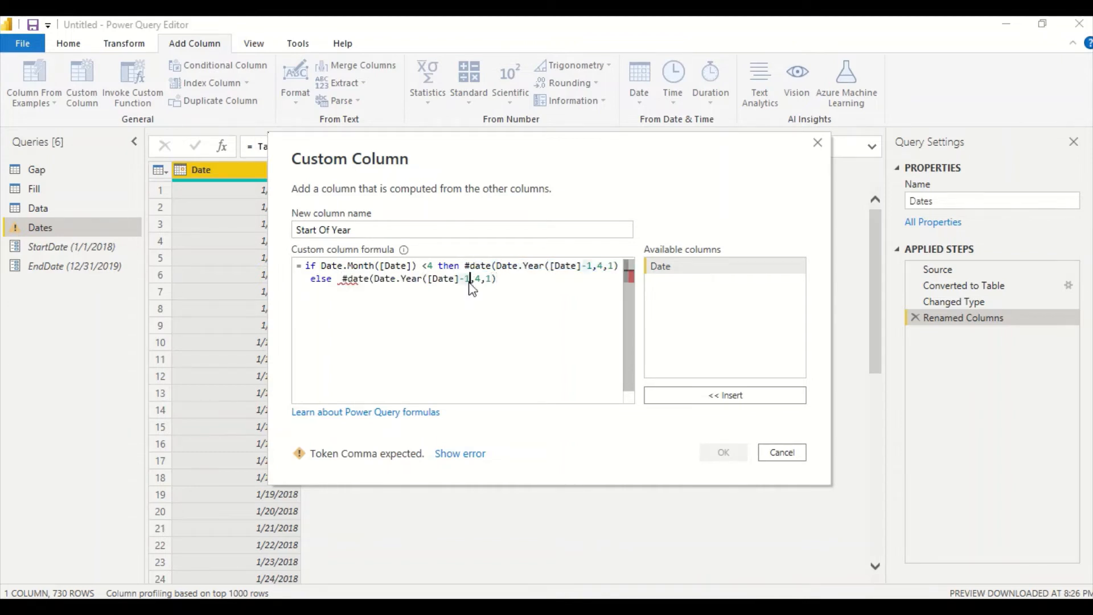
key("BackSpace")
key("BackSpace")
type(")")
left_click(583, 266)
type(")-")
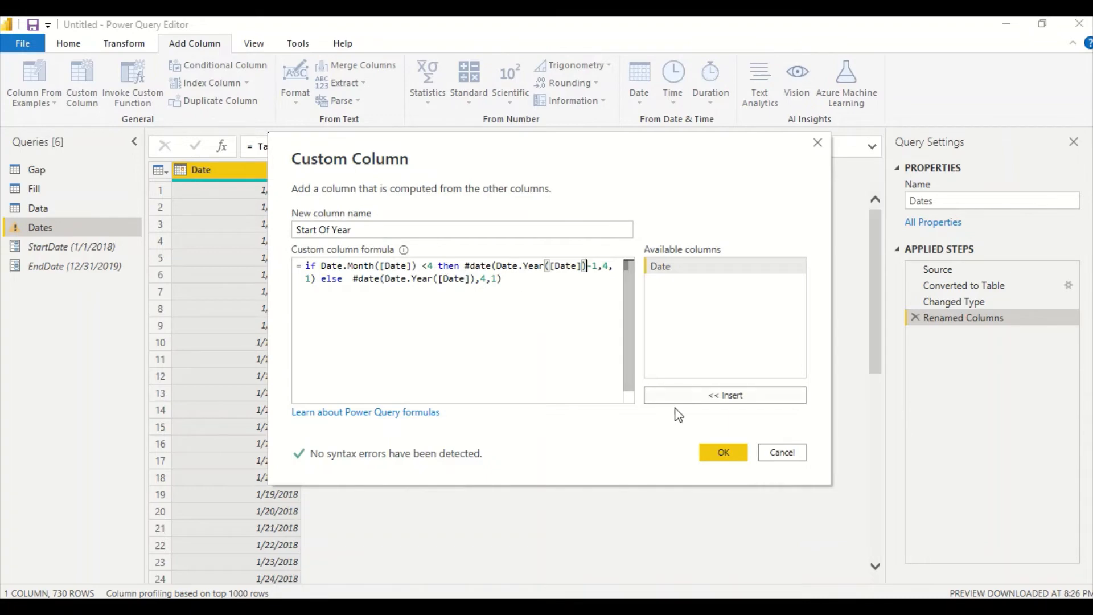
left_click(722, 449)
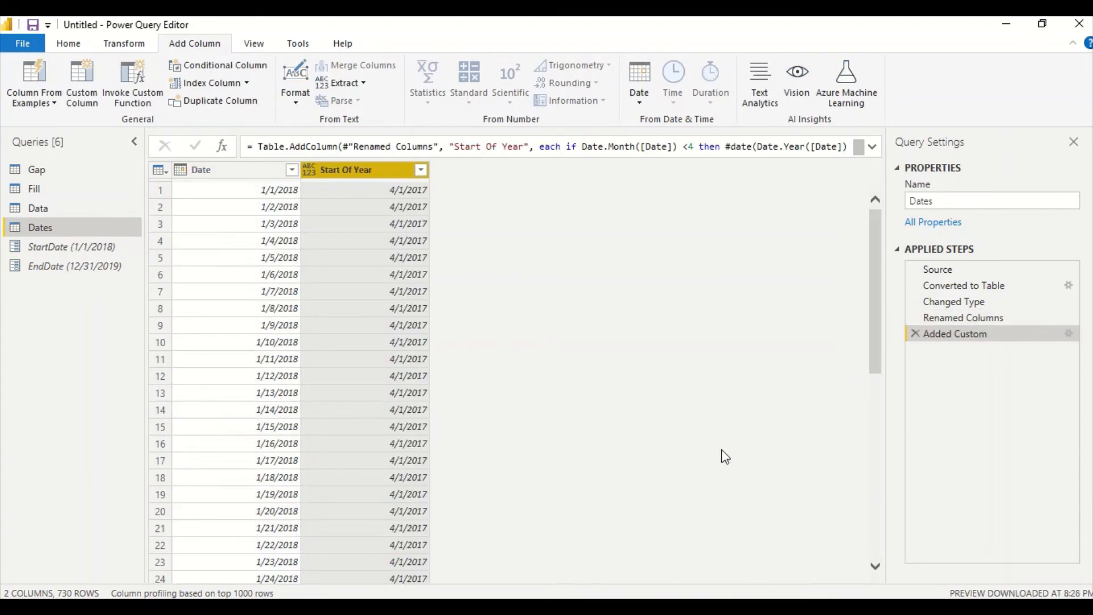
Step: Check the distinct Start Of Year values and the rows where March 2018 changes to April 2018
left_click(420, 170)
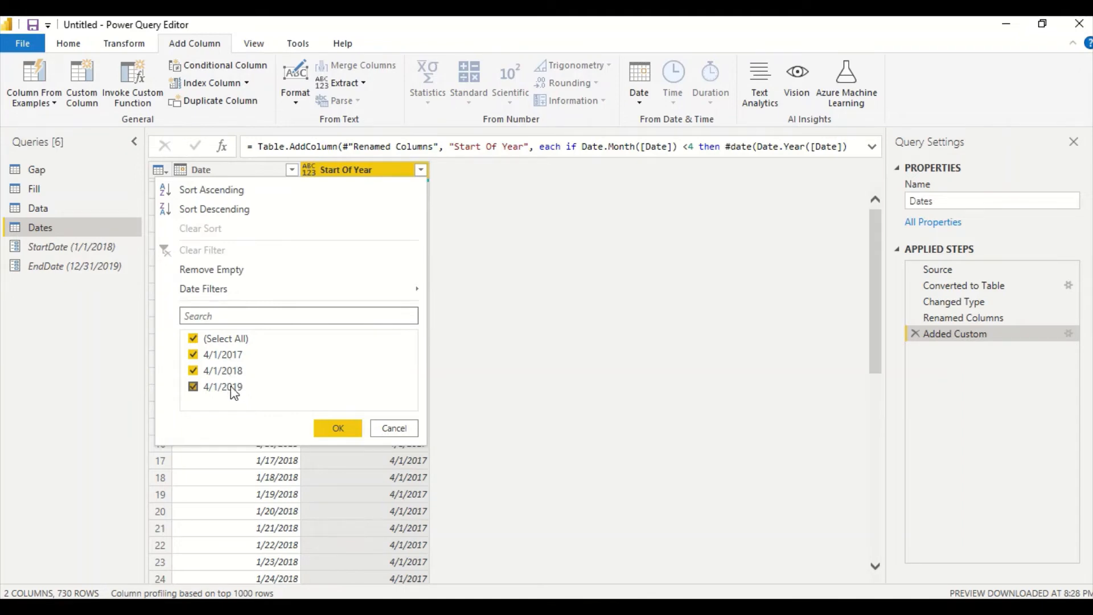
left_click(390, 431)
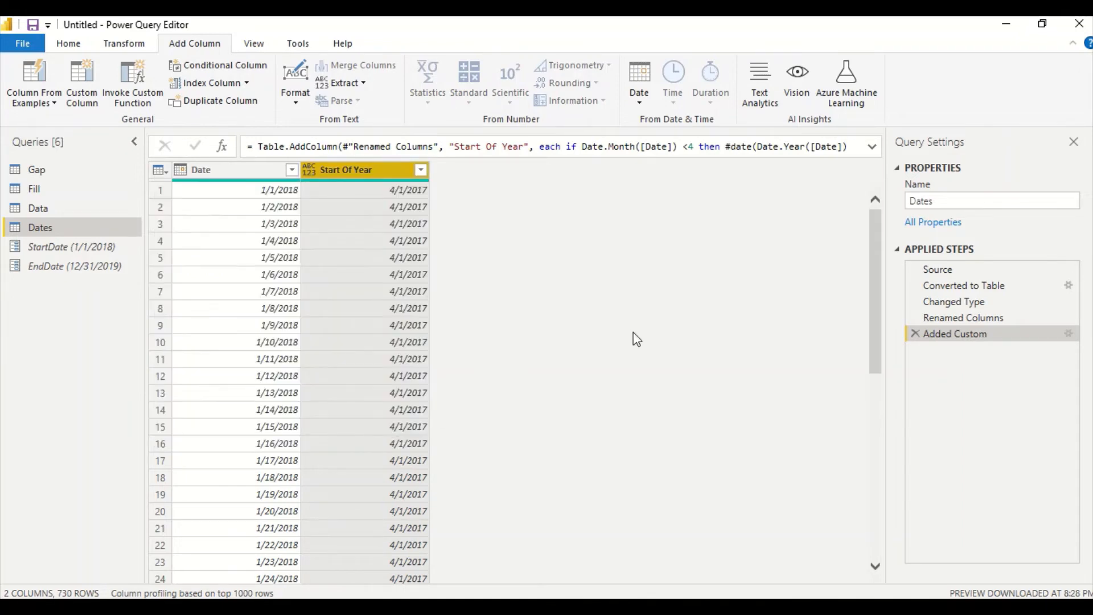
left_click_drag(877, 250, 903, 518)
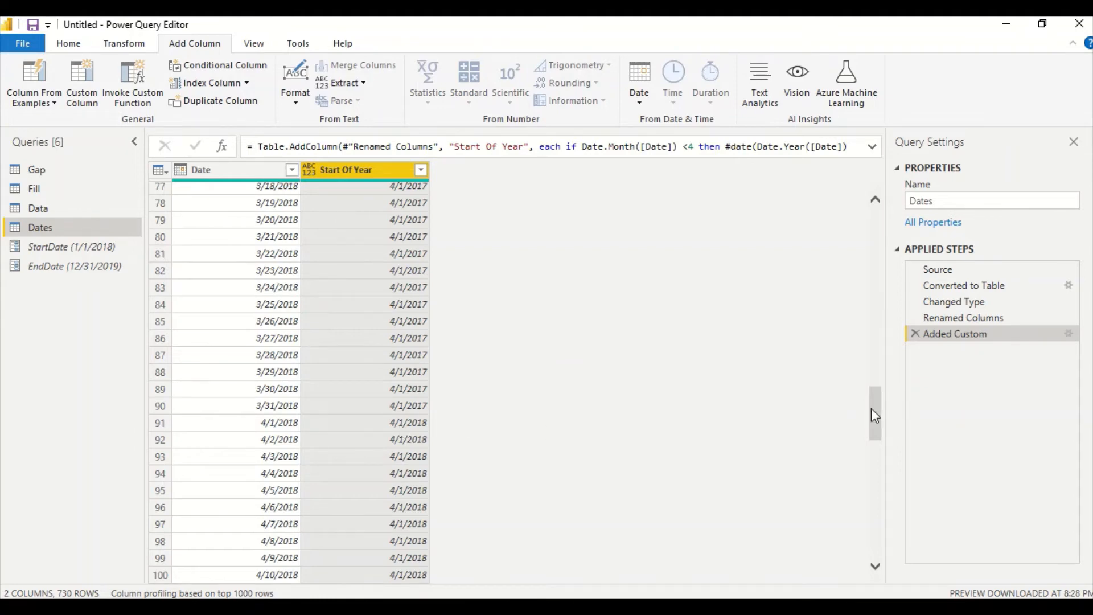
left_click_drag(875, 415, 883, 165)
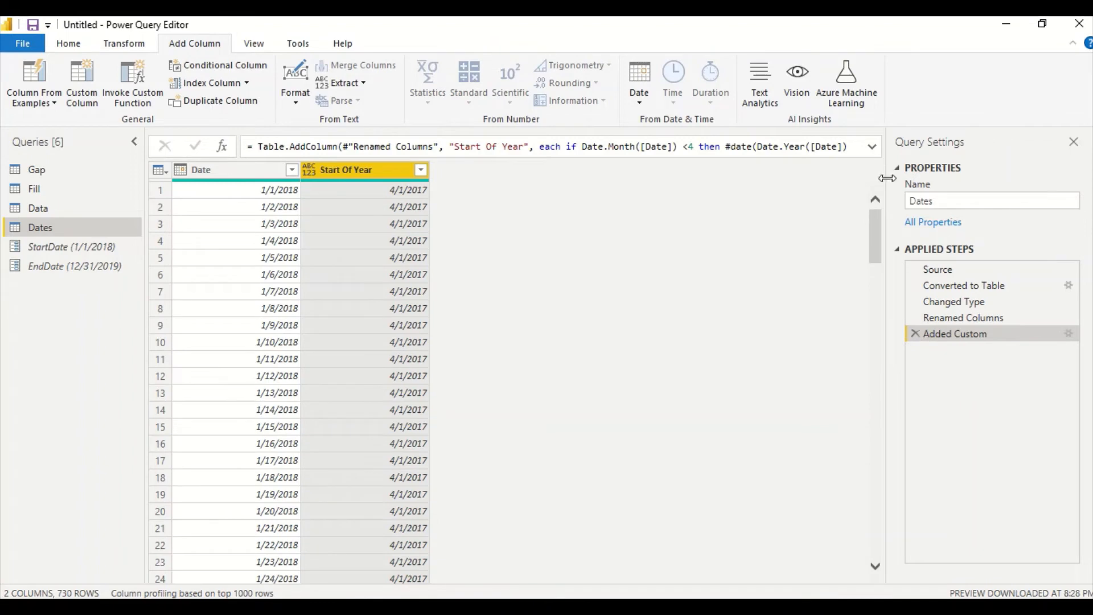
Step: Copy the whole formula of the Start Of Year custom column without changing that column
double_click(938, 332)
left_click_drag(517, 280, 305, 267)
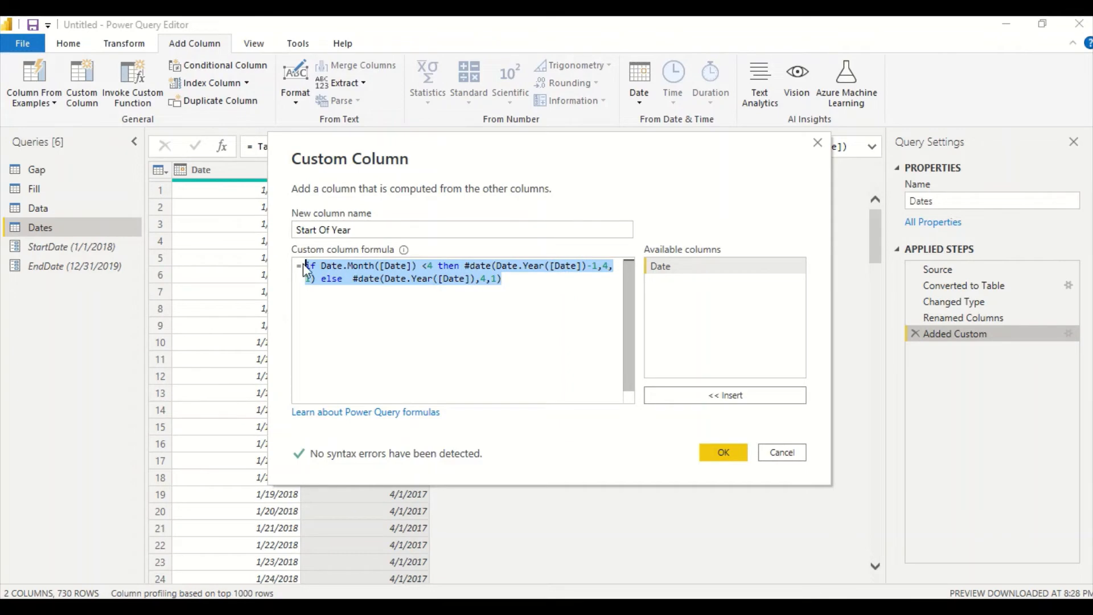
left_click(788, 450)
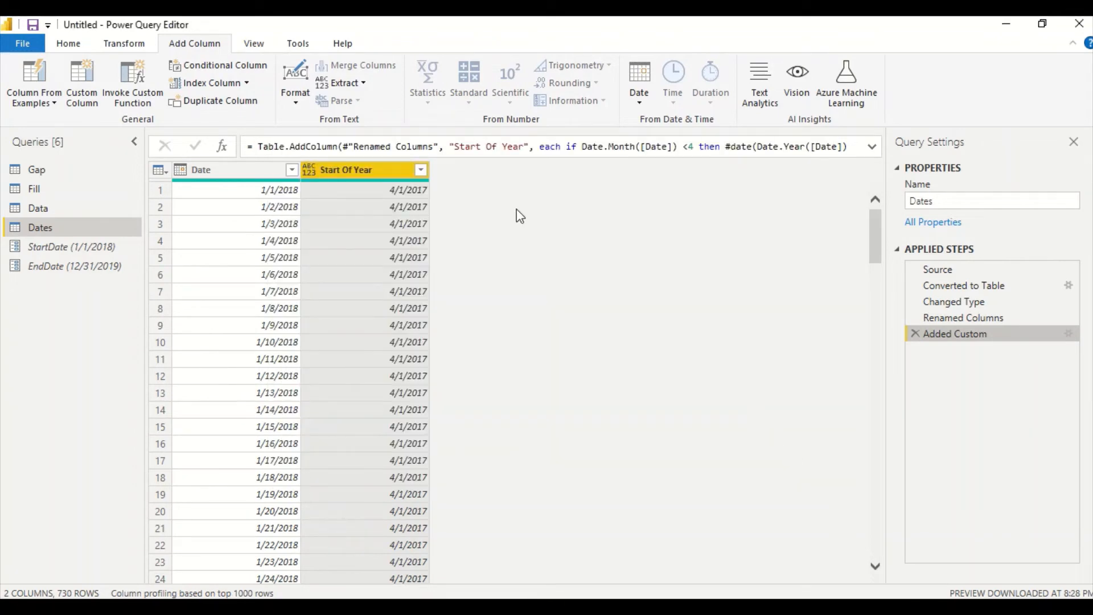
Step: Start a new custom column named End Of Year and paste the copied Start Of Year formula into it
left_click(90, 94)
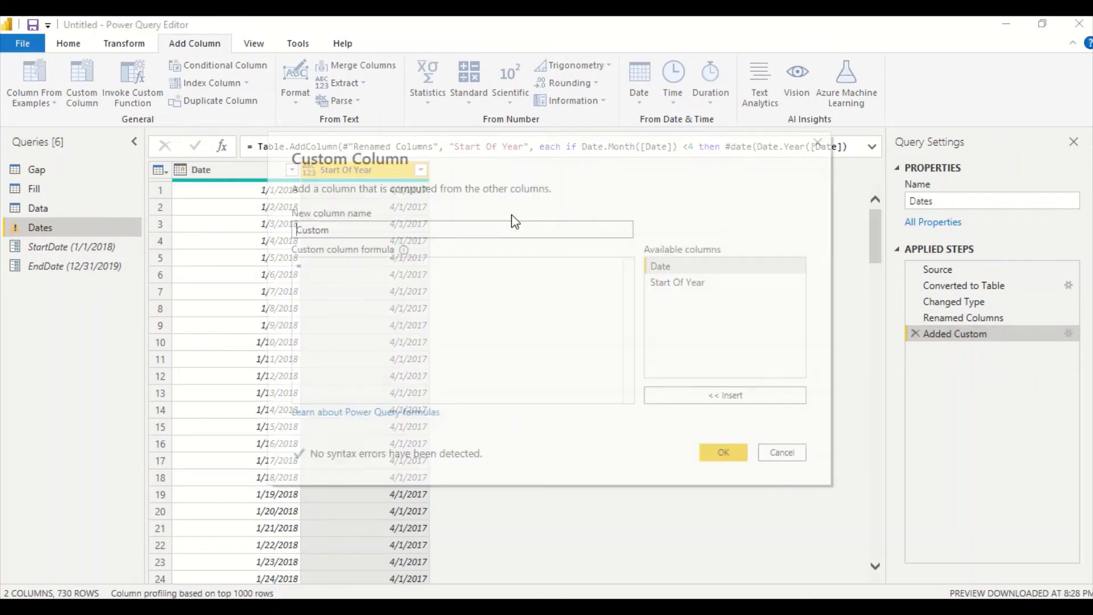
double_click(354, 231)
key("BackSpace")
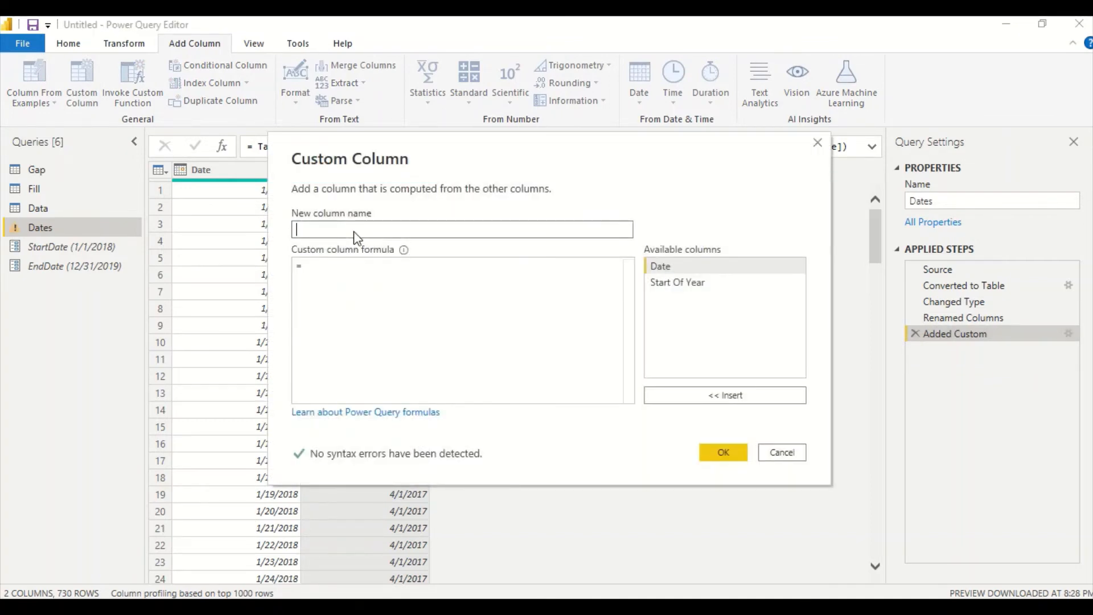
type("End Of")
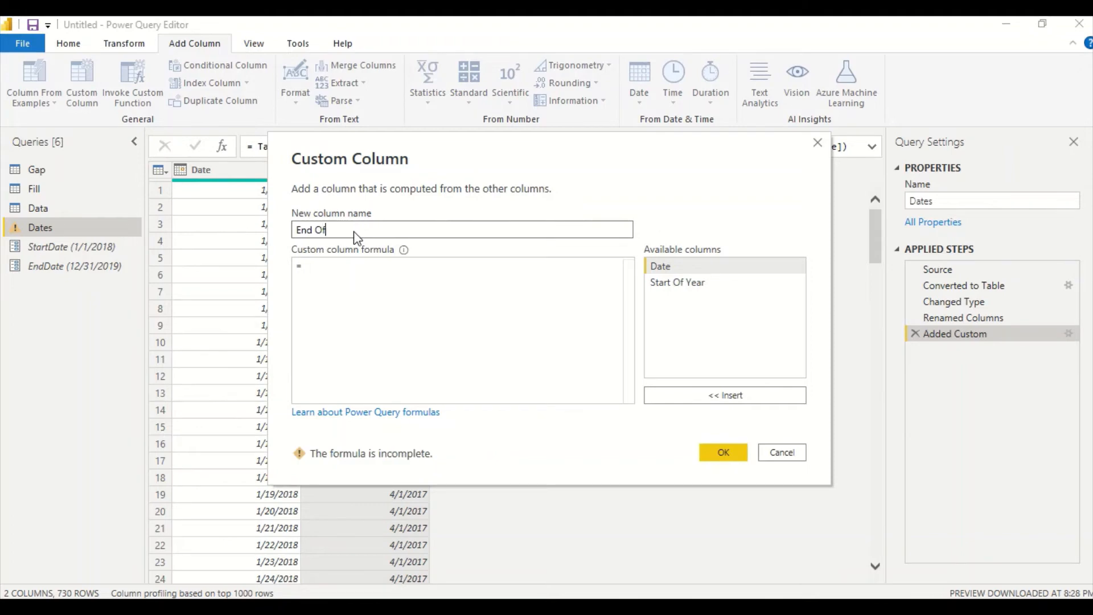
type(" Year")
left_click(337, 266)
key("ctrl+v")
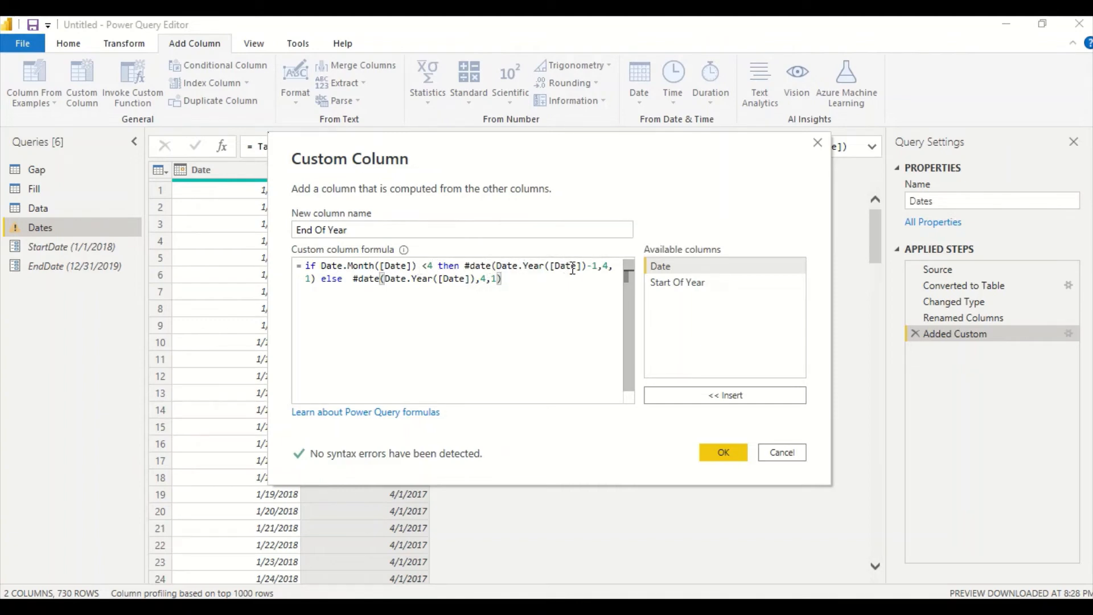
Step: Change the then branch of the End Of Year formula to #date(Date.Year([Date]),3,31)
left_click(596, 266)
key("BackSpace")
key("BackSpace")
left_click(598, 266)
key("BackSpace")
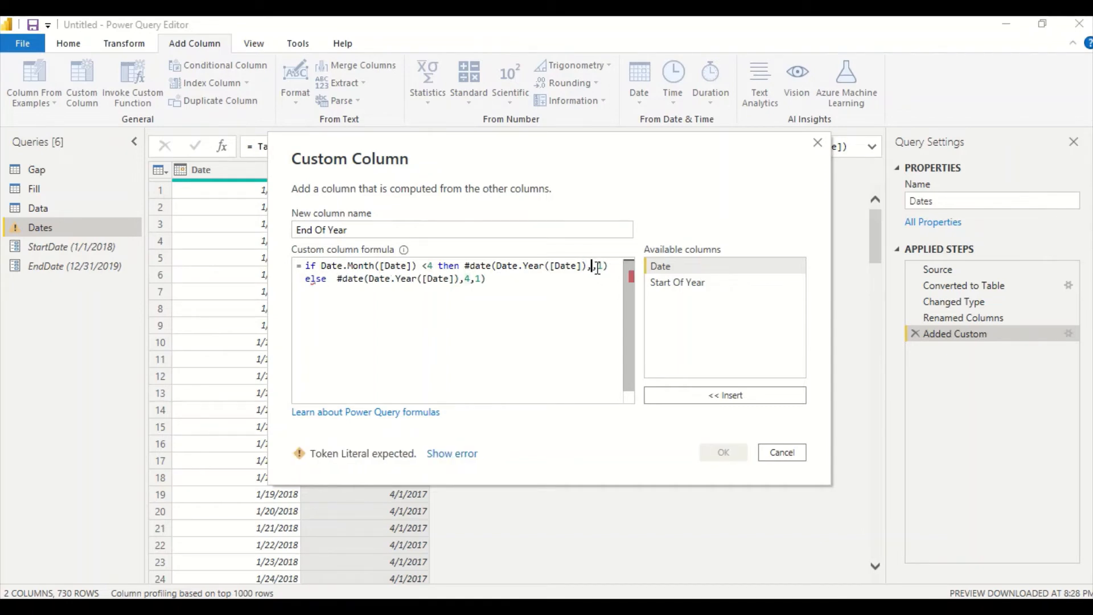
type("3,")
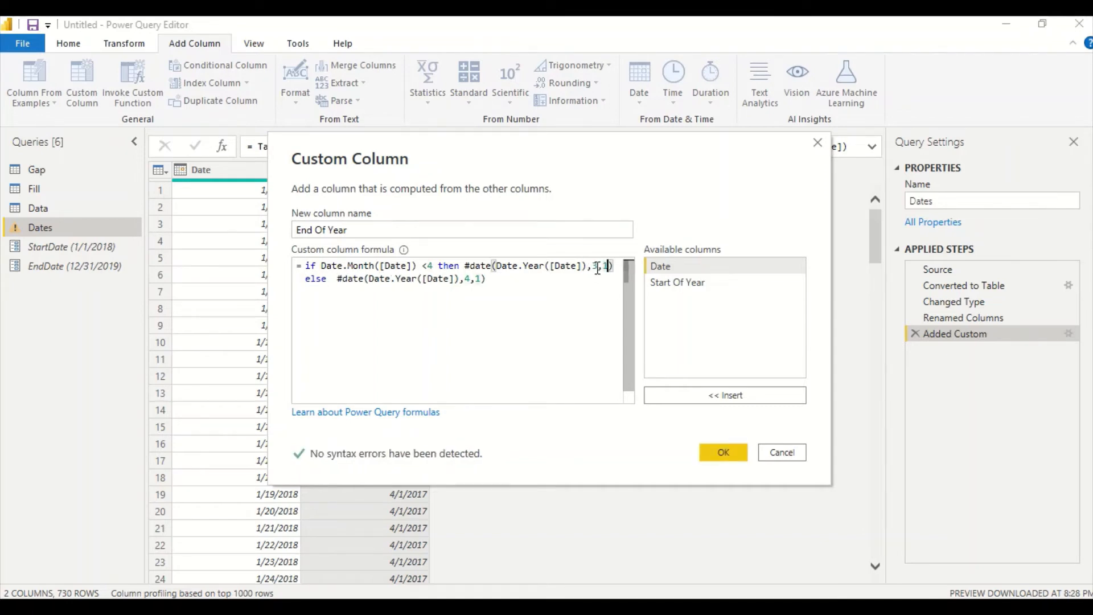
type("3")
Step: Change the else branch of the End Of Year formula to #date(Date.Year([Date])+1,3,31) and add the column
key("Down")
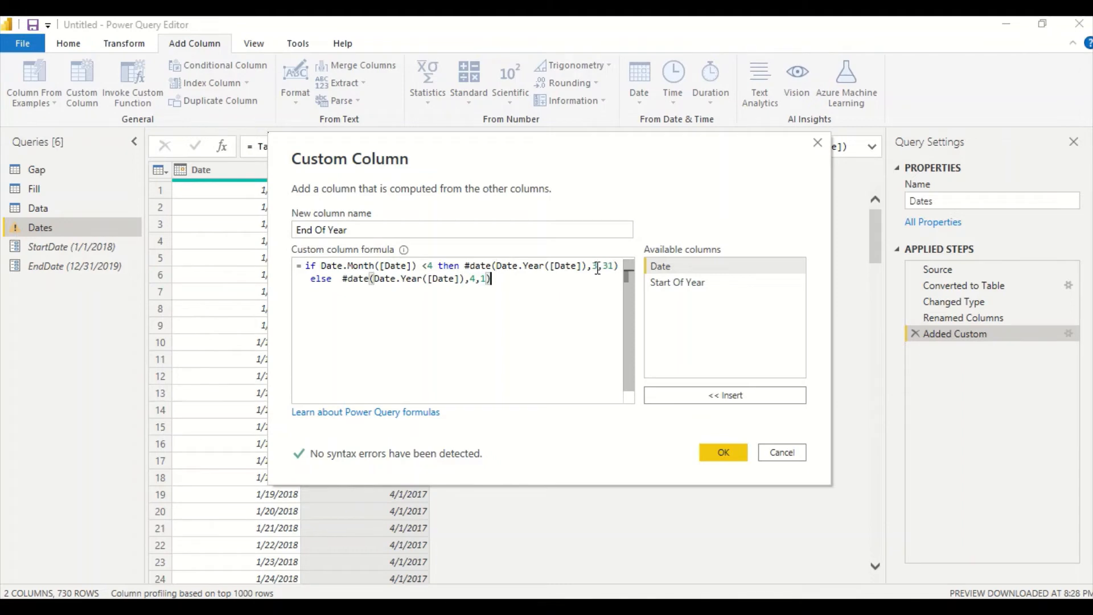
key("Left")
key("Left")
key("Left")
key("Left")
key("Left")
key("Left")
key("Left")
key("Left")
key("Left")
key("Left")
key("Left")
key("Right")
key("Right")
key("Right")
key("Right")
key("Right")
type("+ 1")
key("Right")
key("Right")
key("BackSpace")
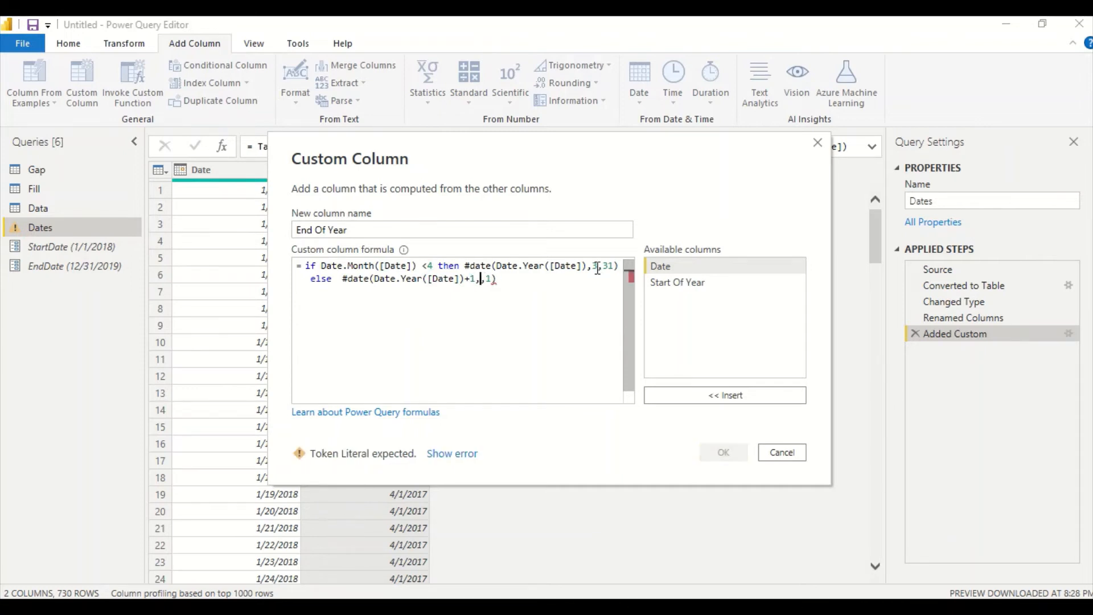
type("3")
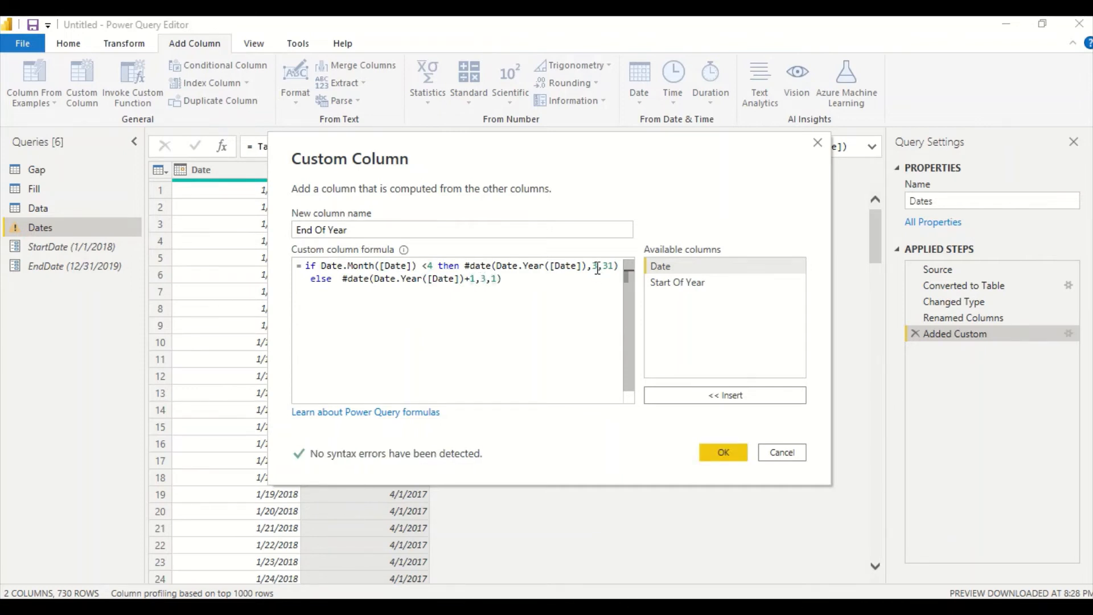
key("Right")
type("3")
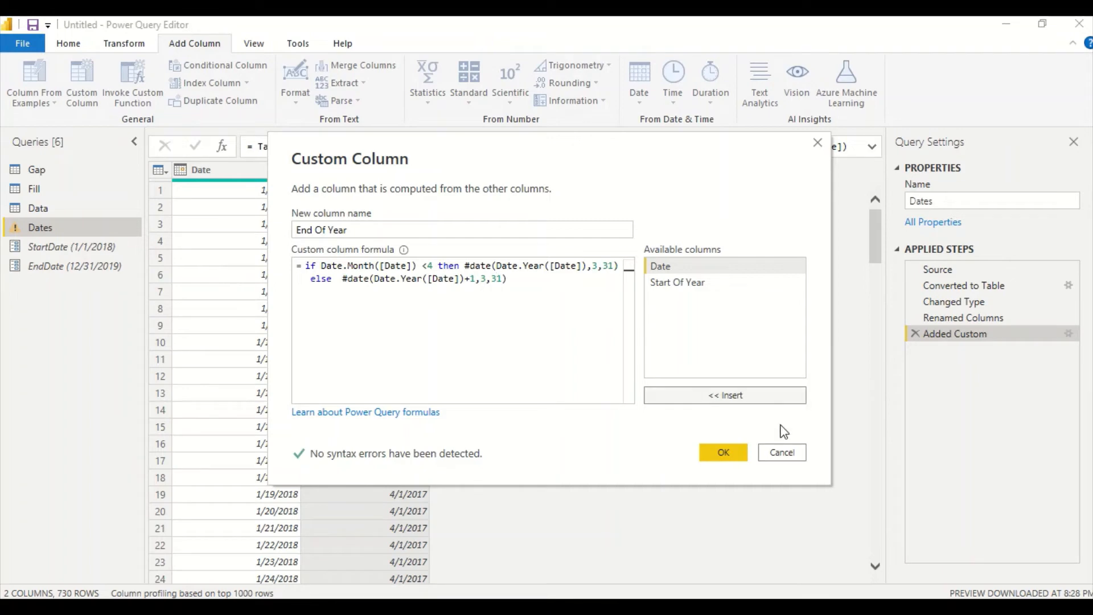
left_click(719, 452)
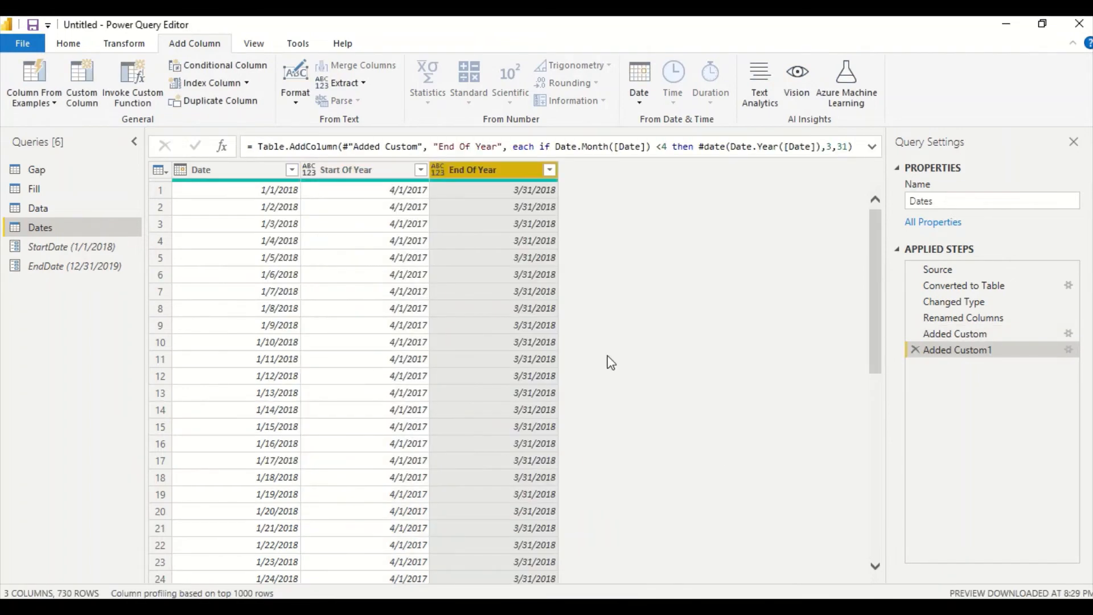
Step: Check the distinct End Of Year values and the rows where March 2018 changes to April 2018
left_click(549, 170)
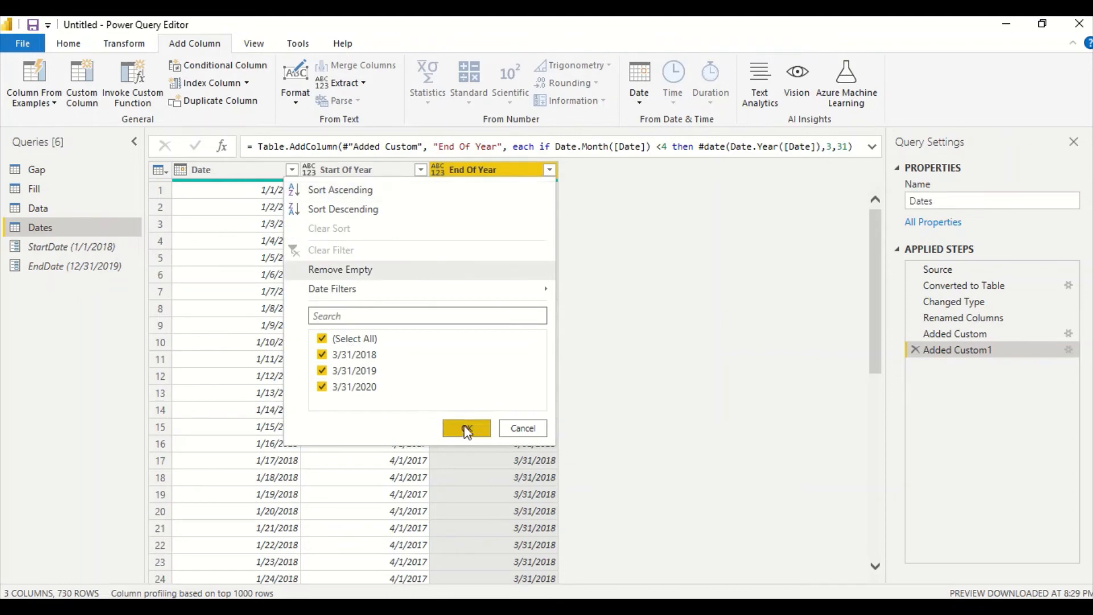
left_click(521, 429)
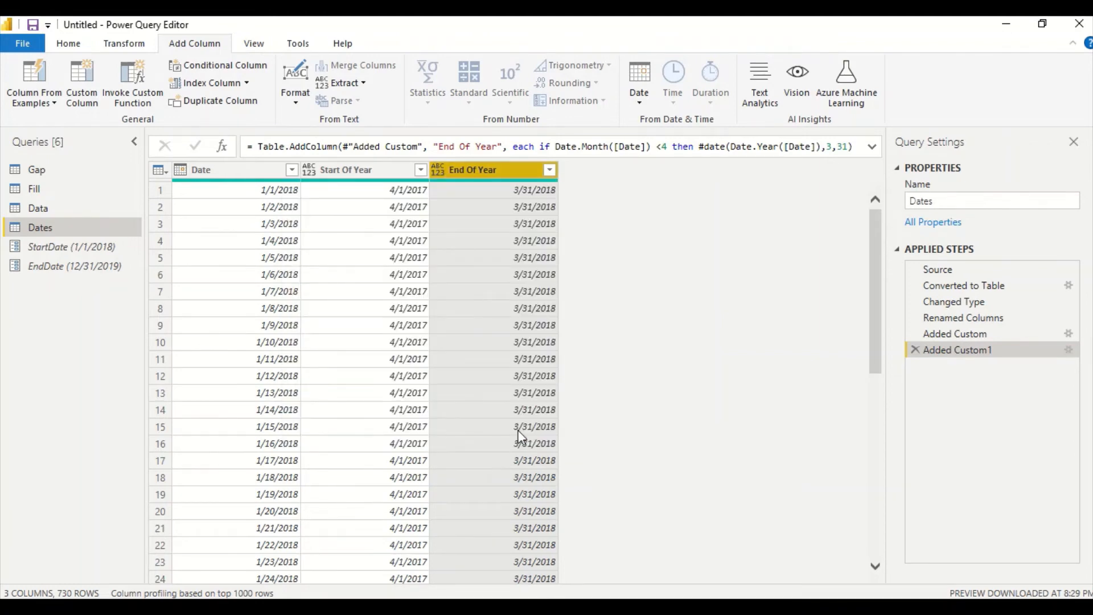
scroll(518, 429, "down", 20)
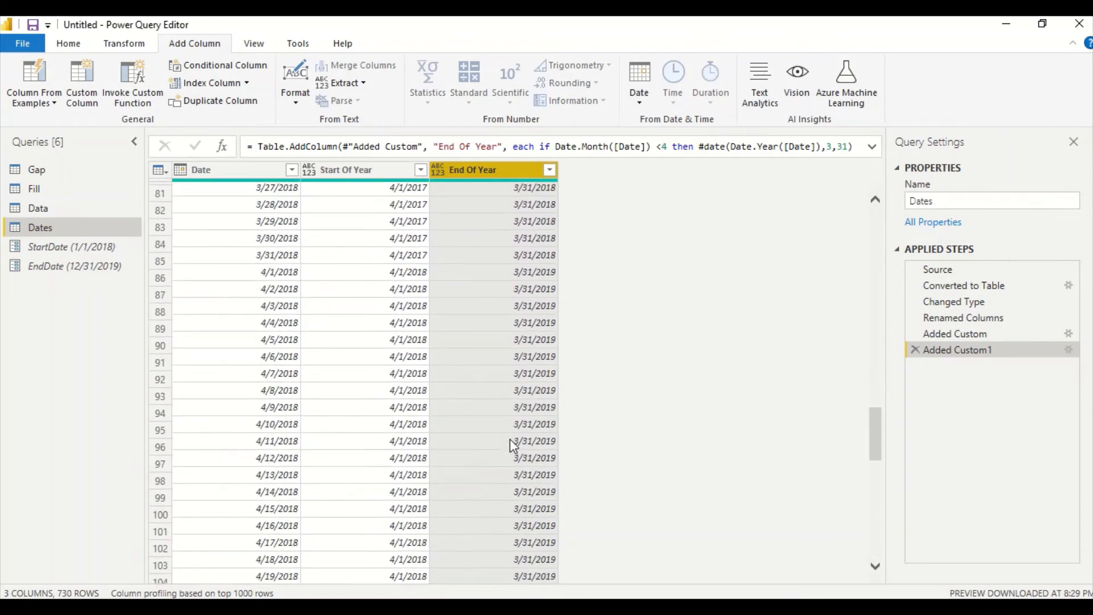
scroll(512, 444, "down", 1)
scroll(511, 443, "up", 3)
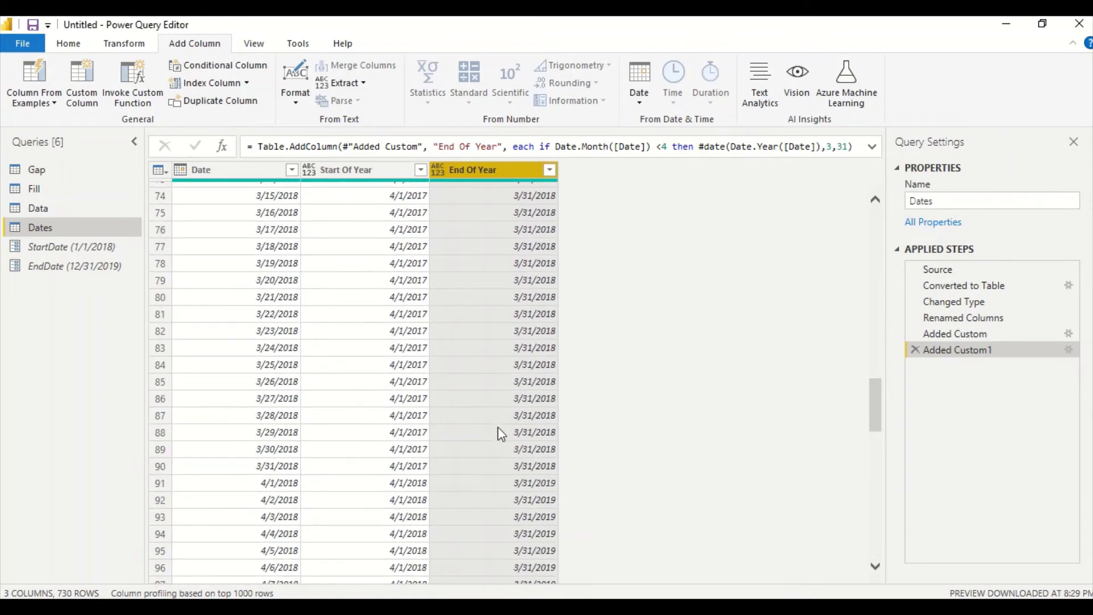
scroll(490, 426, "down", 1)
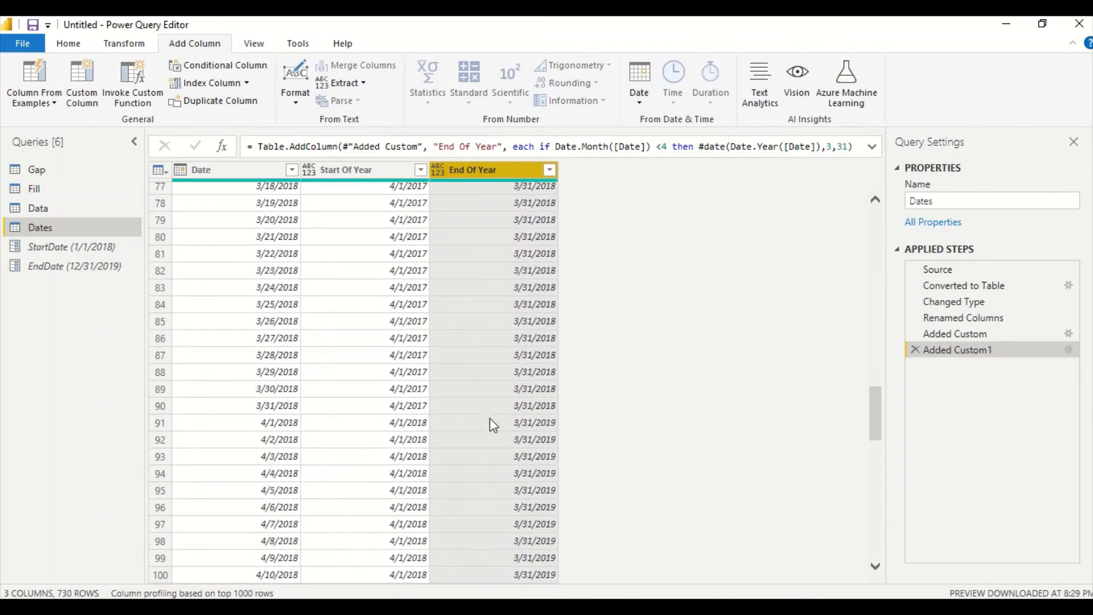
left_click(243, 424)
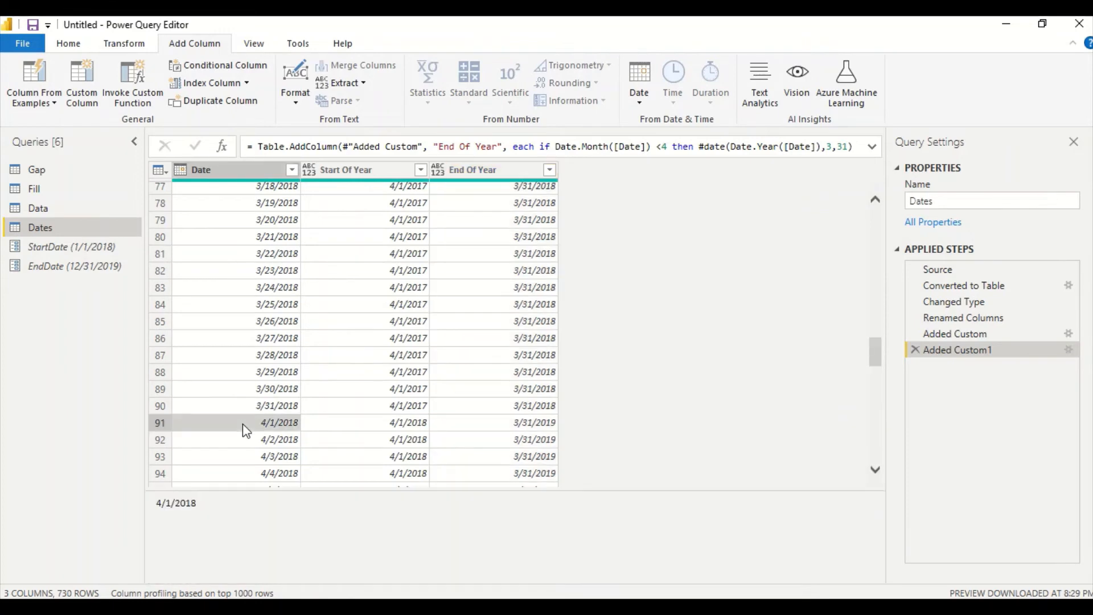
left_click(515, 421)
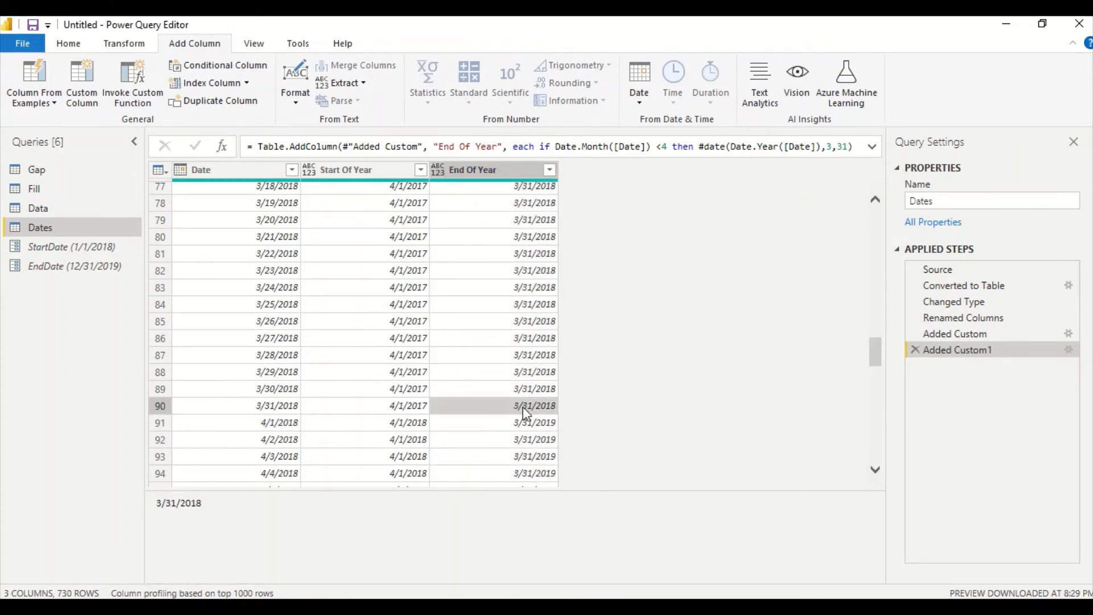
left_click(524, 403)
scroll(672, 331, "up", 4)
scroll(671, 333, "up", 20)
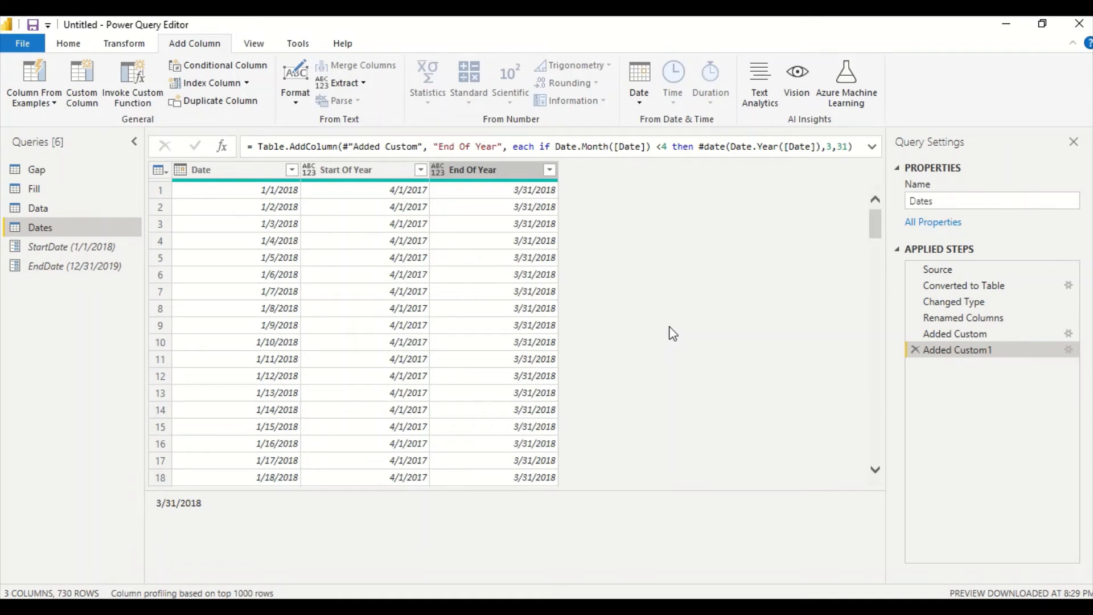
Step: Start a custom column named Month No, paste the copied Start Of Year formula and keep only "if Date.Month([Date]) <4 then"
left_click(85, 98)
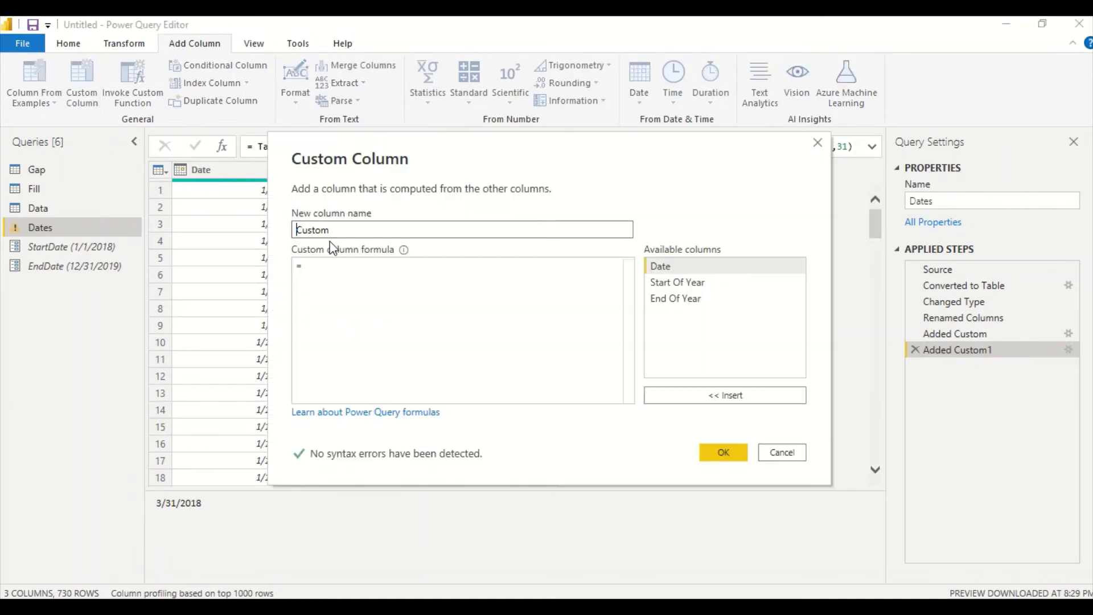
left_click_drag(365, 227, 272, 223)
type("Month No")
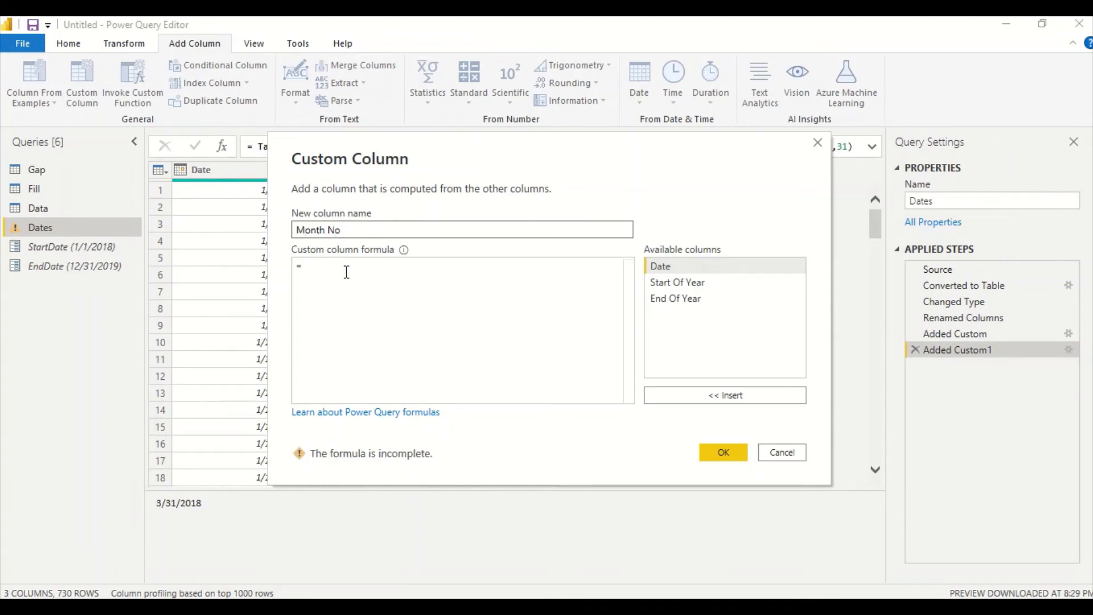
left_click(351, 275)
type("if Date.Month([Date]) <4 then #date(Date.Year([Date])-1,4,1) else #date(Date.Year([Date]),4,1)")
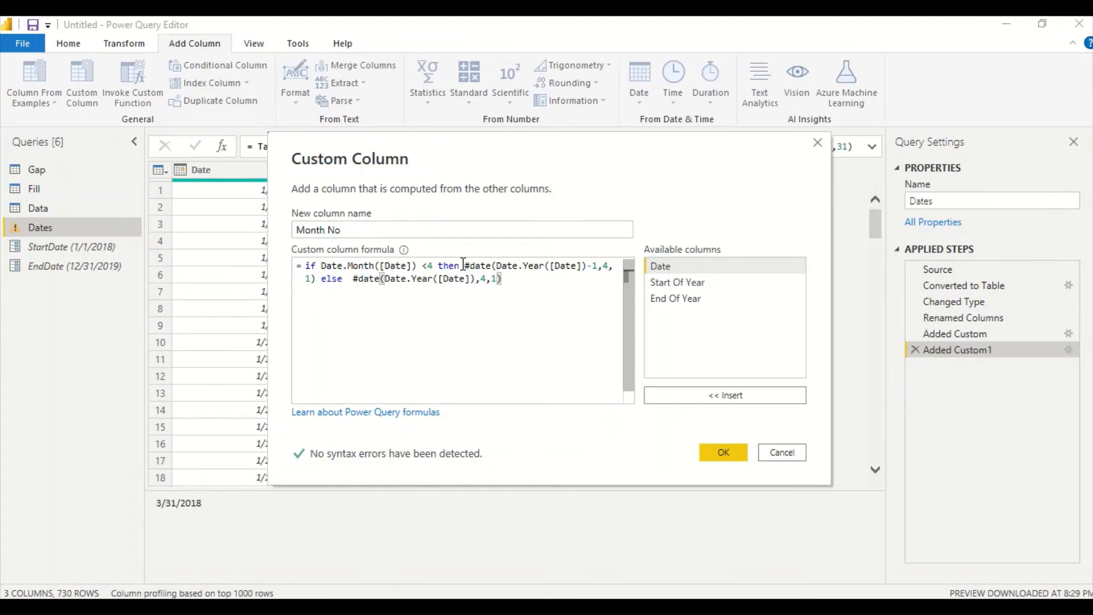
left_click_drag(463, 266, 539, 293)
key("BackSpace")
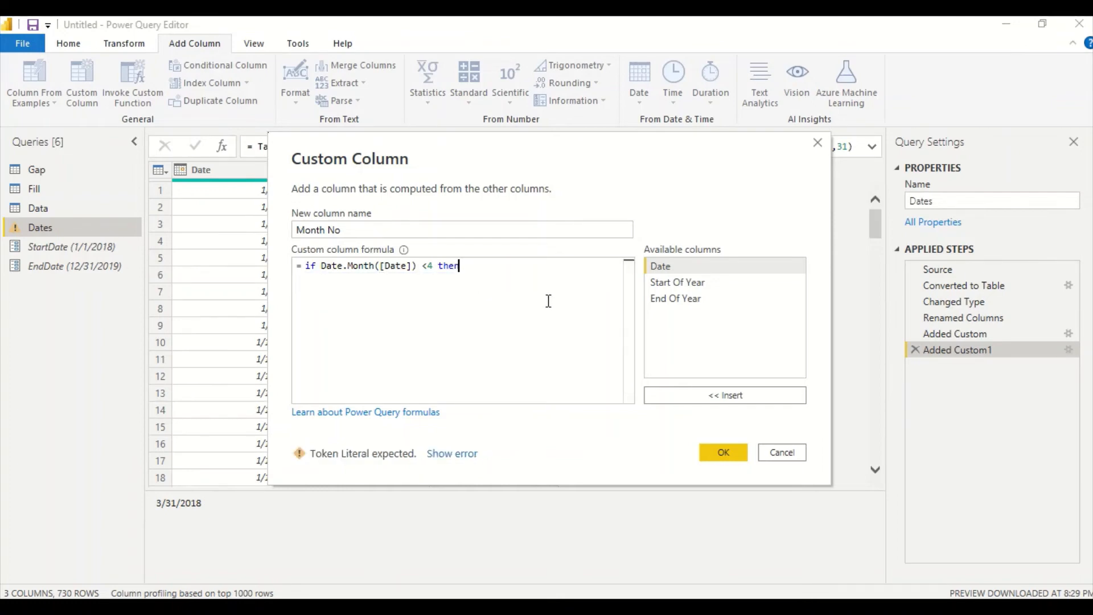
key("Escape")
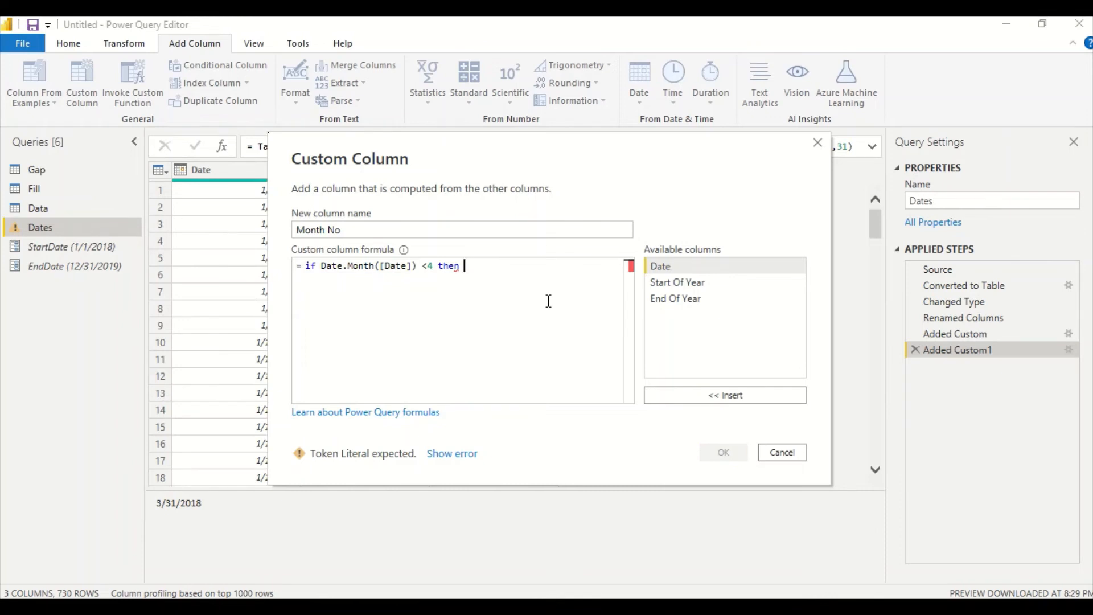
Step: Copy Date.Month([Date]) from the Month No condition, reuse it as the then branch with +9, and add else
left_click(417, 266)
key("shift+Left")
key("shift+Left")
key("shift+Left")
key("shift+Left")
key("shift+Left")
key("shift+Left")
key("shift+Left")
key("shift+Left")
key("shift+Left")
key("shift+Left")
key("shift+Left")
key("shift+Left")
key("shift+Left")
key("shift+Left")
key("shift+Left")
key("shift+Left")
key("shift+Left")
key("shift+Left")
key("ctrl+c")
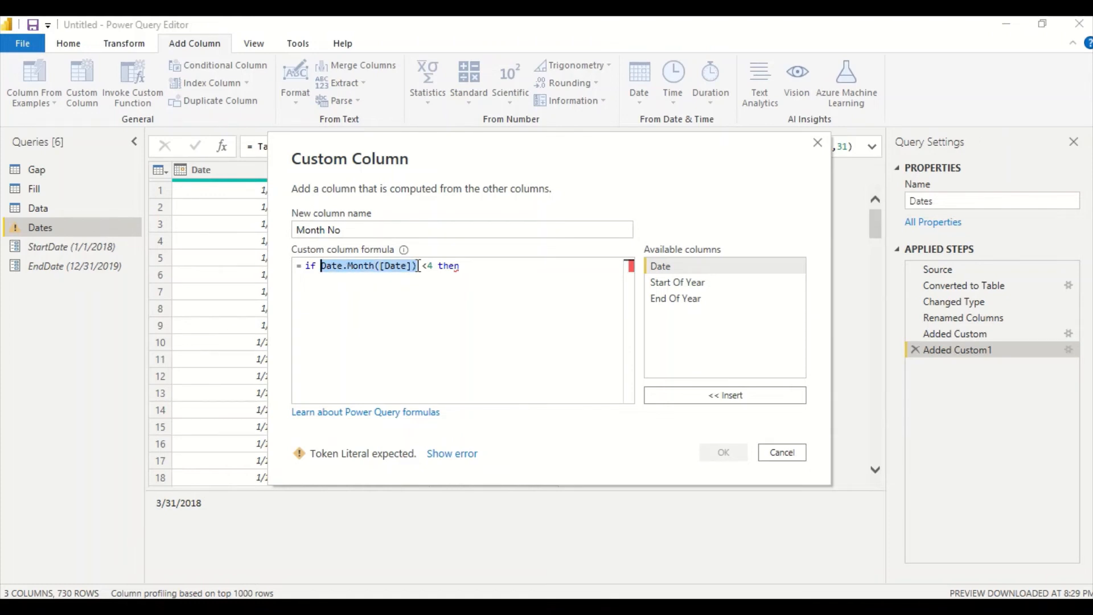
key("Right")
key("Right")
key("Right")
key("Right")
key("Right")
key("Right")
key("Right")
key("Right")
key("Right")
key("Right")
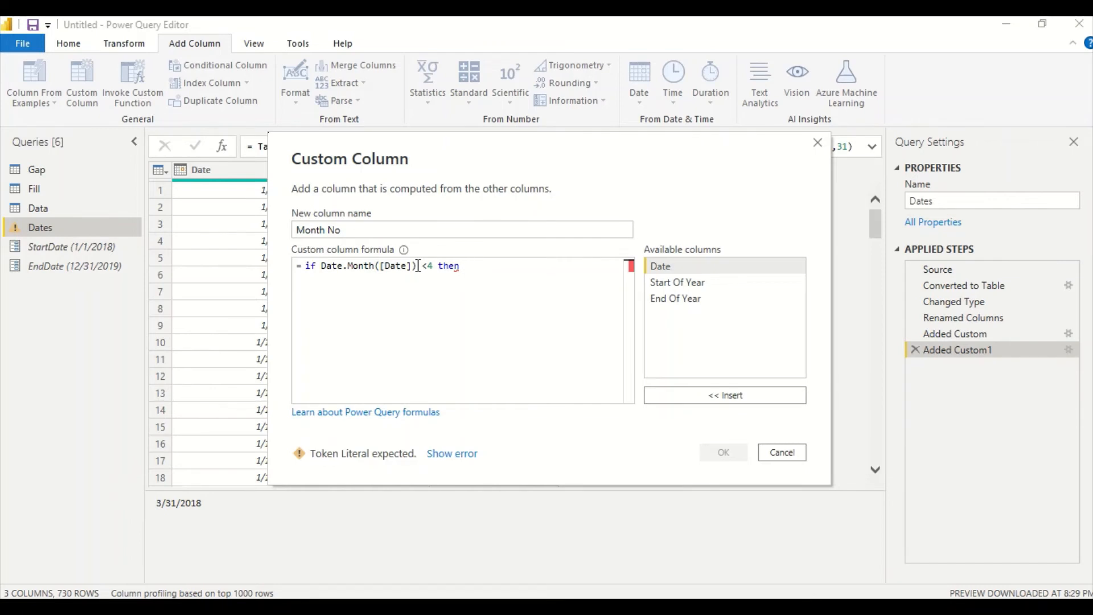
key("ctrl+v")
type("+")
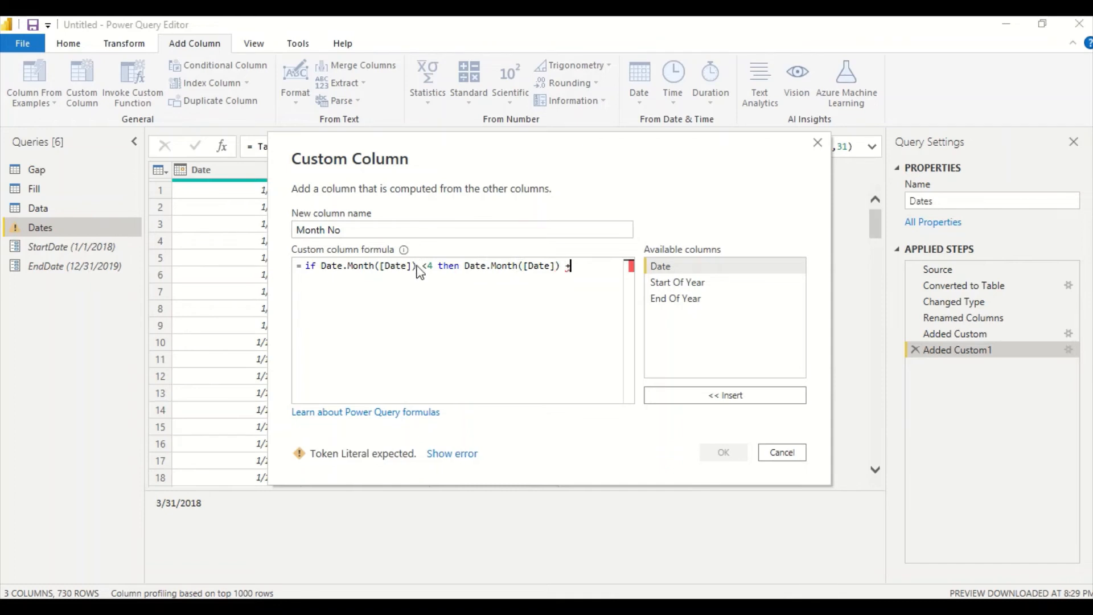
type("9 else")
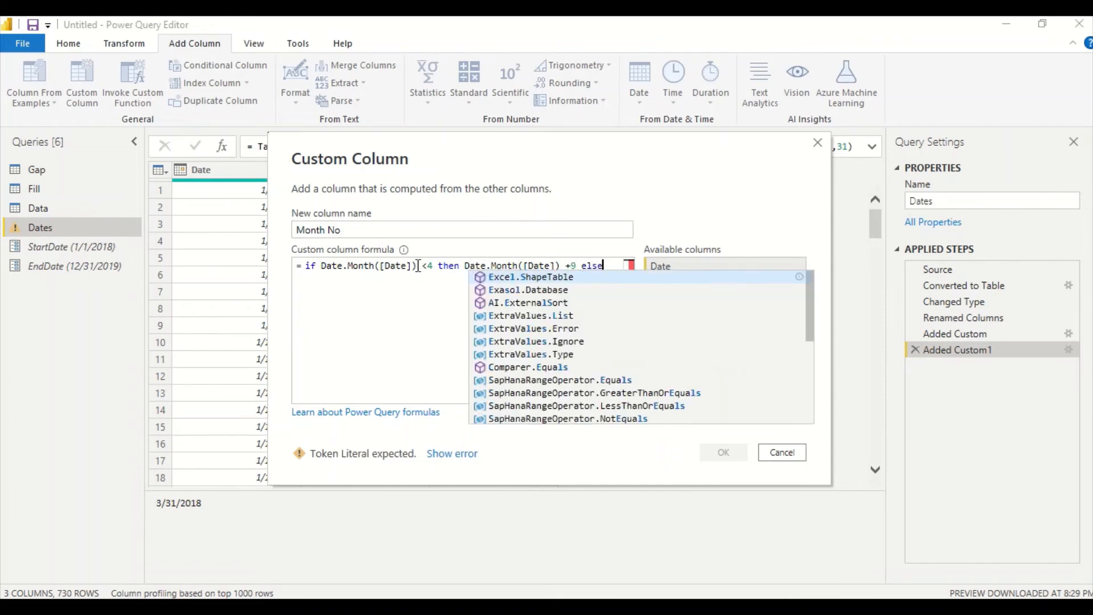
Step: Complete the else branch of the Month No formula with Date.Month([Date]) -3 and add the column
key("ctrl+v")
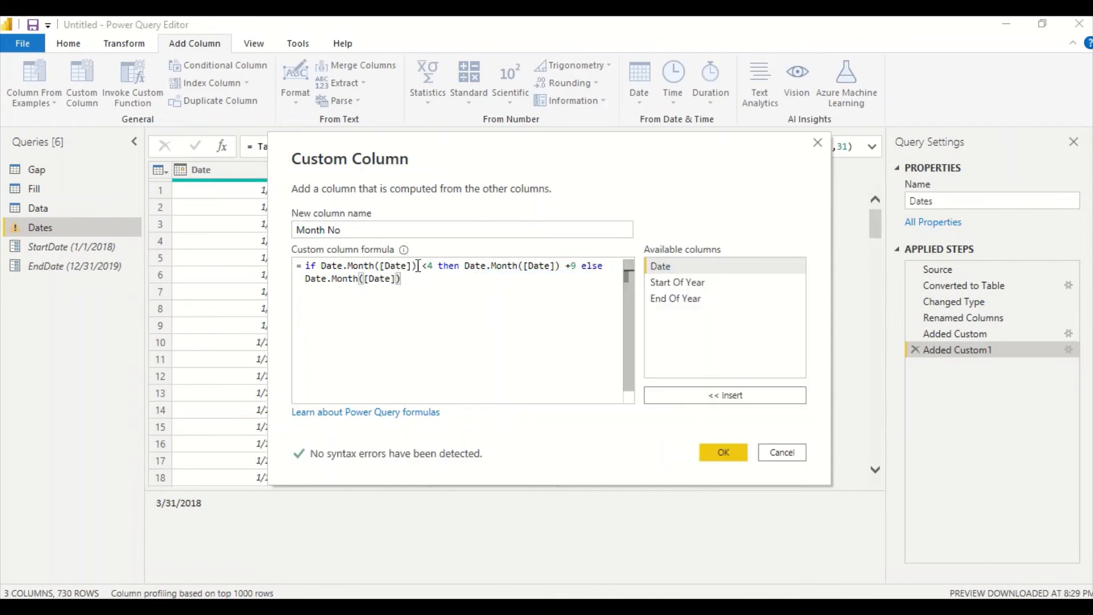
type("-3")
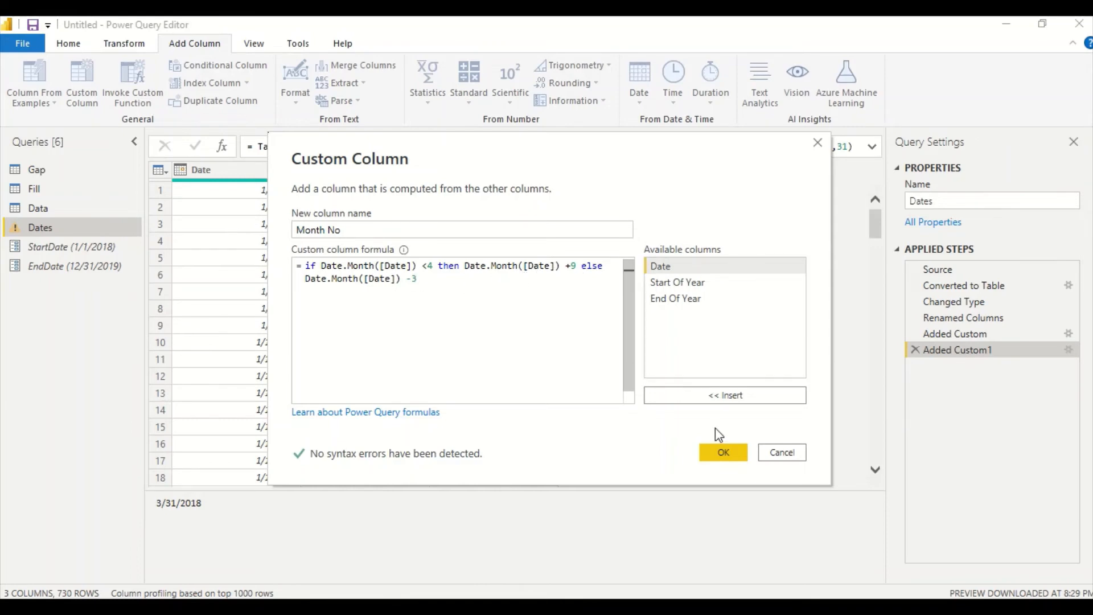
left_click(719, 451)
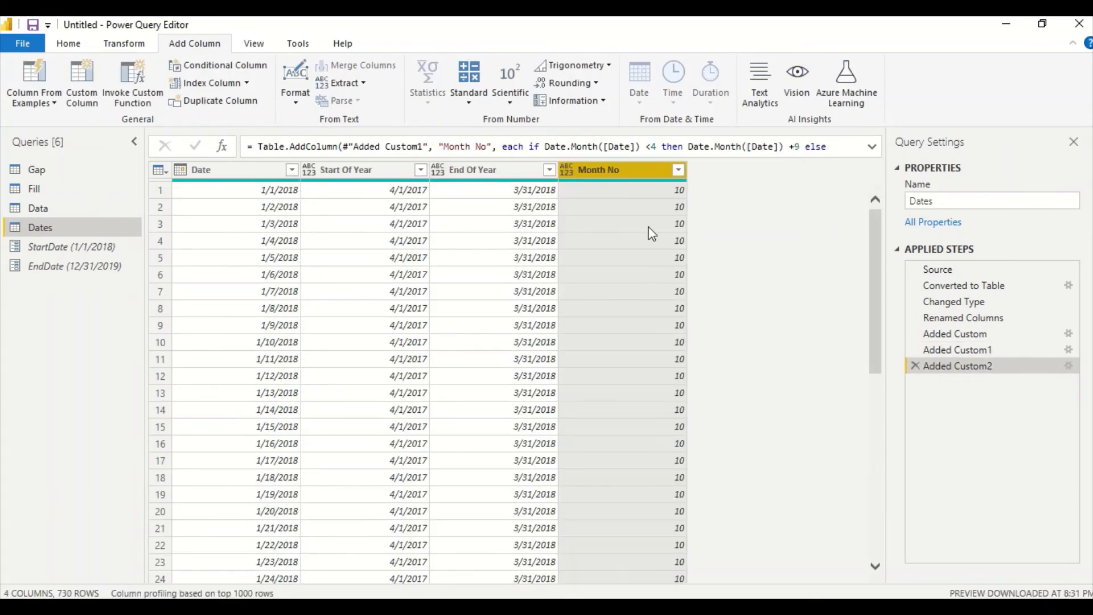
Step: Check the Month No, Start Of Year and End Of Year values on the 4/1/2018 and 5/1/2018 rows
scroll(649, 239, "down", 12)
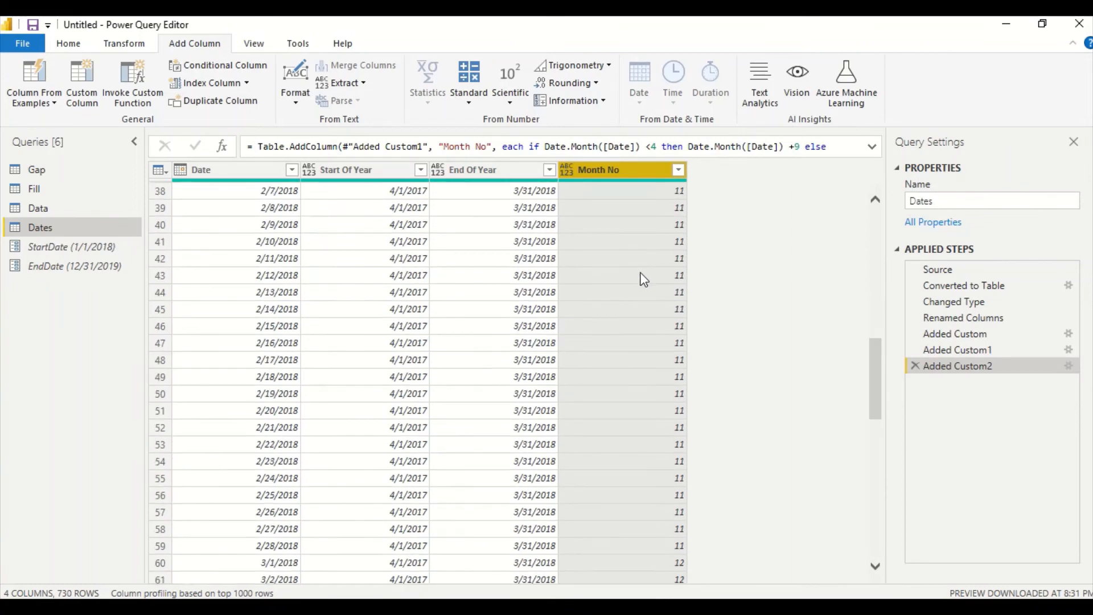
scroll(644, 279, "down", 13)
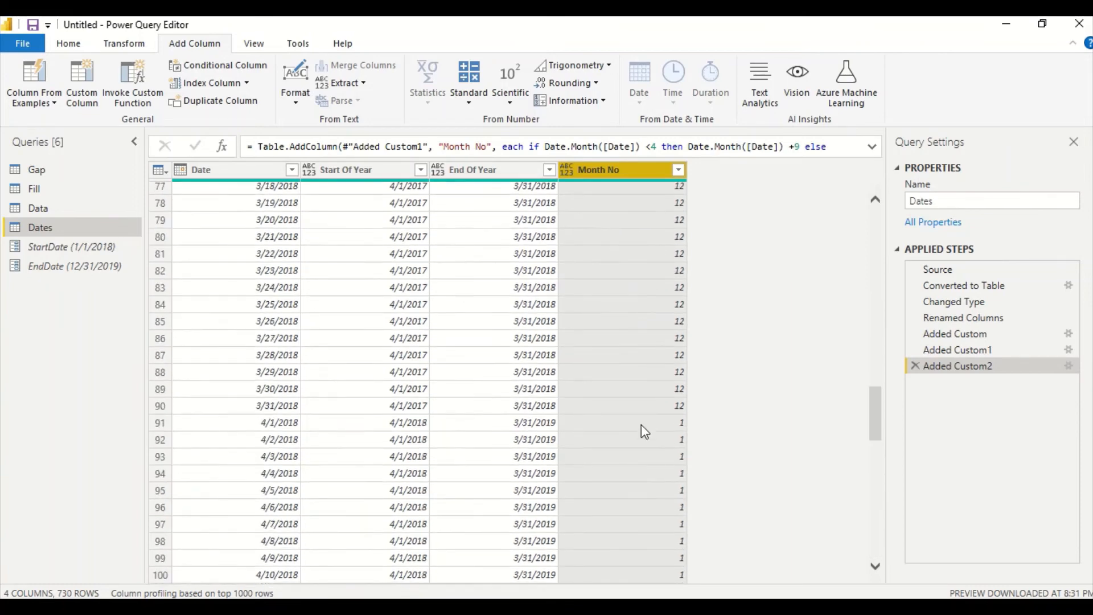
left_click(233, 426)
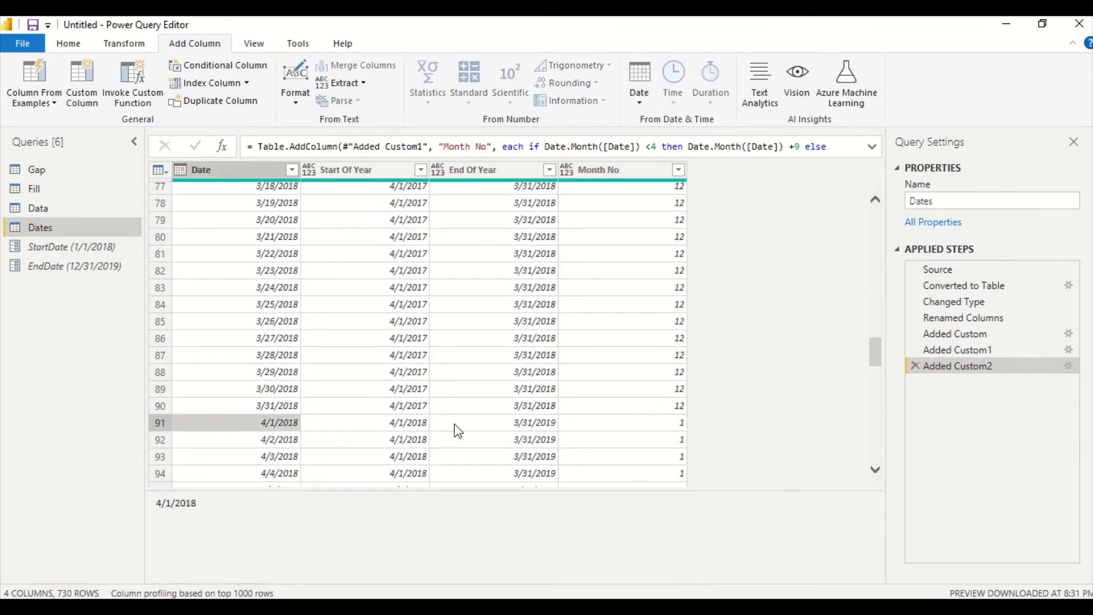
left_click(420, 422)
left_click(479, 423)
left_click(649, 422)
scroll(649, 421, "down", 4)
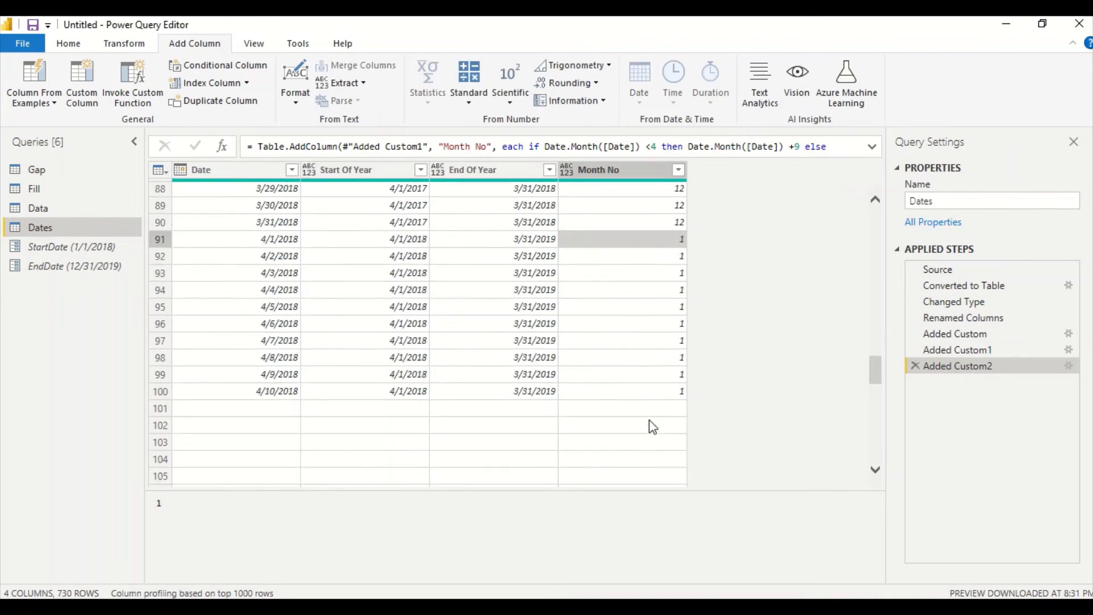
scroll(649, 420, "down", 10)
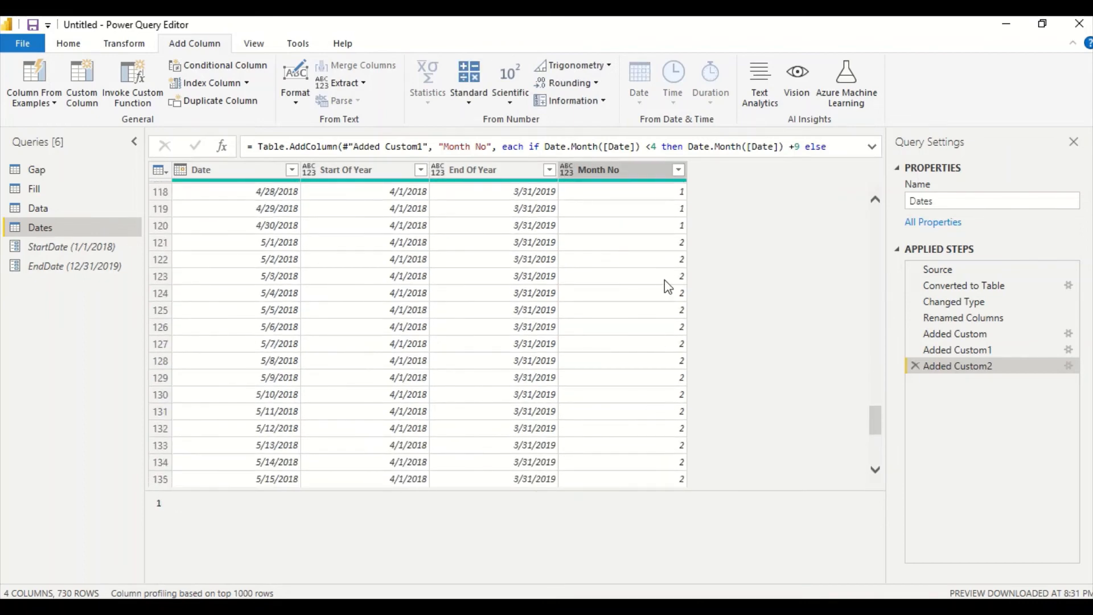
left_click(659, 247)
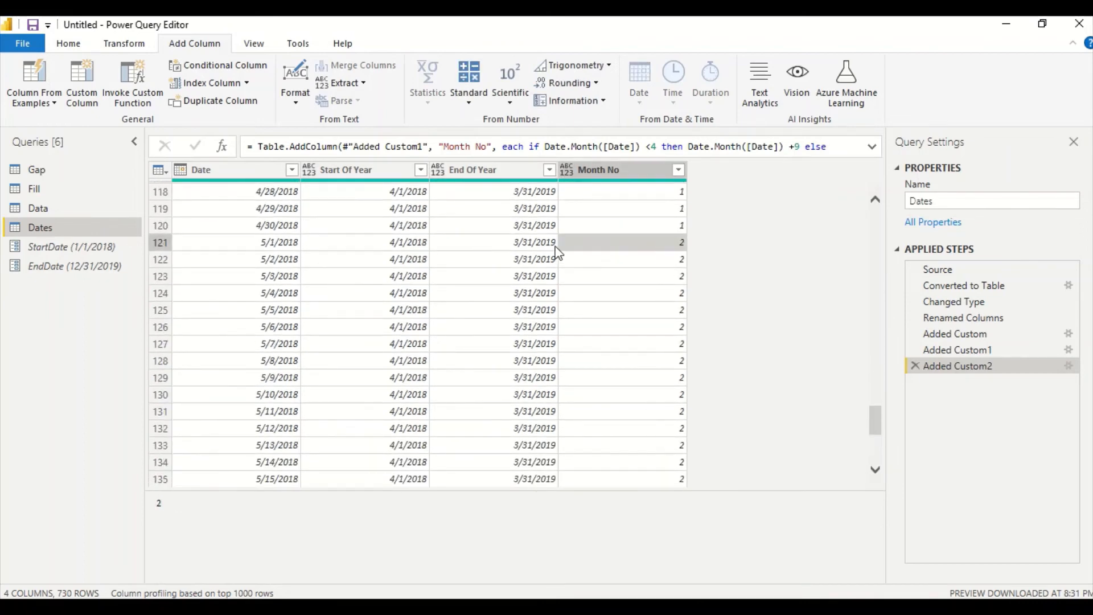
left_click(285, 245)
left_click(330, 247)
left_click(476, 244)
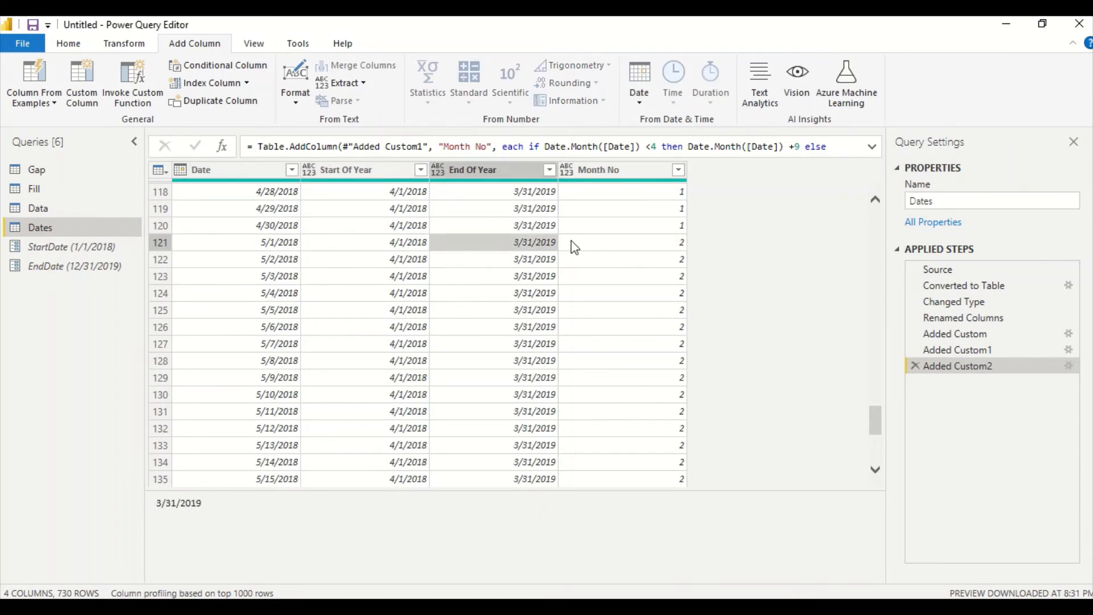
left_click(621, 242)
Step: Review the distinct values of the Month No column without applying a filter
left_click(678, 169)
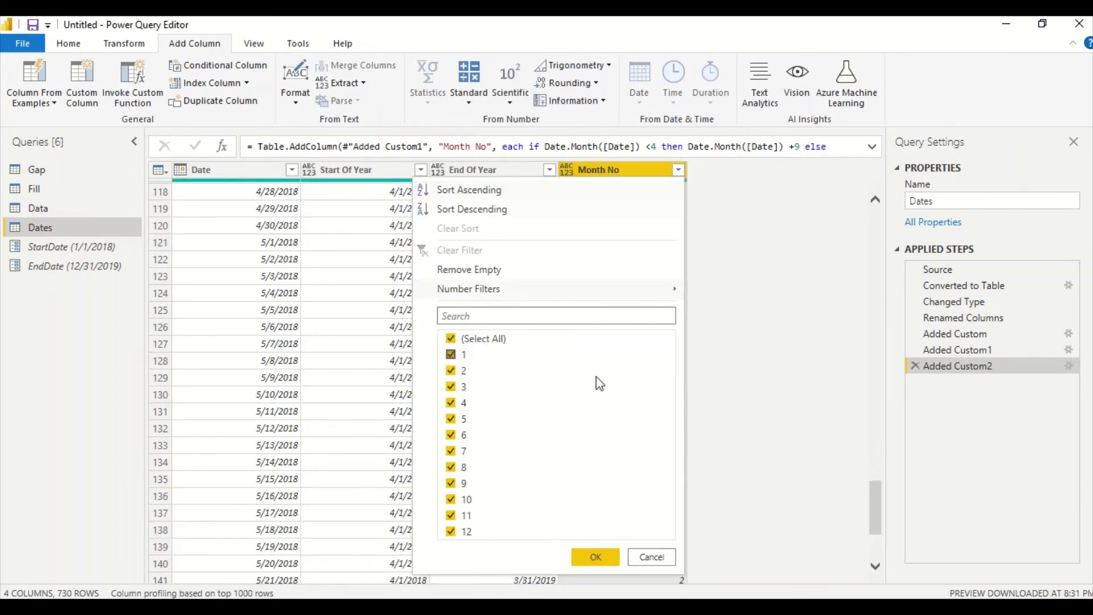
left_click(653, 557)
scroll(732, 362, "up", 20)
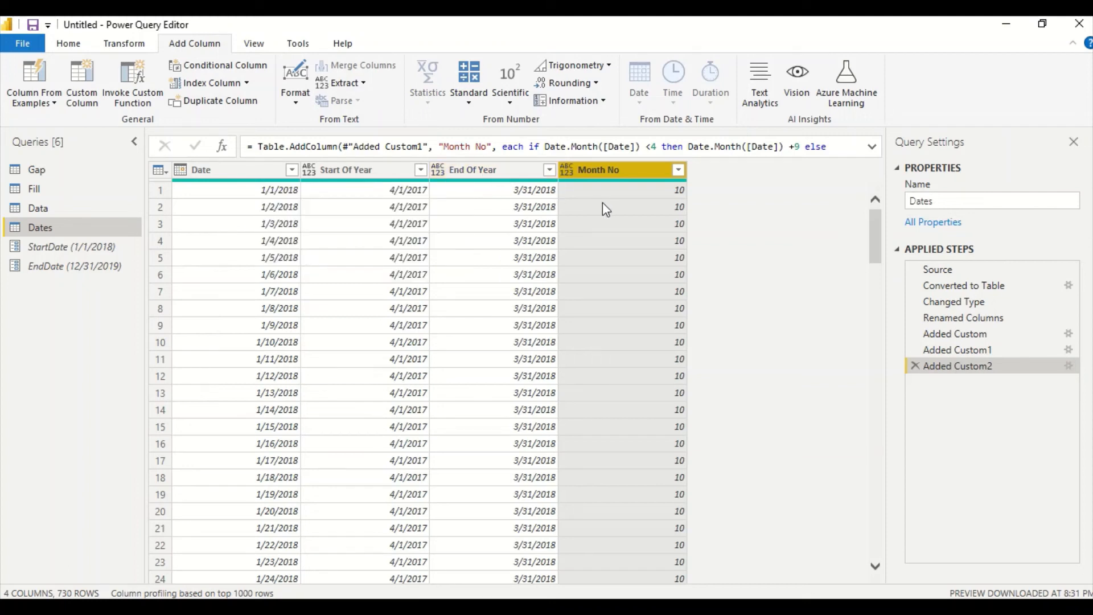
Step: Start a new custom column in the Dates query and name it Year Month
left_click(97, 107)
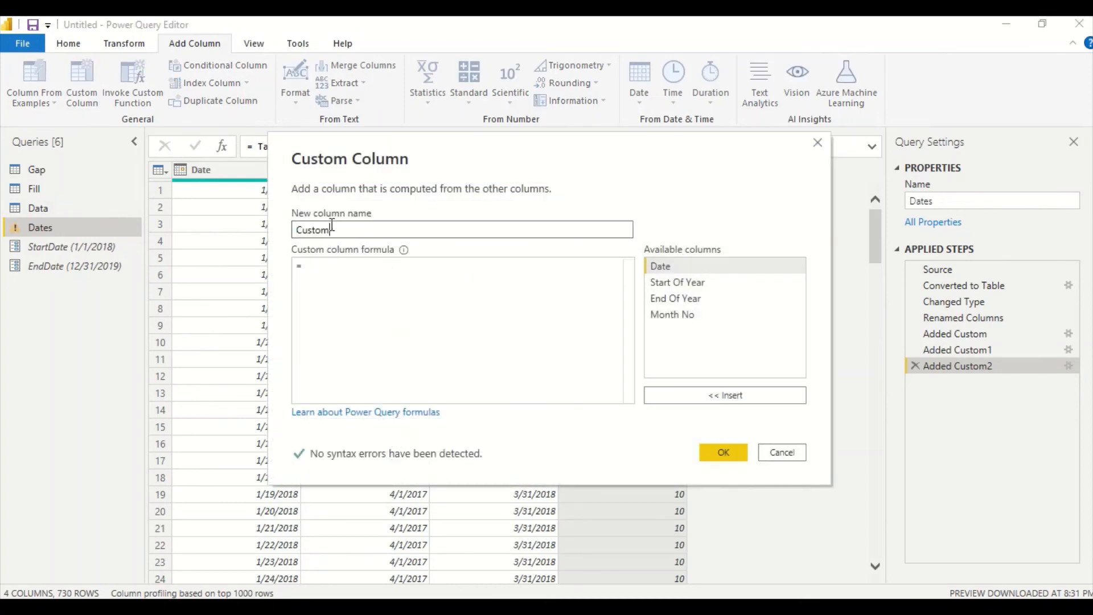
left_click_drag(330, 230, 291, 229)
key("BackSpace")
type("Year Mo")
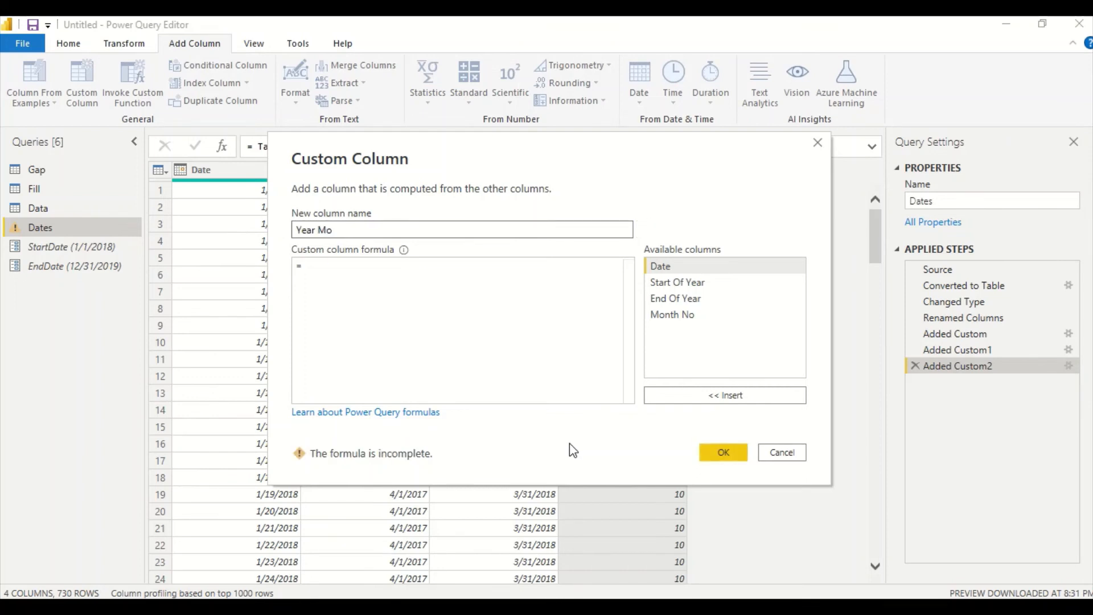
type("nth")
Step: Begin the Year Month formula with Date.Year([Start Of Year])*100 +
left_click(364, 285)
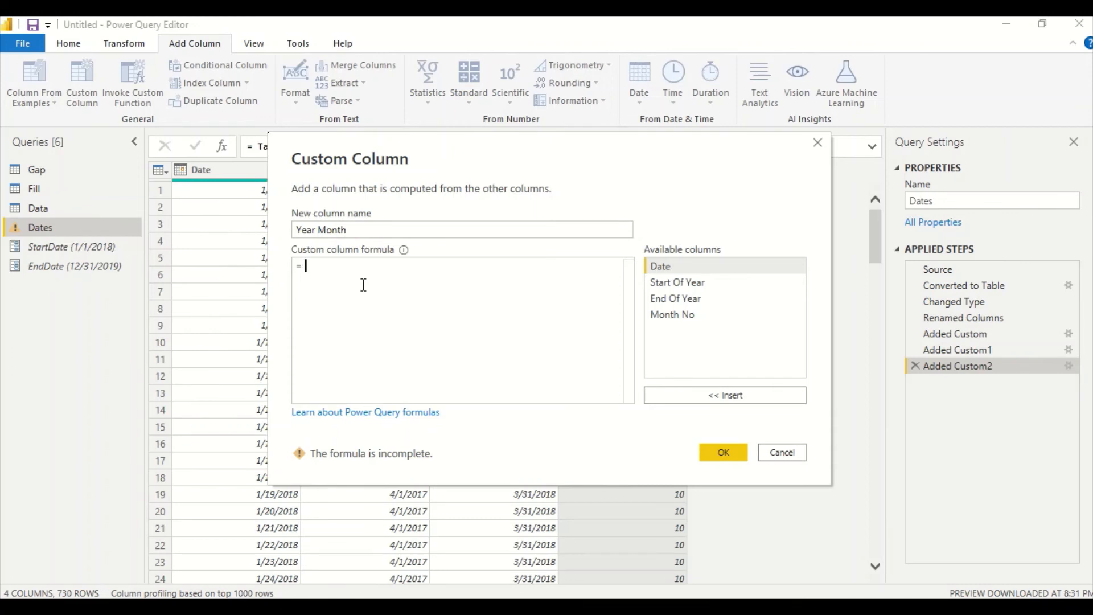
type("Date.")
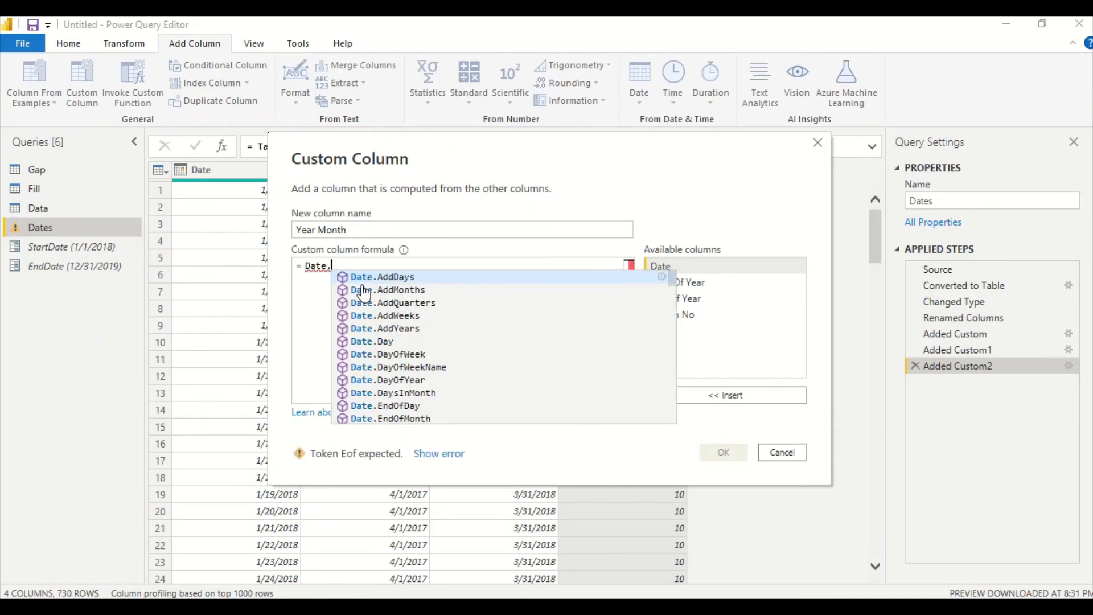
type("Year(")
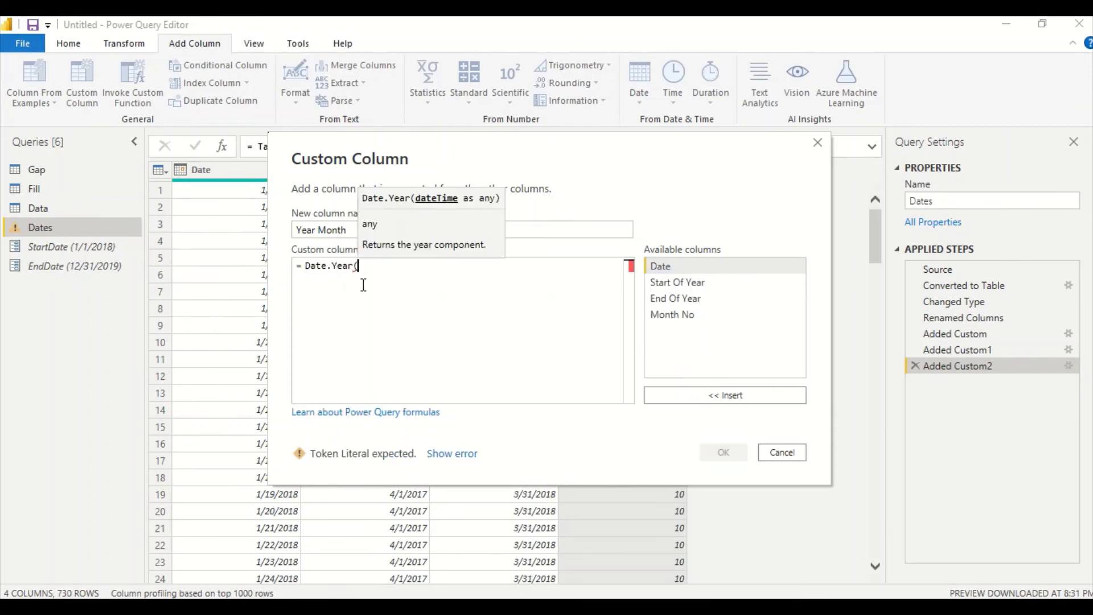
type("[St")
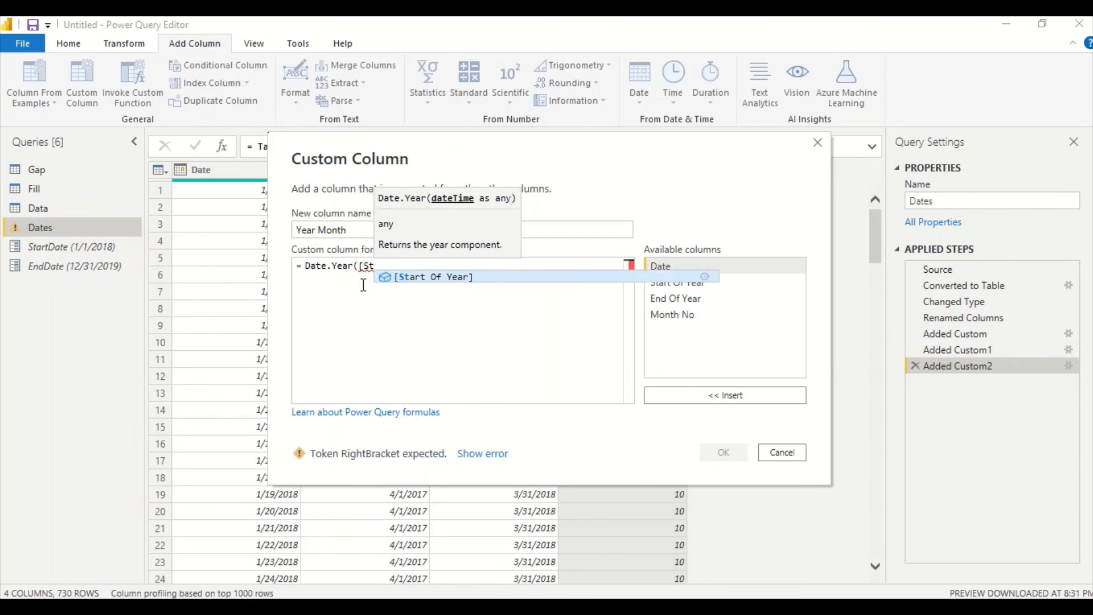
key("Tab")
type(")*")
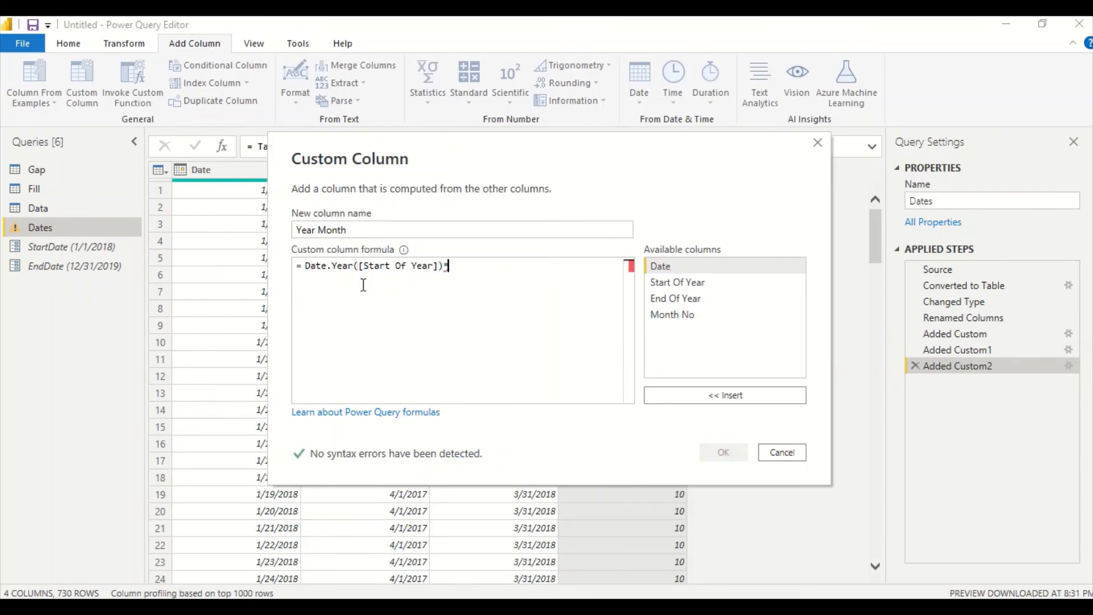
type("100 + ")
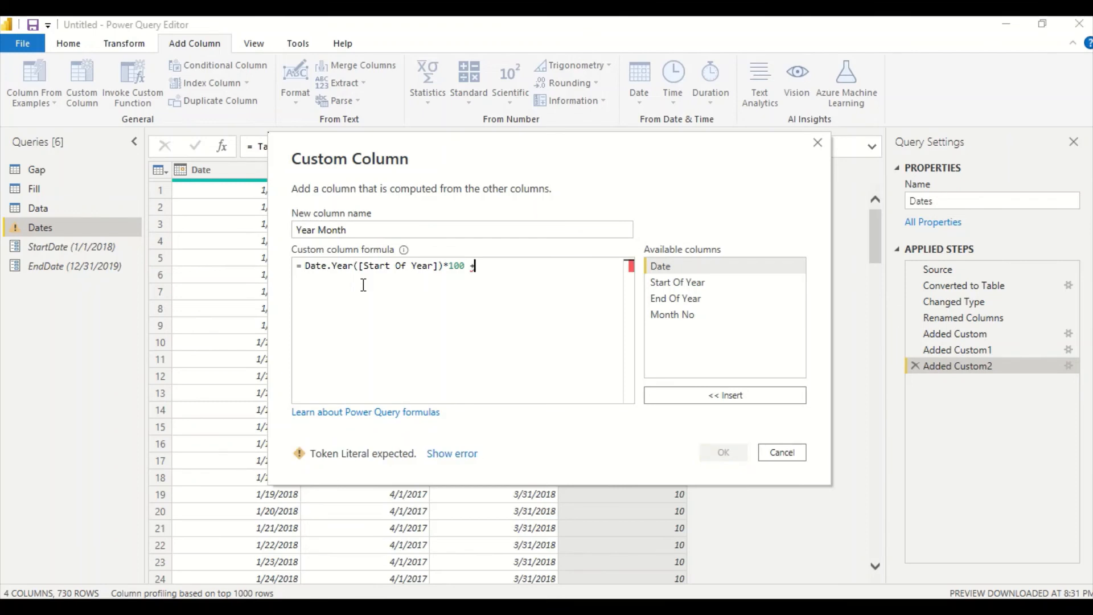
Step: Complete the Year Month formula by adding [Month No] and create the column
type("Date")
key("BackSpace")
key("BackSpace")
key("BackSpace")
key("BackSpace")
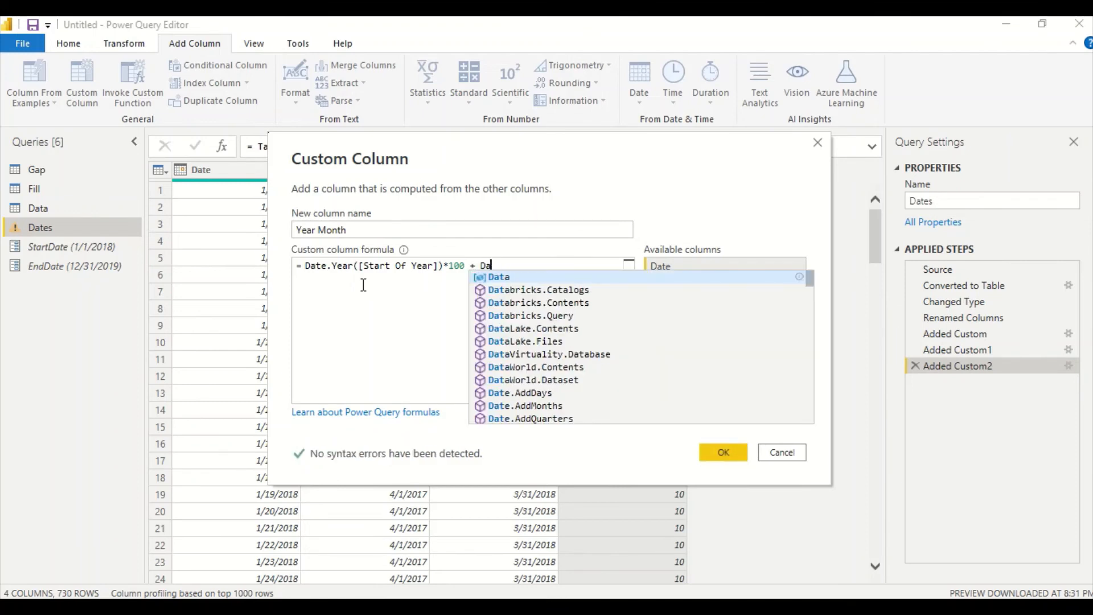
type("[")
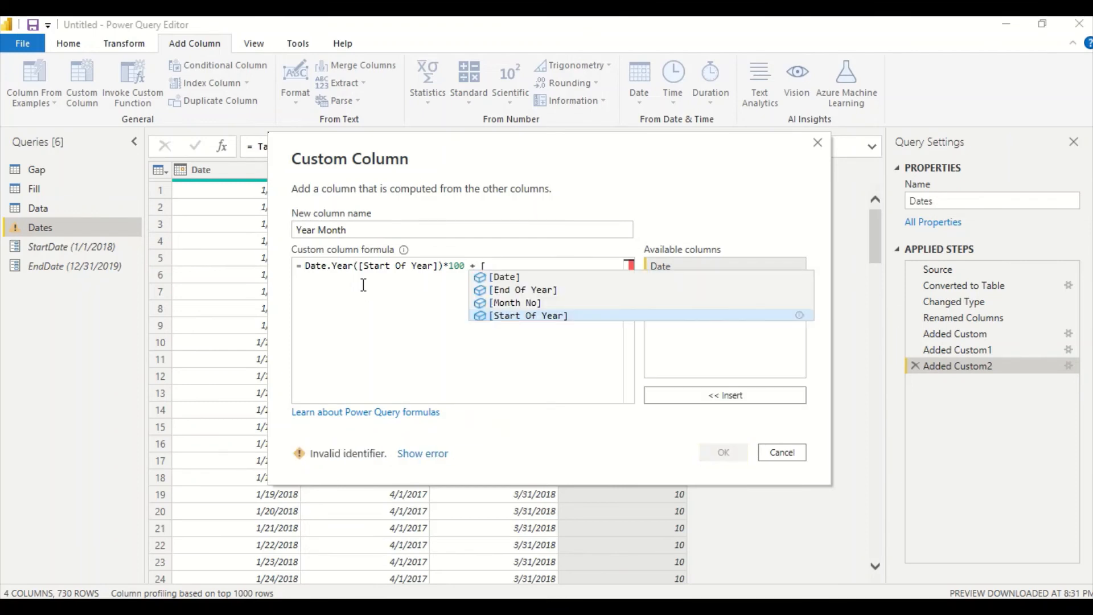
left_click(538, 305)
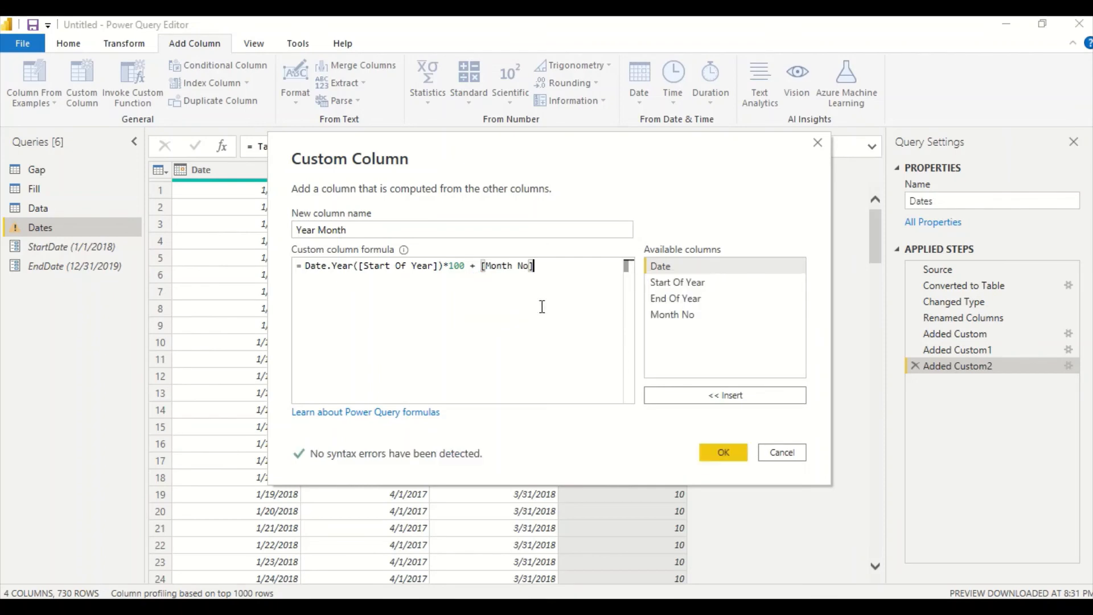
left_click(721, 452)
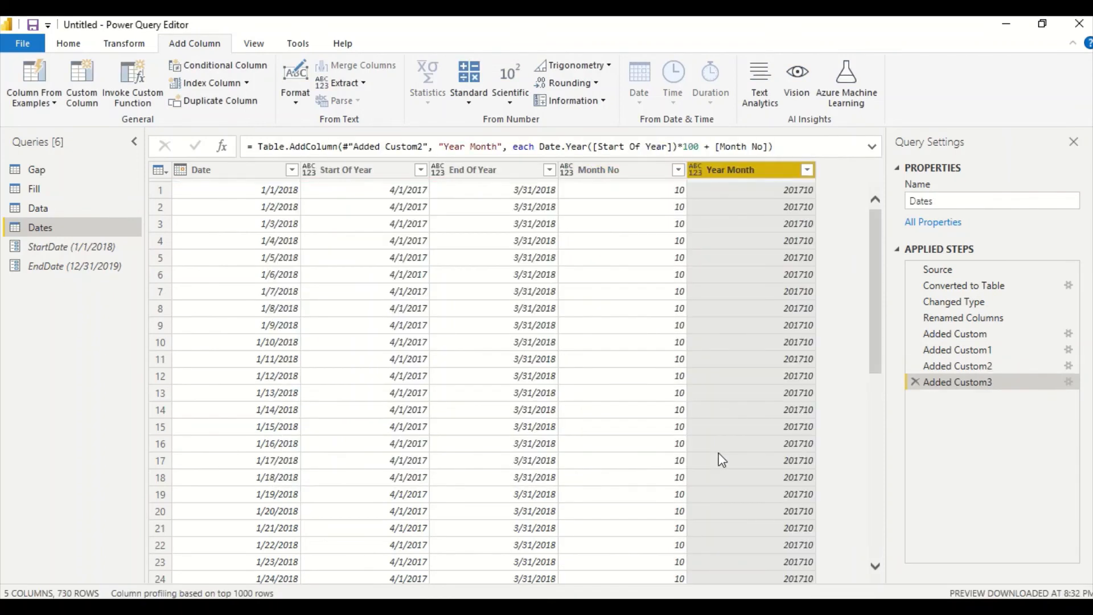
Step: Check the Year Month values against the dates from January through April 2018
left_click(721, 460)
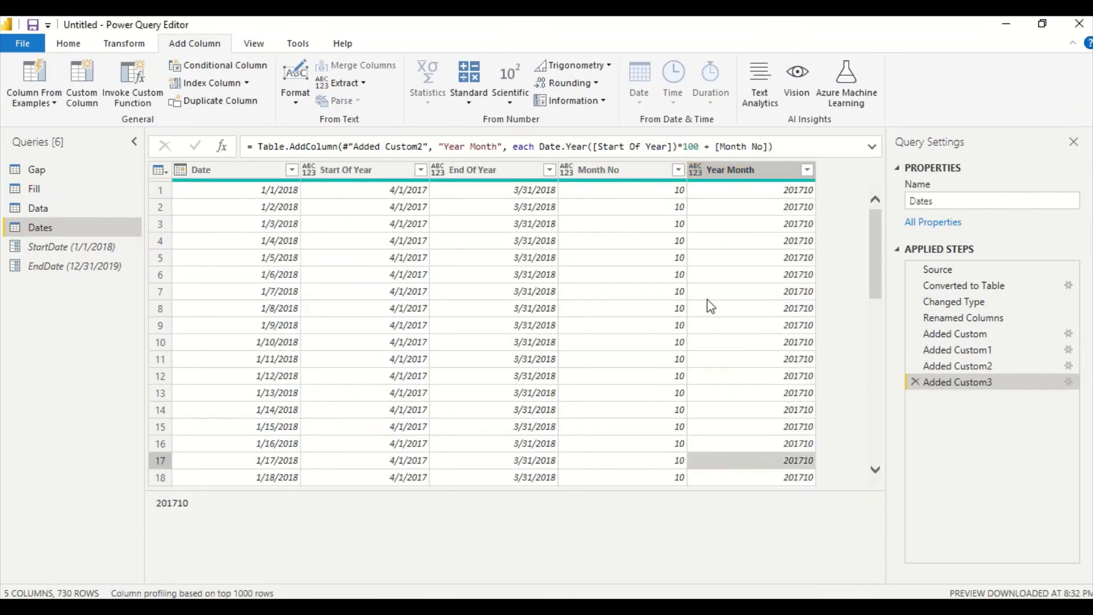
scroll(729, 296, "down", 6)
scroll(743, 308, "down", 17)
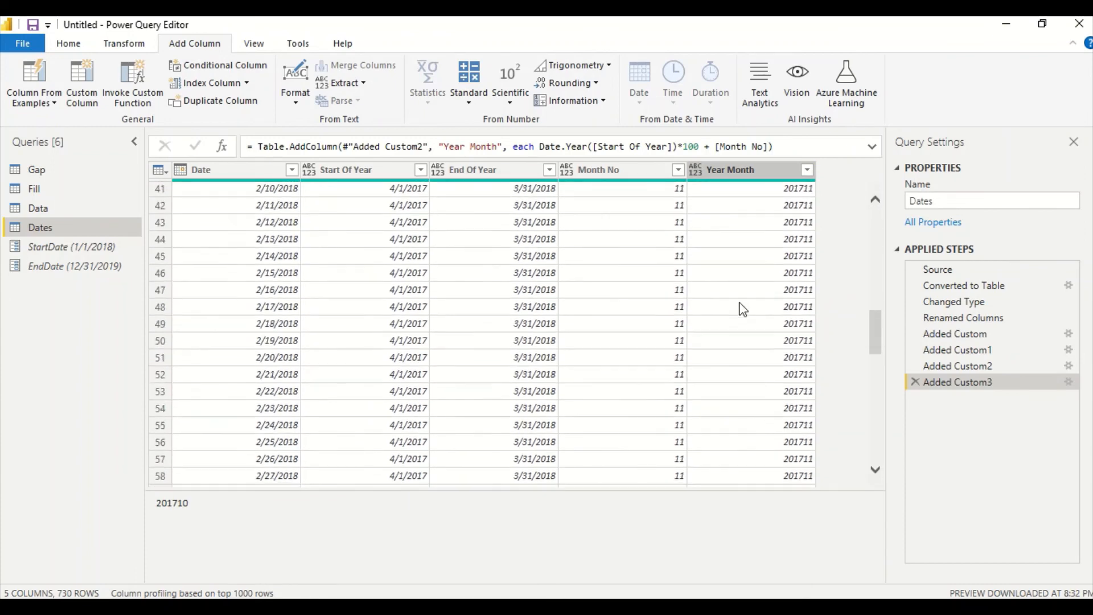
scroll(743, 311, "down", 5)
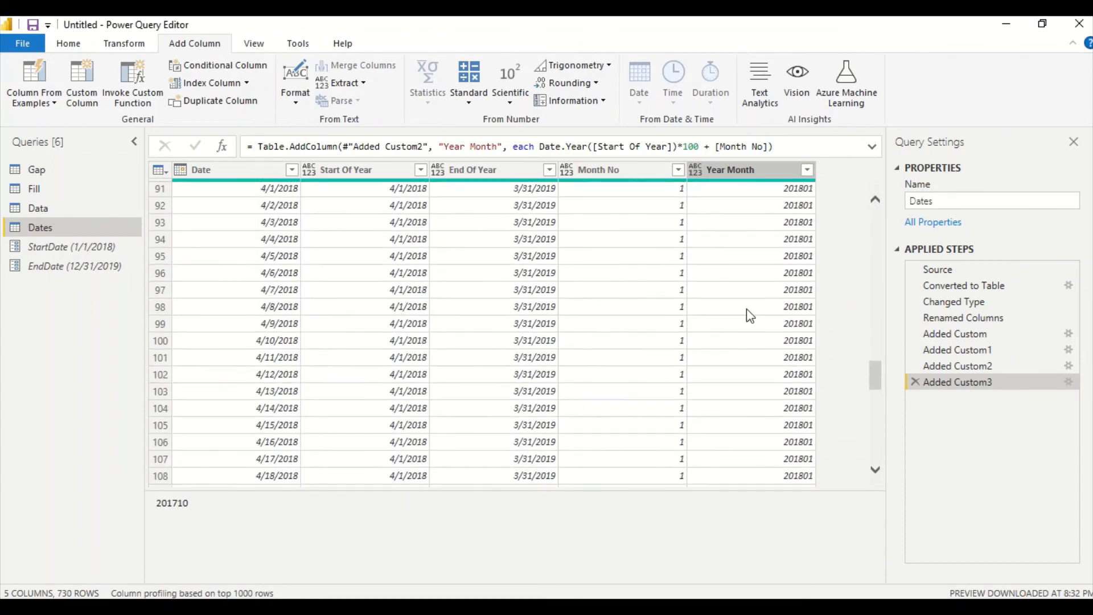
scroll(842, 284, "up", 9)
scroll(846, 280, "up", 20)
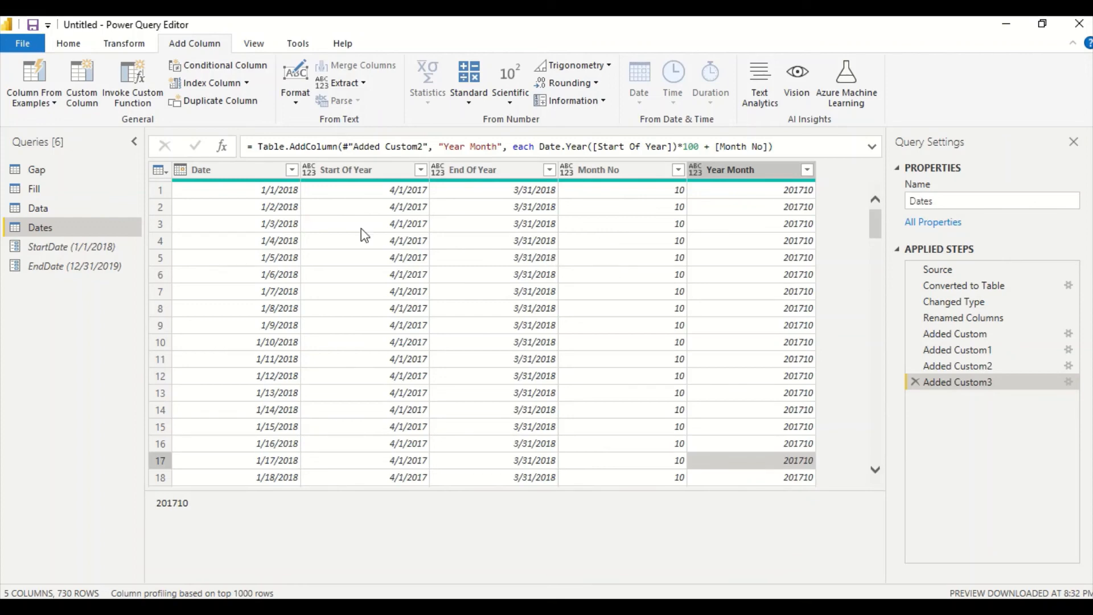
Step: Start another custom column in the Dates query and name it Month Year
left_click(81, 84)
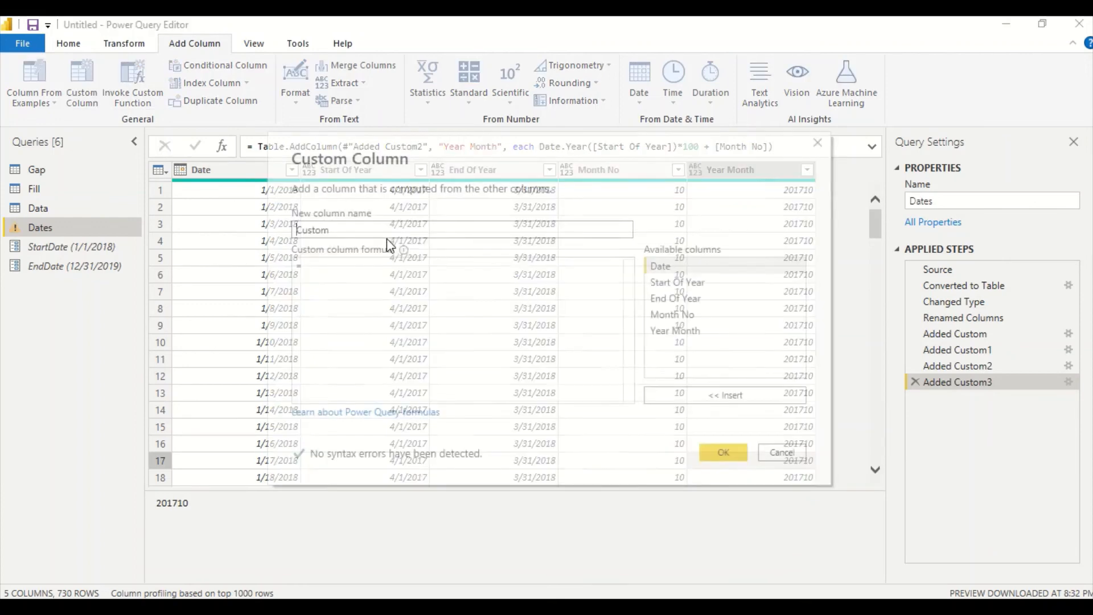
left_click_drag(364, 230, 260, 229)
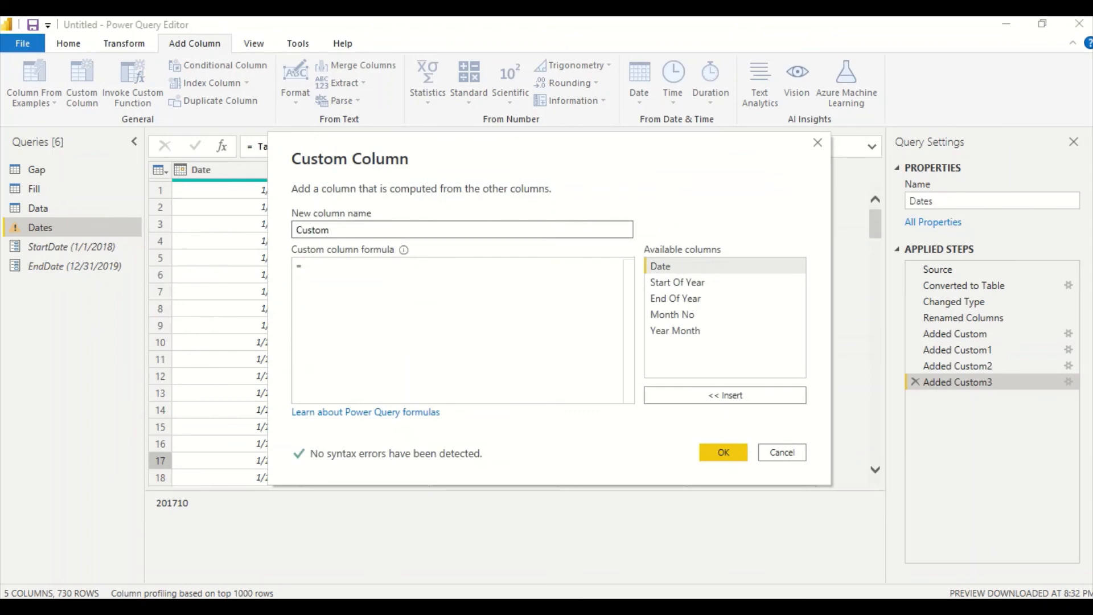
double_click(314, 229)
type("Month")
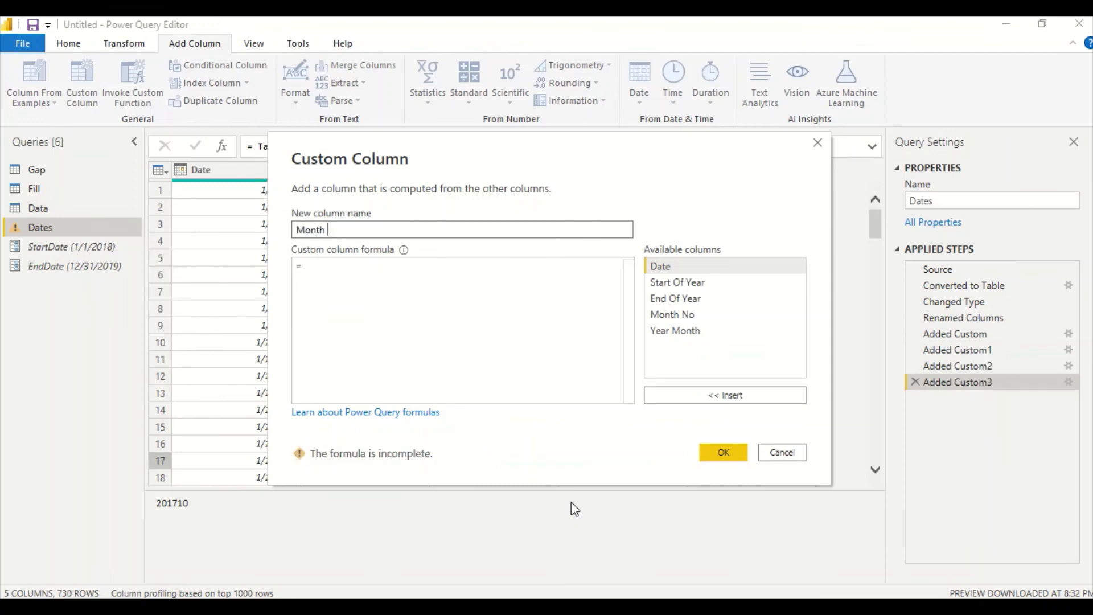
type(" Year")
Step: Begin the Month Year formula with the Date.ToText function and its opening parenthesis
left_click(361, 264)
type("Da")
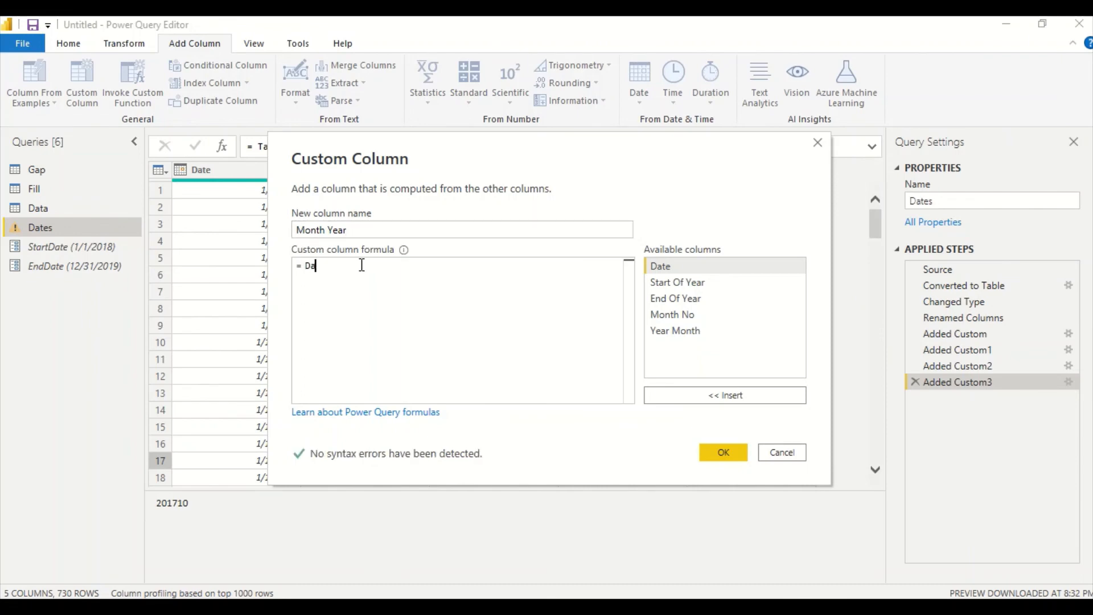
type("te.TiText")
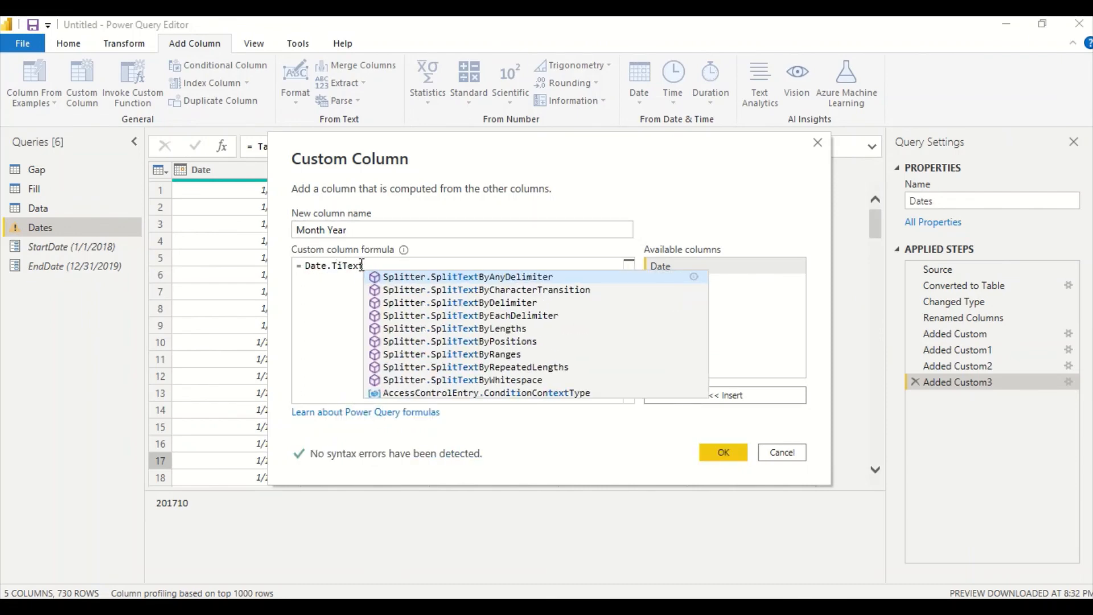
key("BackSpace")
key("BackSpace")
key("BackSpace")
key("BackSpace")
key("BackSpace")
key("BackSpace")
type("T")
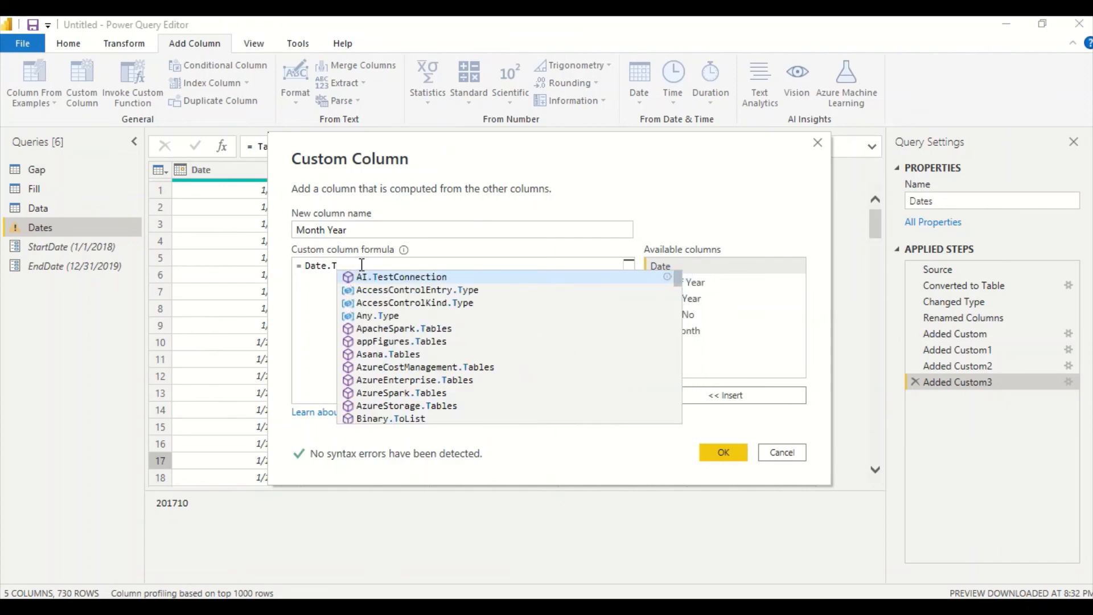
type("oTes")
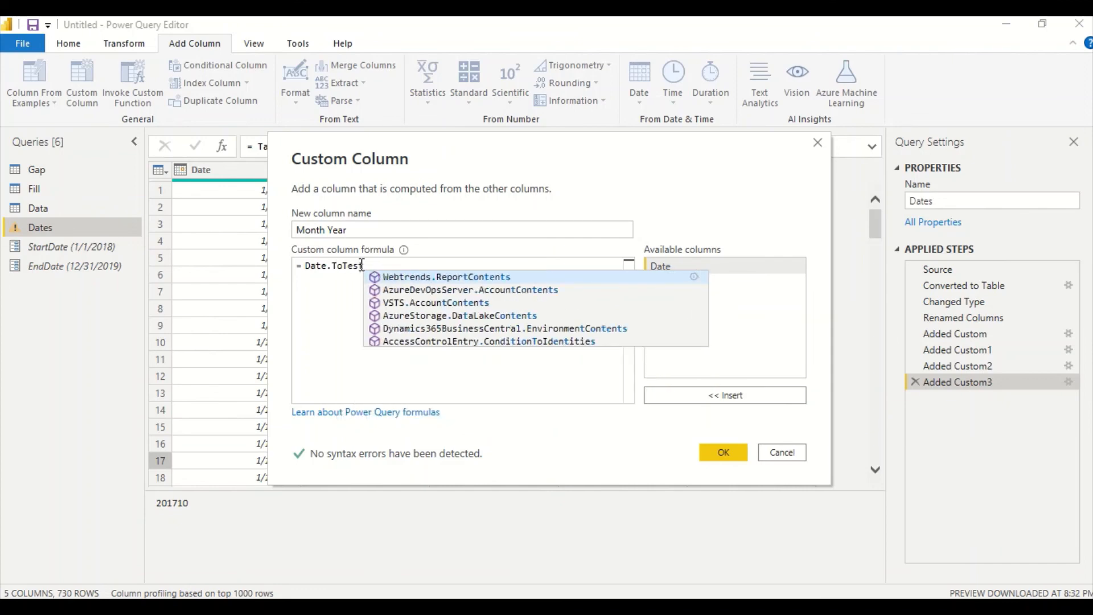
key("BackSpace")
type("xt")
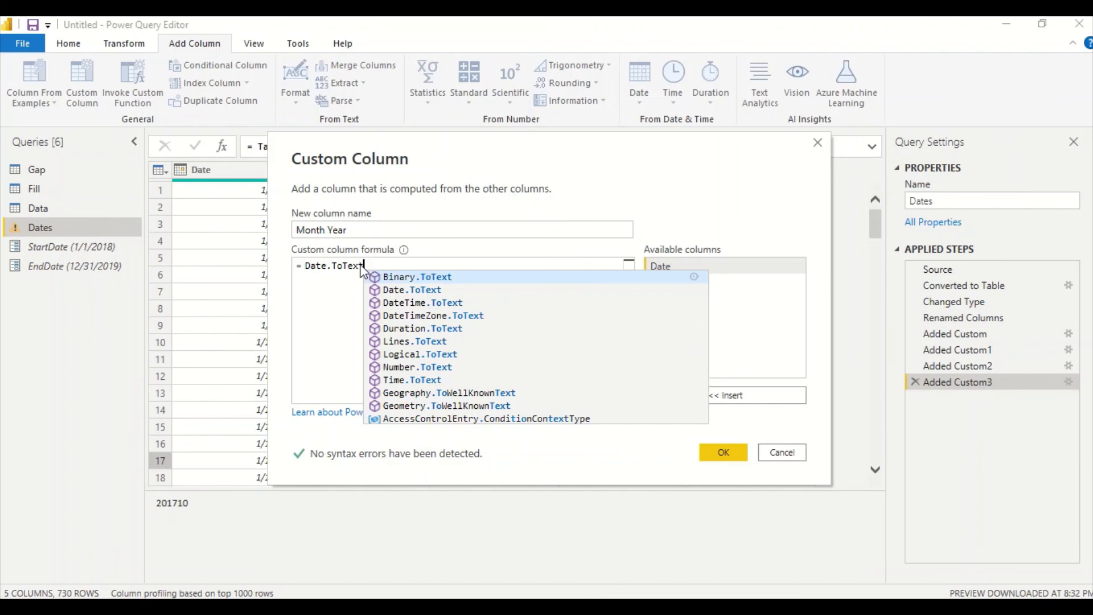
type("(")
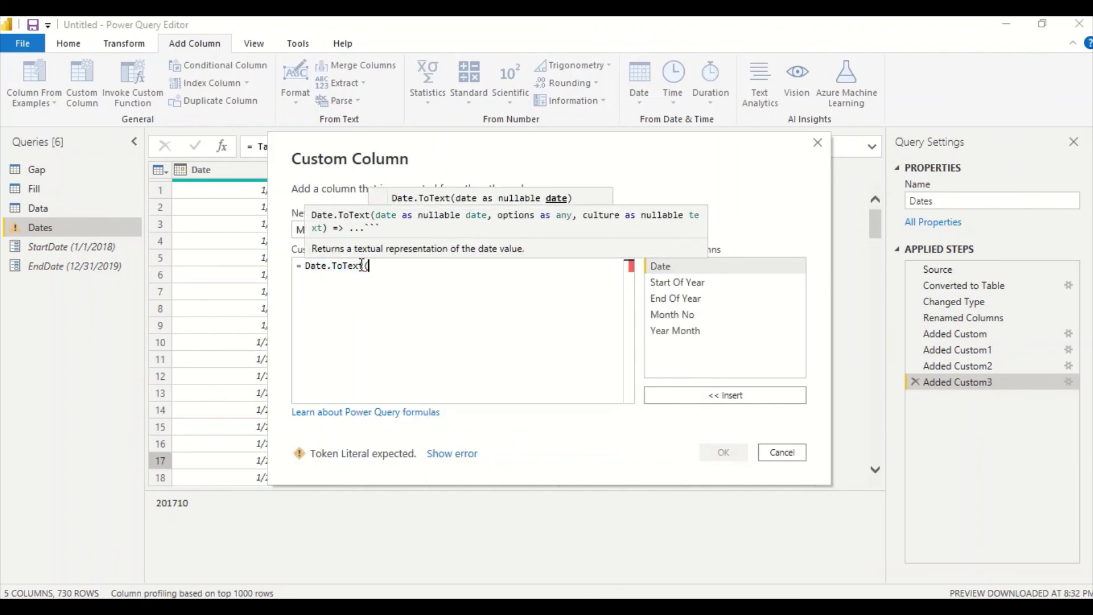
Step: Complete the Date.ToText arguments with [Date] and the format "MMM-yyyy", and add the Month Year column
type("[")
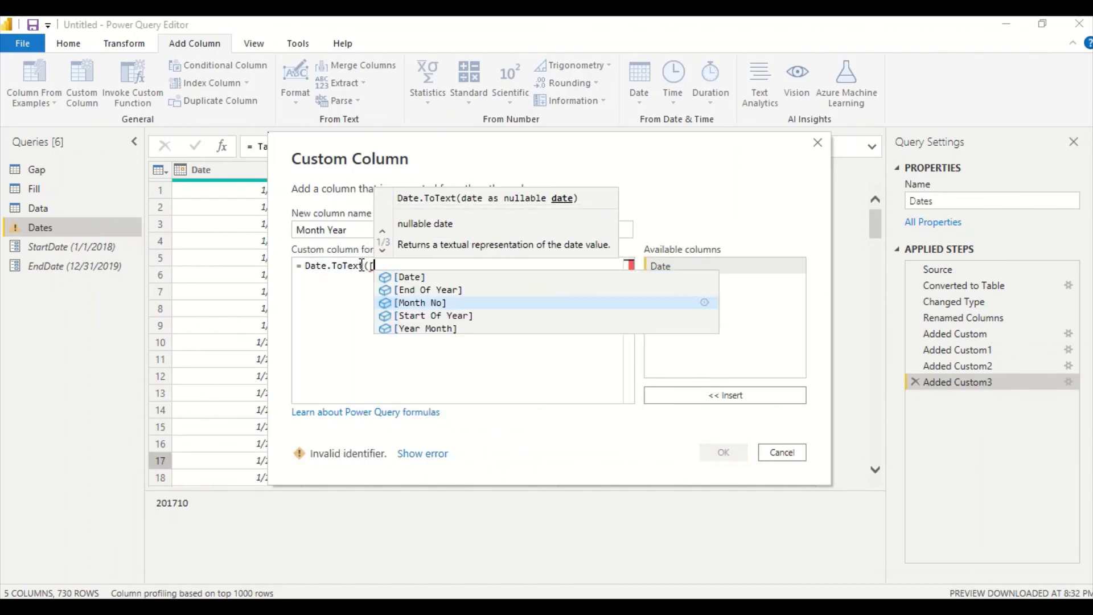
type("Date], \"")
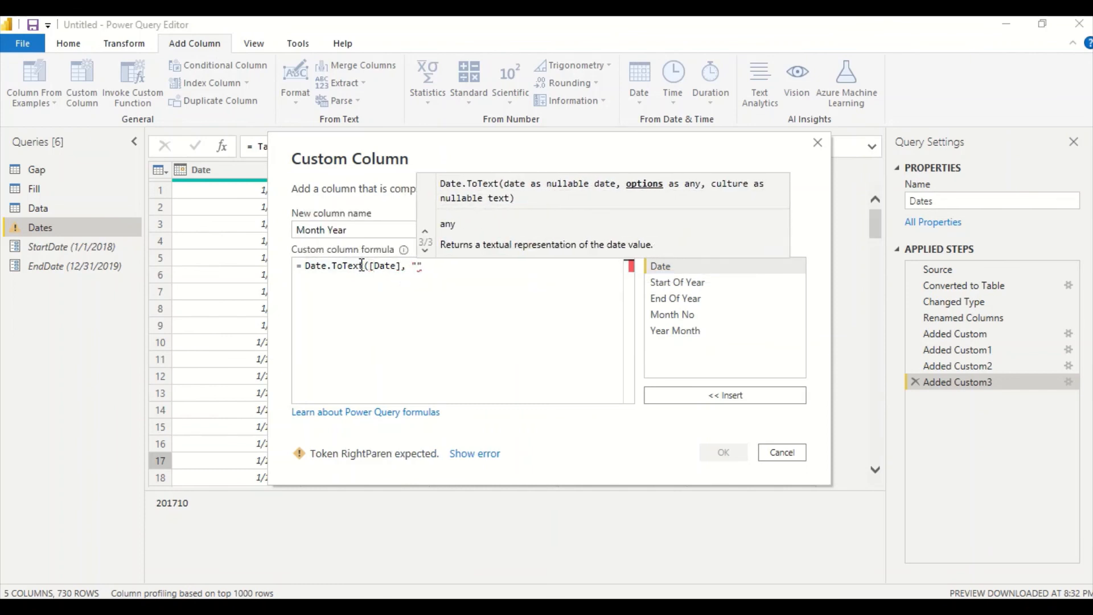
type("MMMyy")
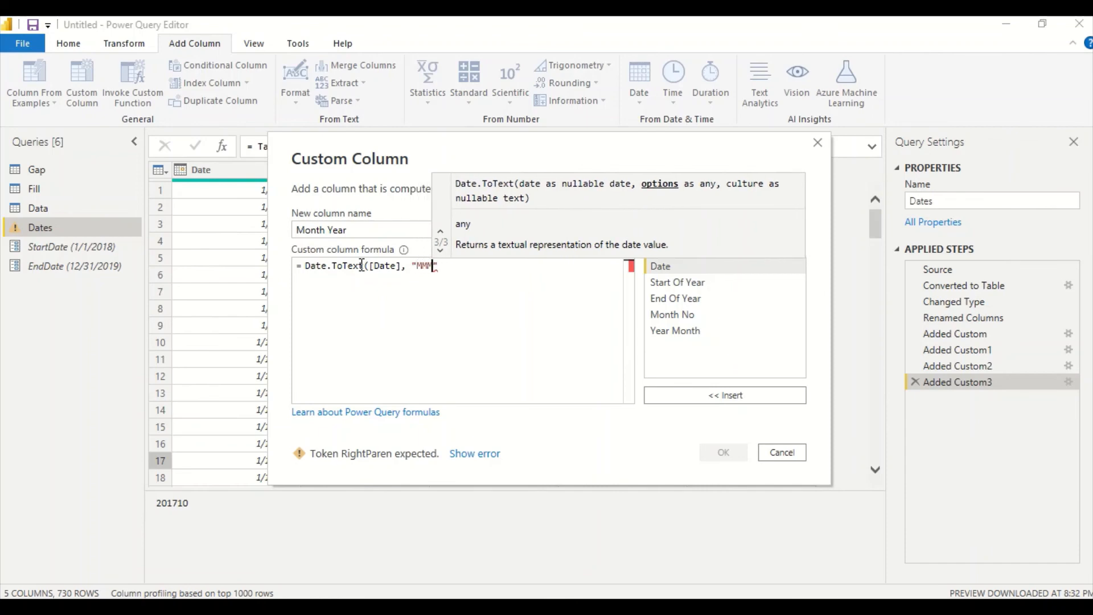
type("yy")
type("-")
key("Right")
key("Right")
key("Right")
key("Right")
key("Right")
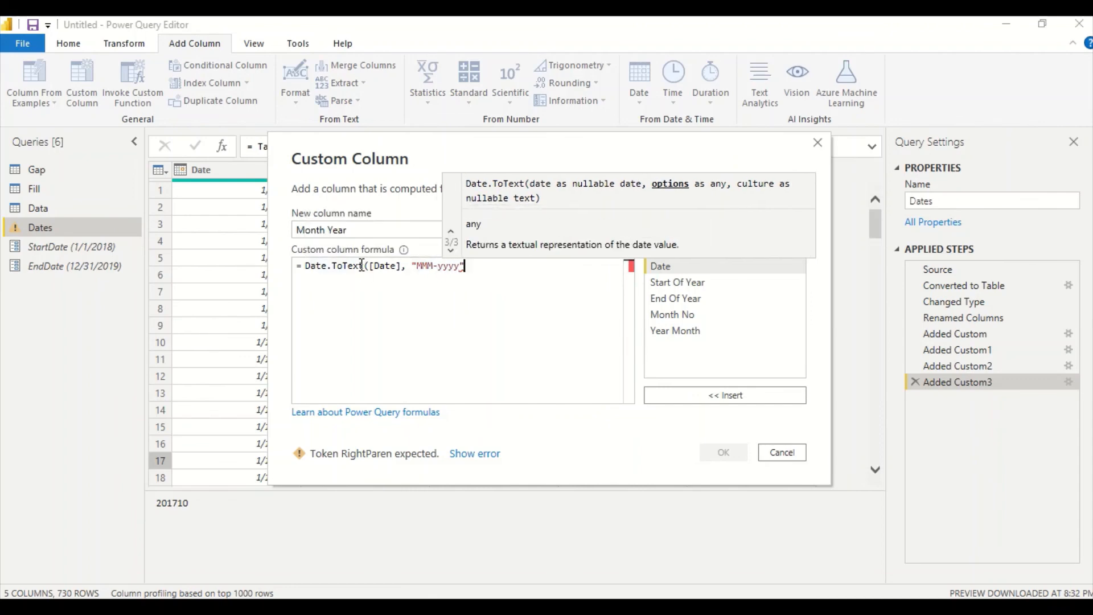
type(")")
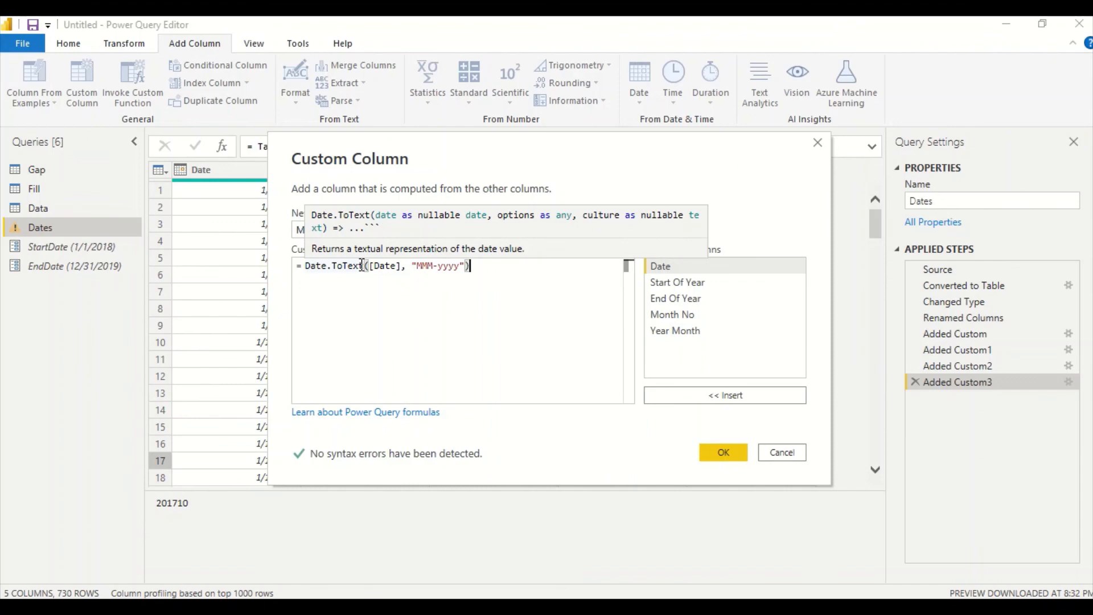
left_click(724, 453)
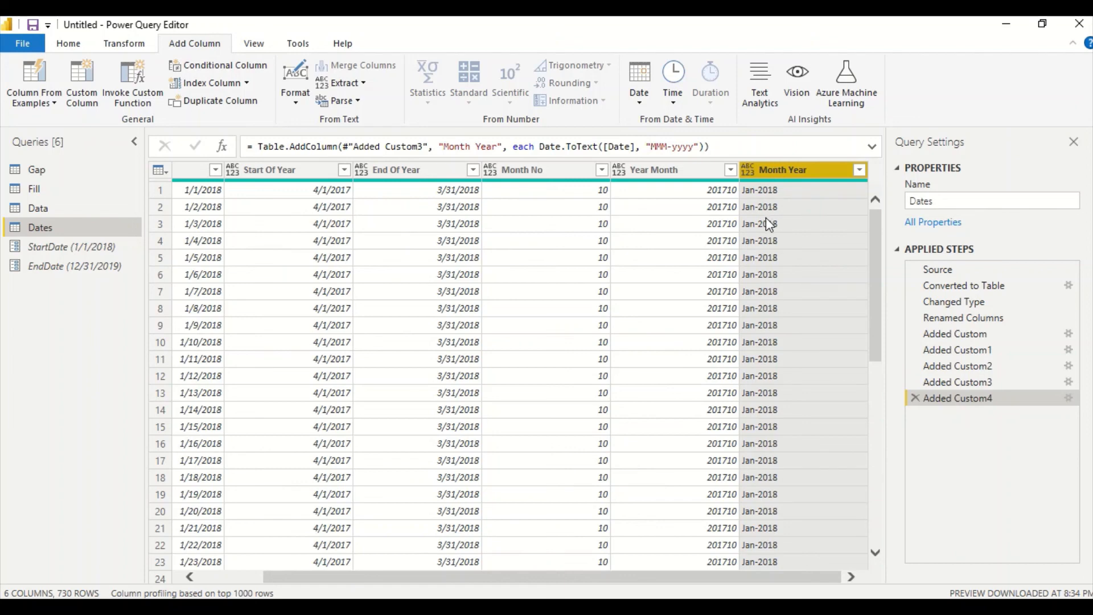
Step: Review the Month Year rows and the column's distinct values without applying a filter
scroll(768, 256, "down", 14)
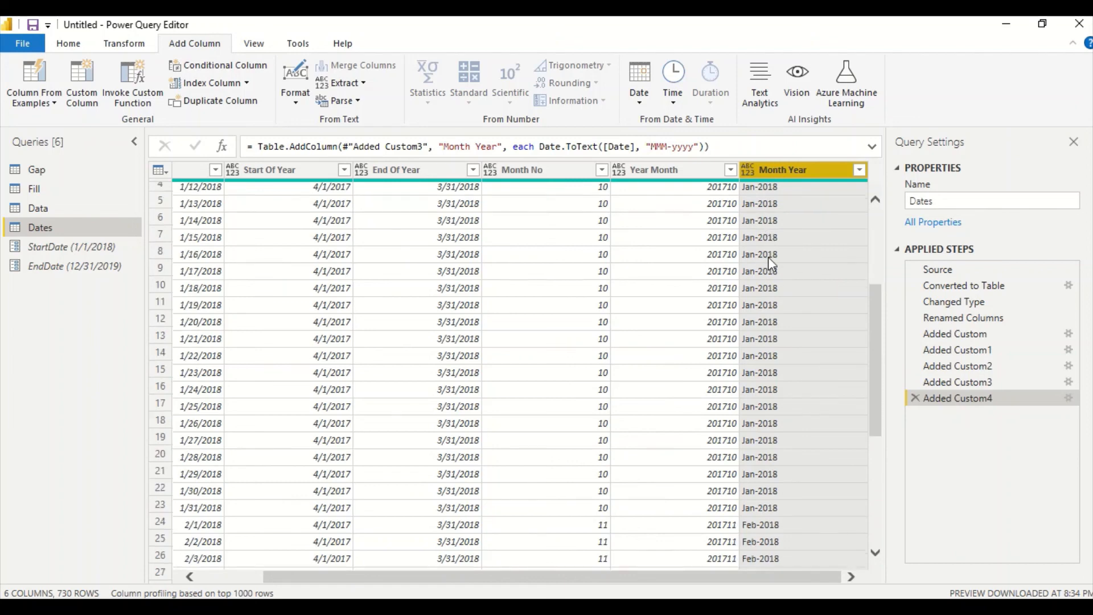
scroll(768, 276, "down", 2)
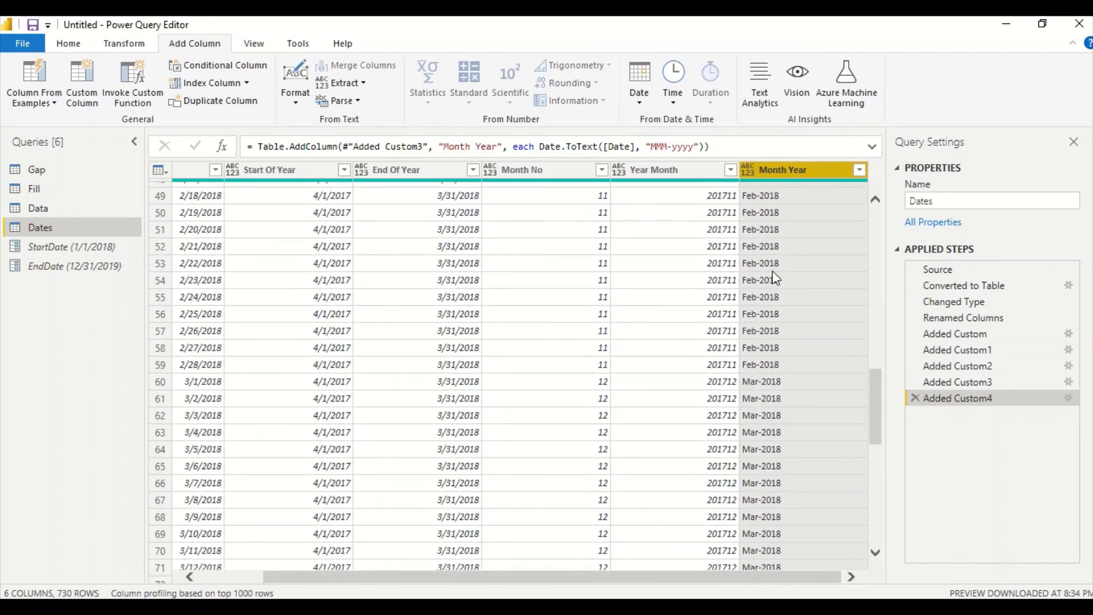
left_click(860, 169)
scroll(789, 386, "down", 4)
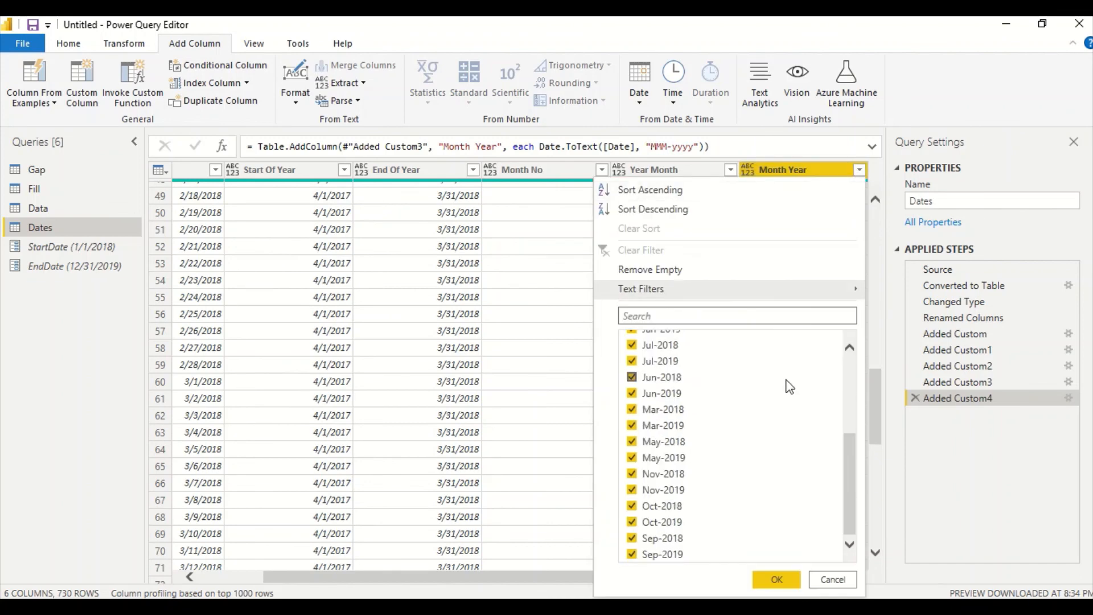
scroll(789, 386, "up", 5)
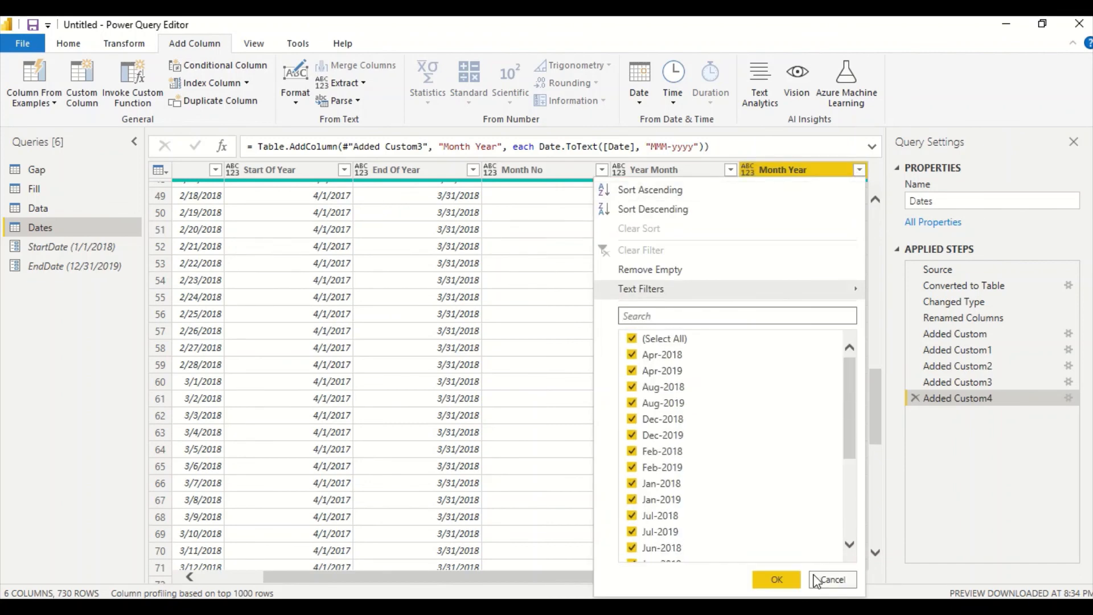
left_click(832, 579)
scroll(663, 381, "up", 14)
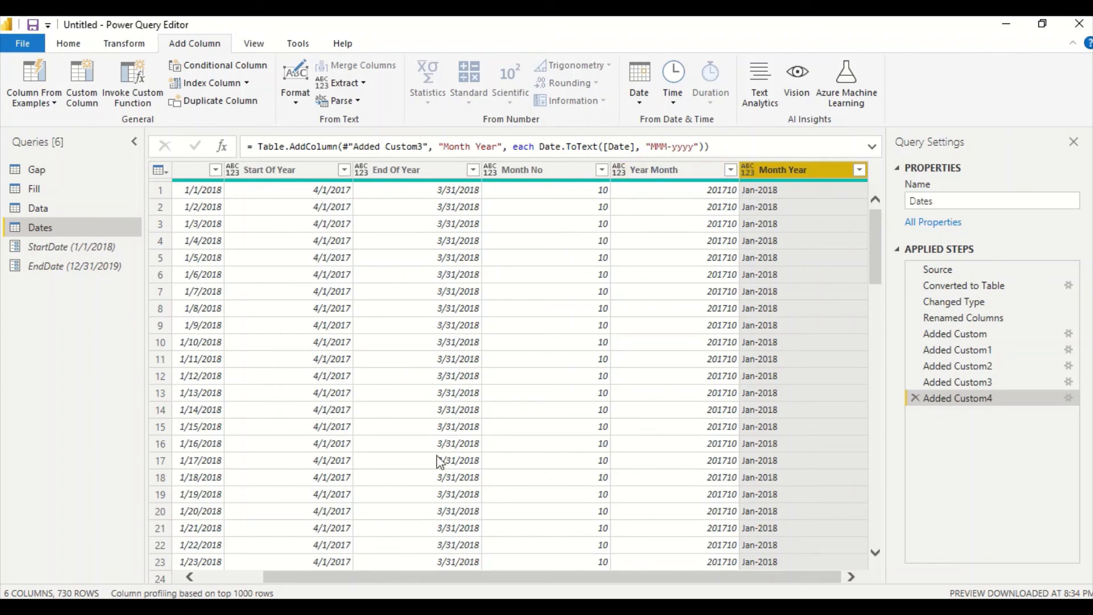
Step: Close the query editor and apply the query changes to the Power BI Desktop model
left_click(222, 577)
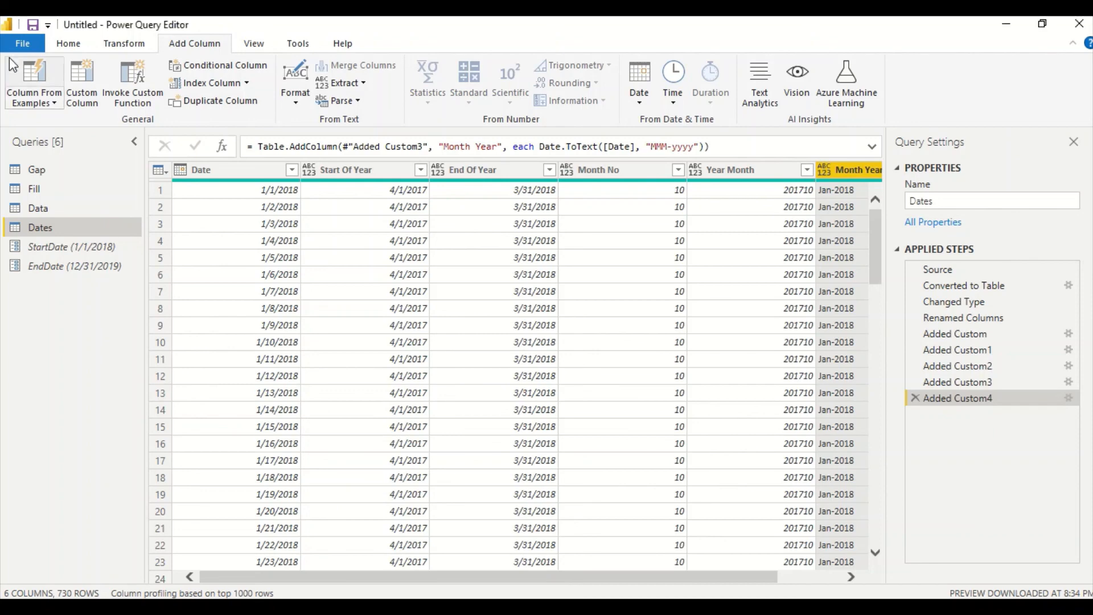
left_click(68, 45)
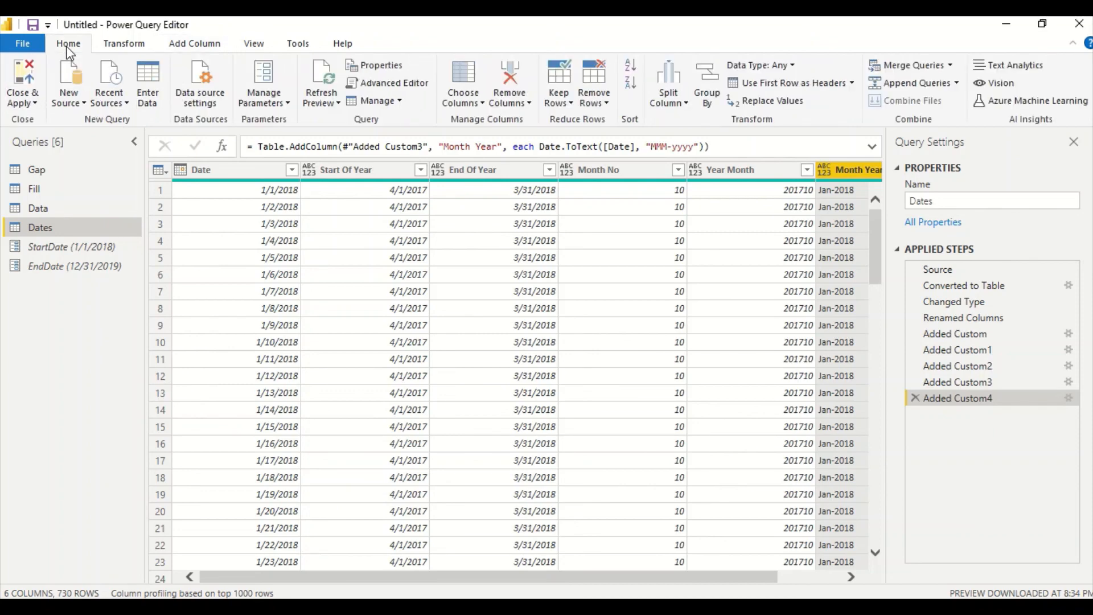
left_click(23, 101)
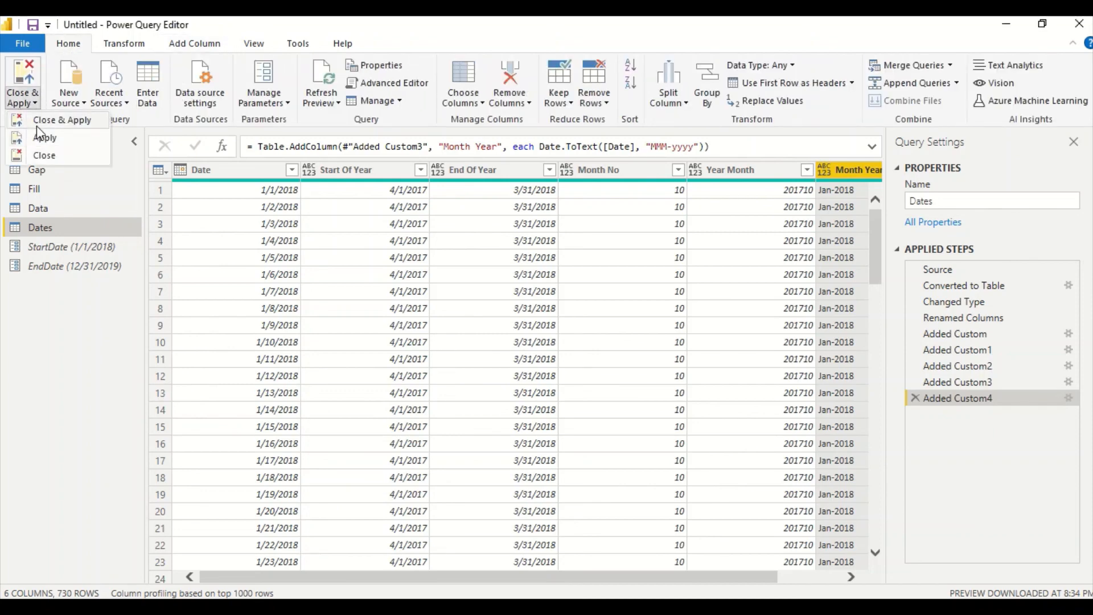
left_click(36, 126)
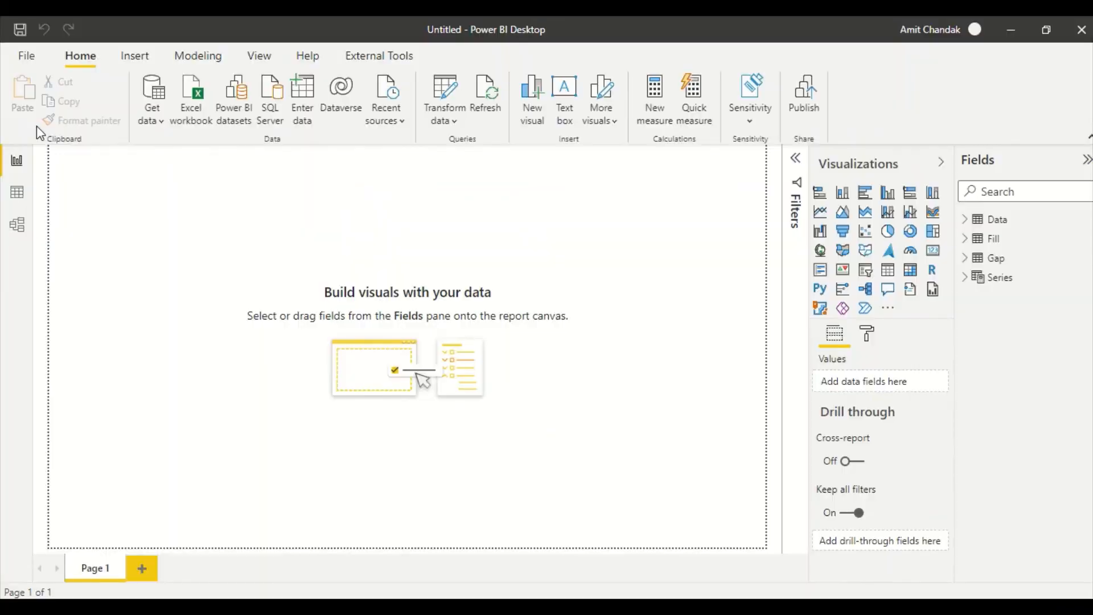